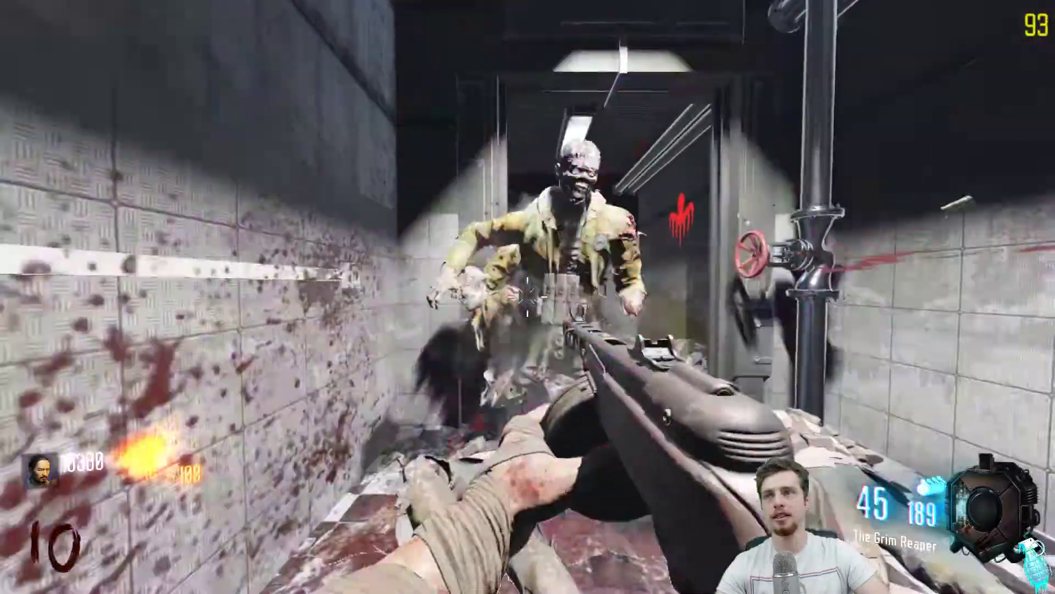
pyautogui.press('s')
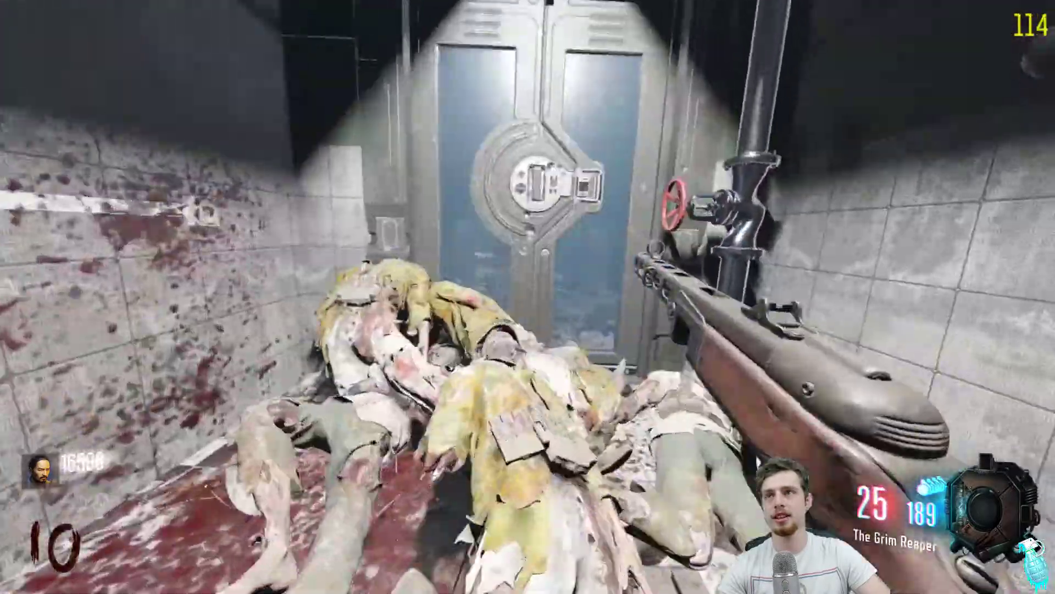
pyautogui.press('w')
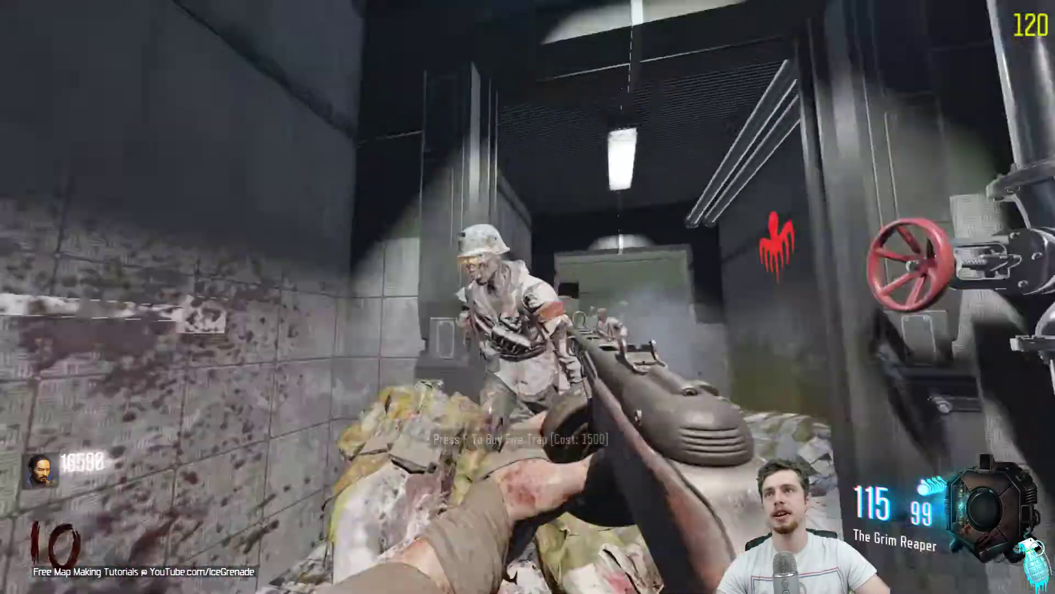
pyautogui.click(528, 297)
pyautogui.click(528, 296)
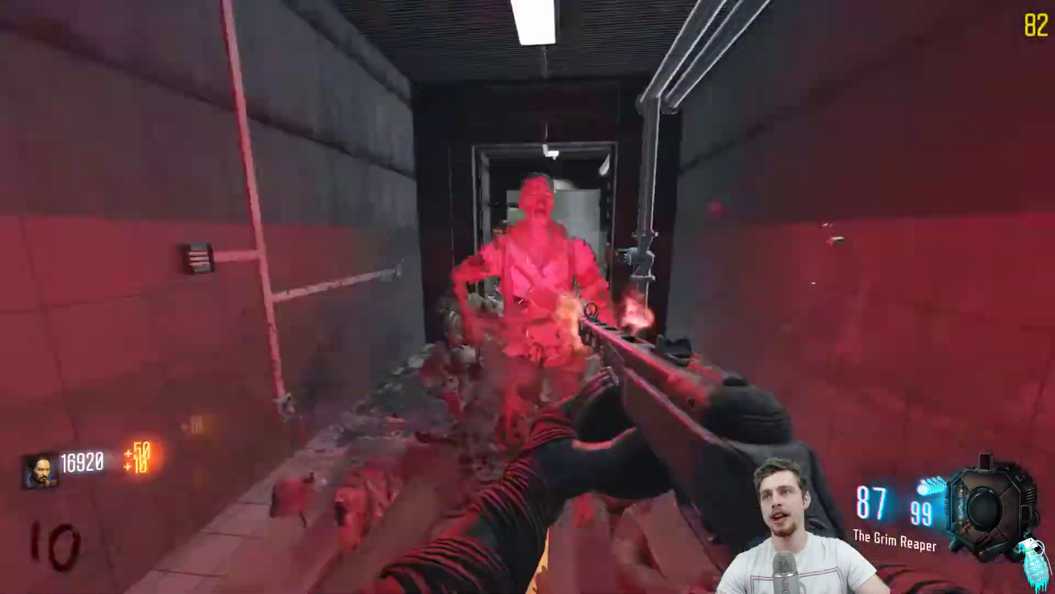
pyautogui.click(528, 297)
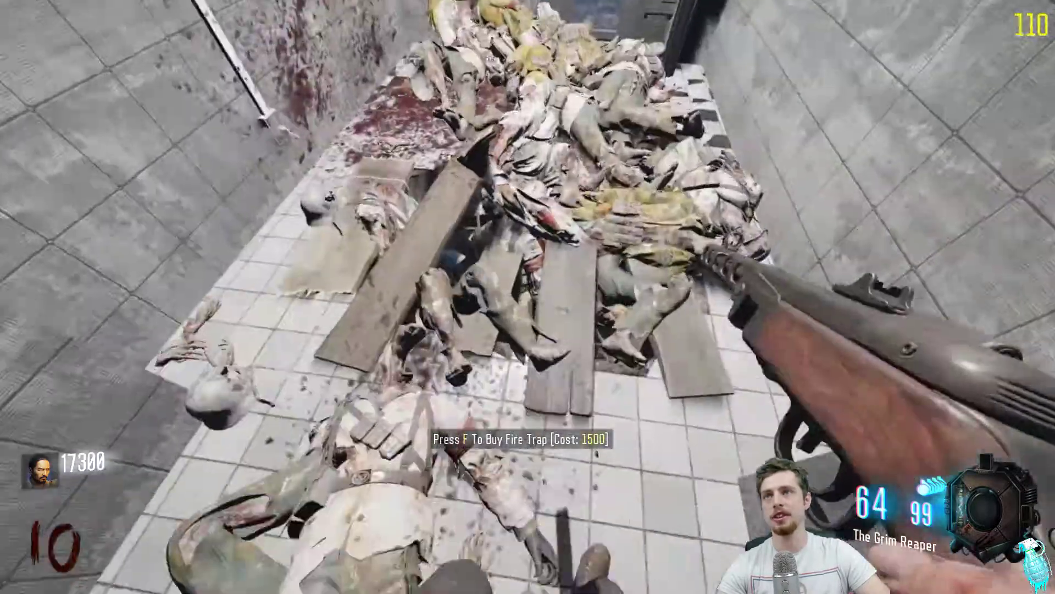
pyautogui.press('r')
pyautogui.click(528, 297)
pyautogui.click(528, 297)
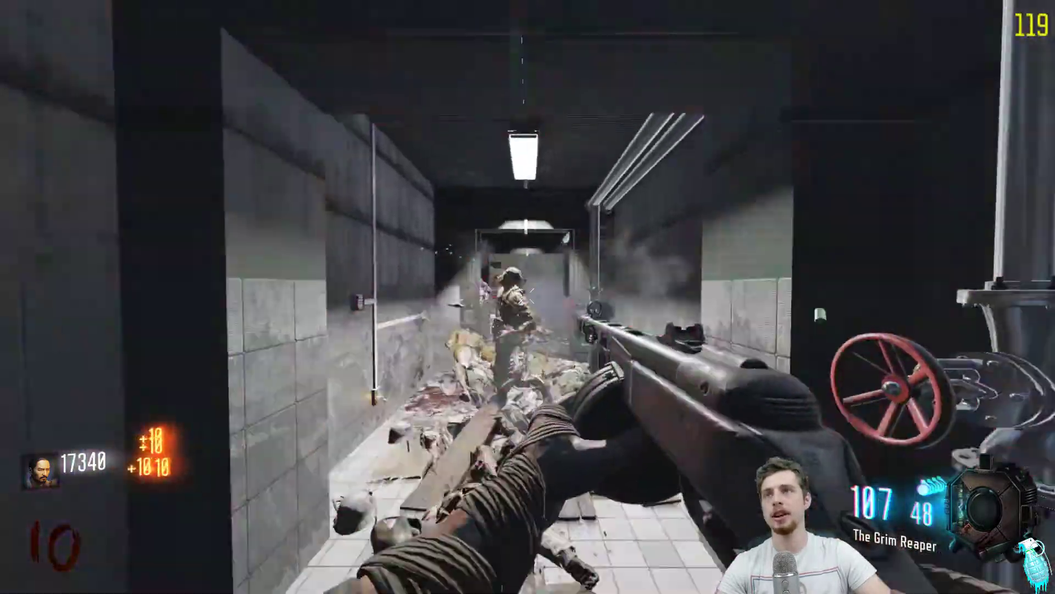
pyautogui.press('r')
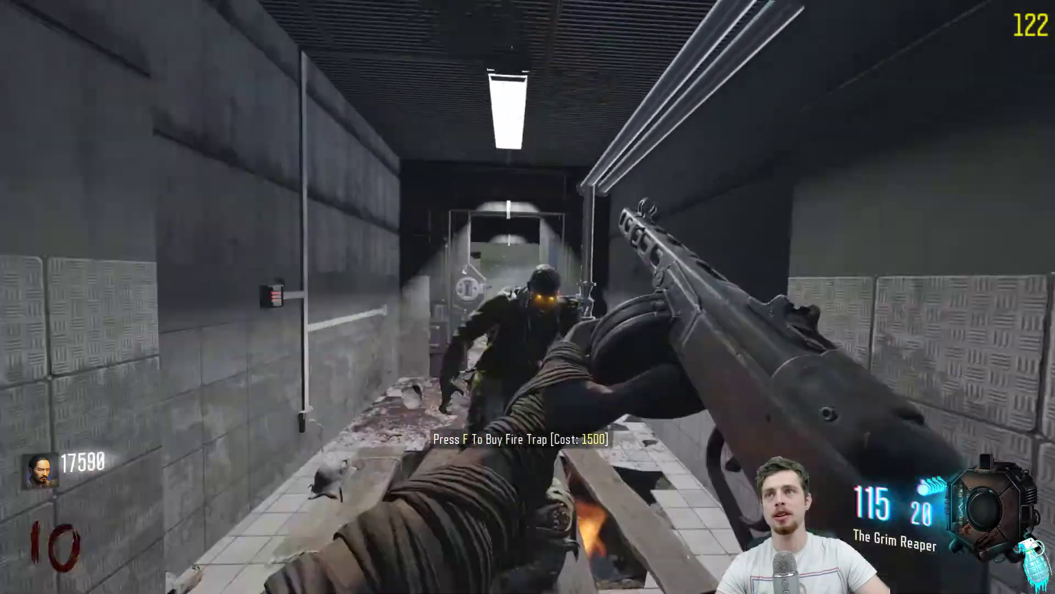
pyautogui.click(527, 297)
pyautogui.click(528, 297)
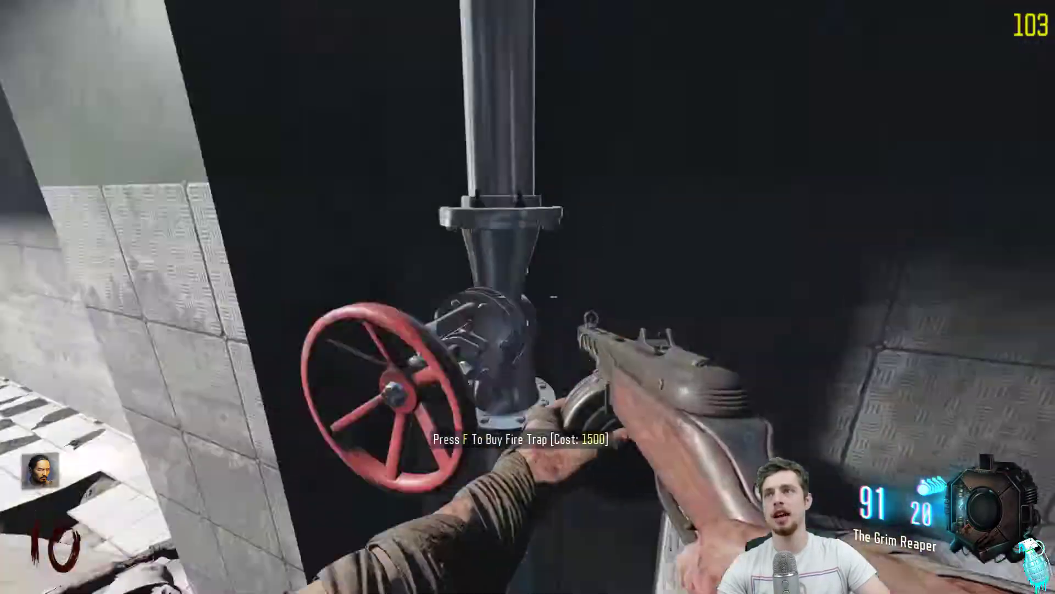
pyautogui.press('f')
pyautogui.press('w')
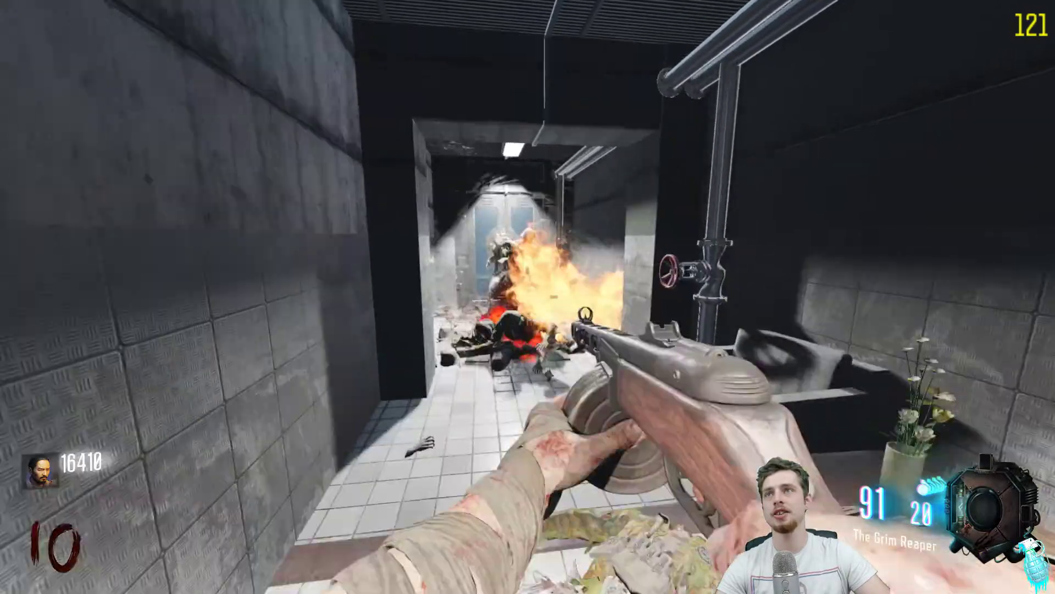
pyautogui.press('s')
pyautogui.press('w')
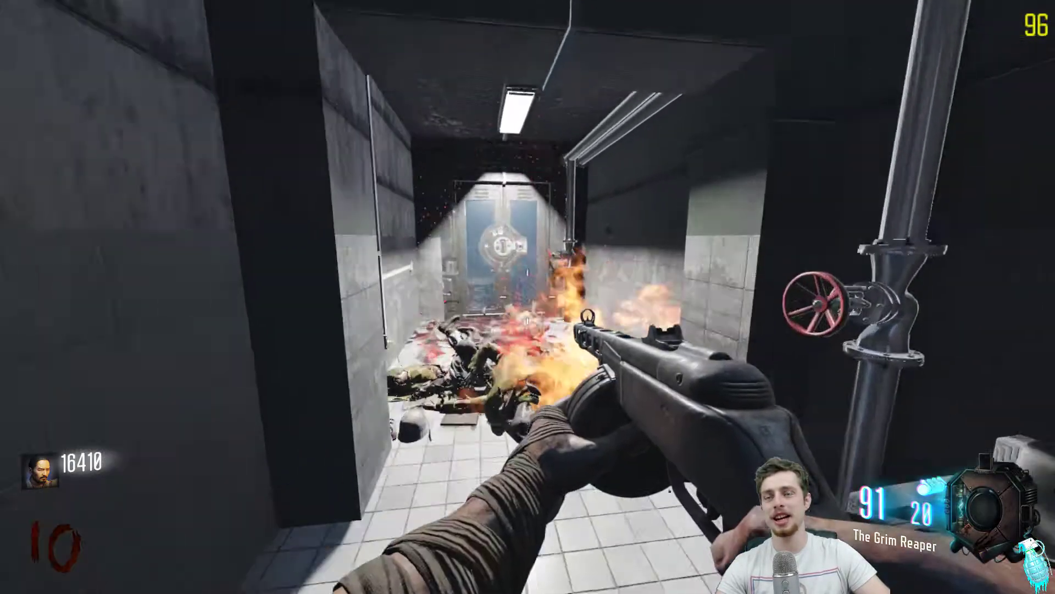
pyautogui.press('r')
pyautogui.press('s')
pyautogui.press('w')
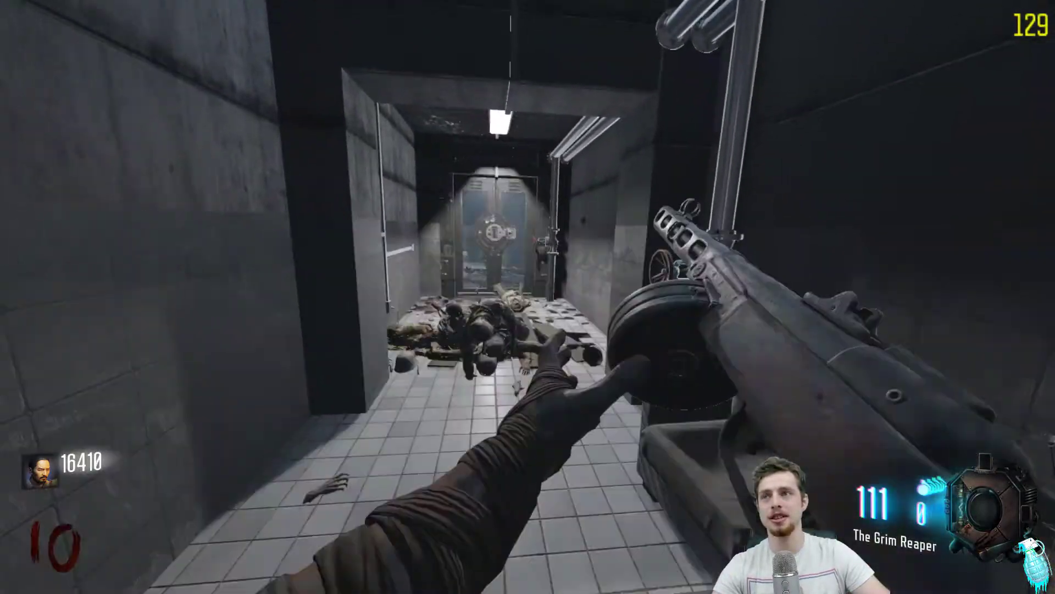
pyautogui.press('s')
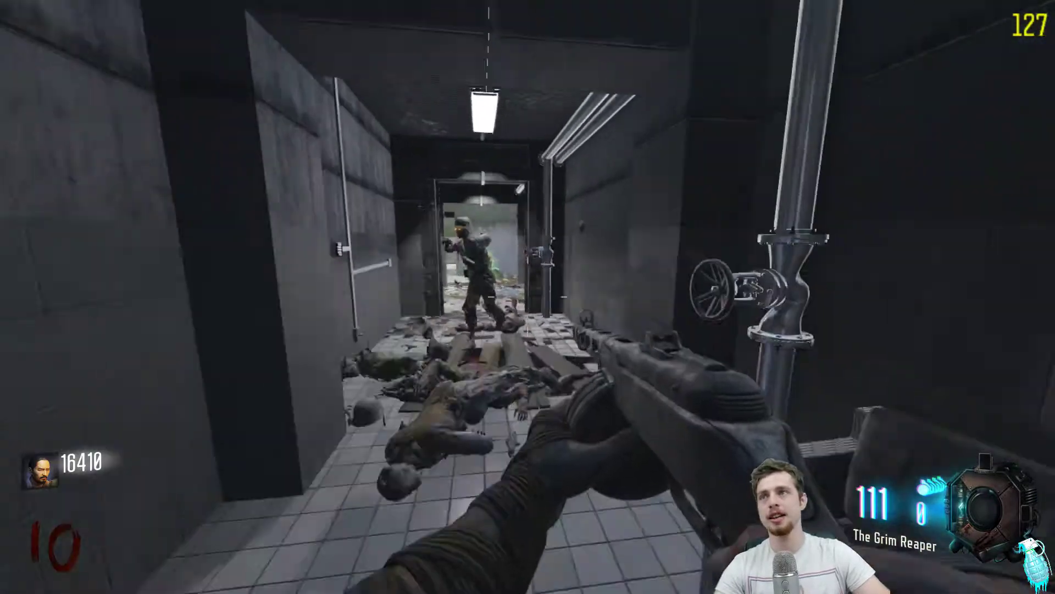
pyautogui.press('w')
pyautogui.press('w')
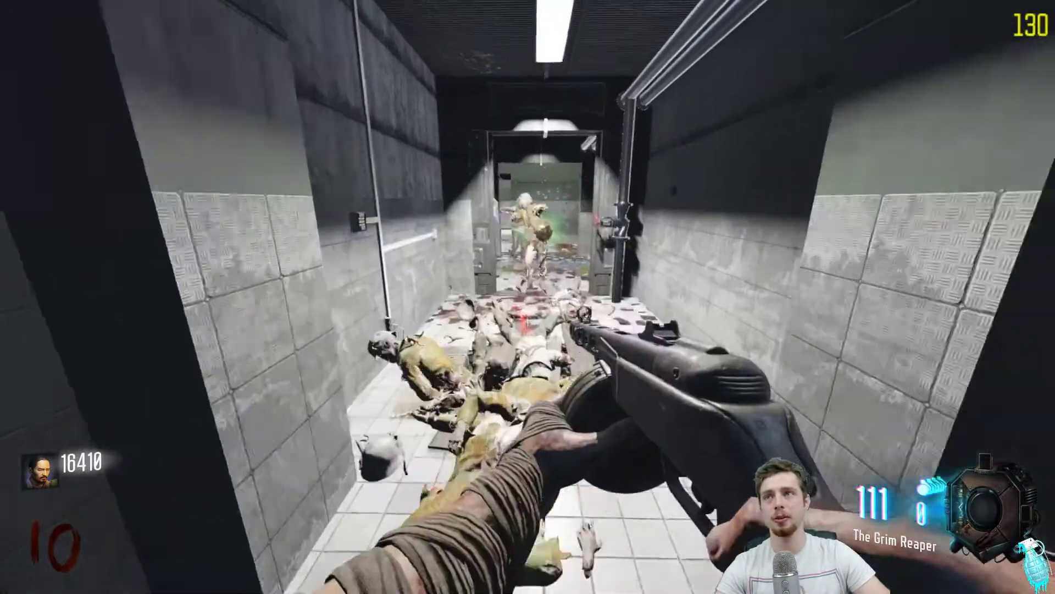
pyautogui.press('s')
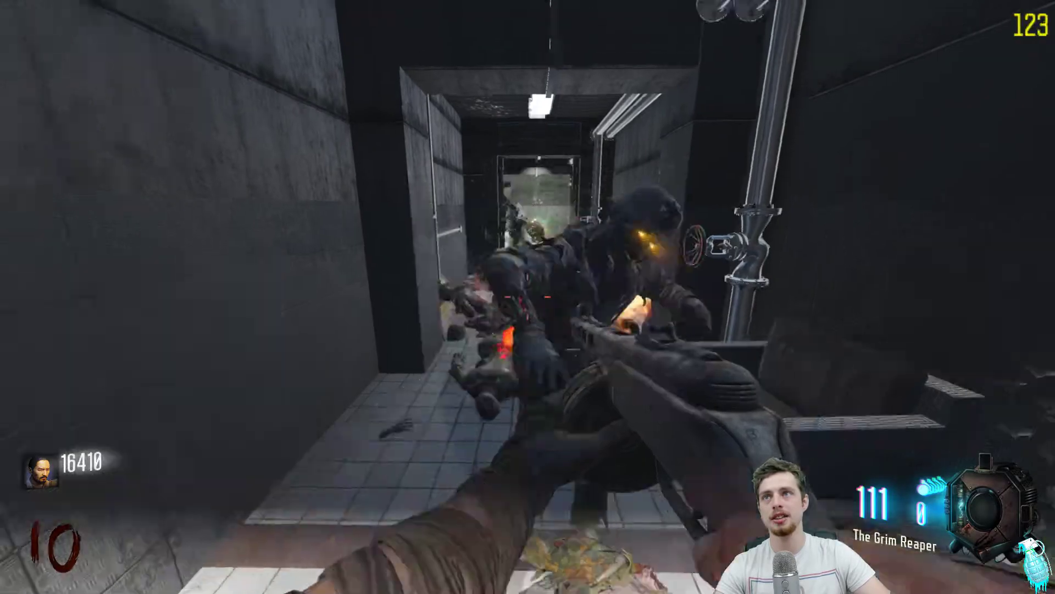
pyautogui.press('s')
pyautogui.click(527, 297)
pyautogui.press('s')
pyautogui.click(528, 297)
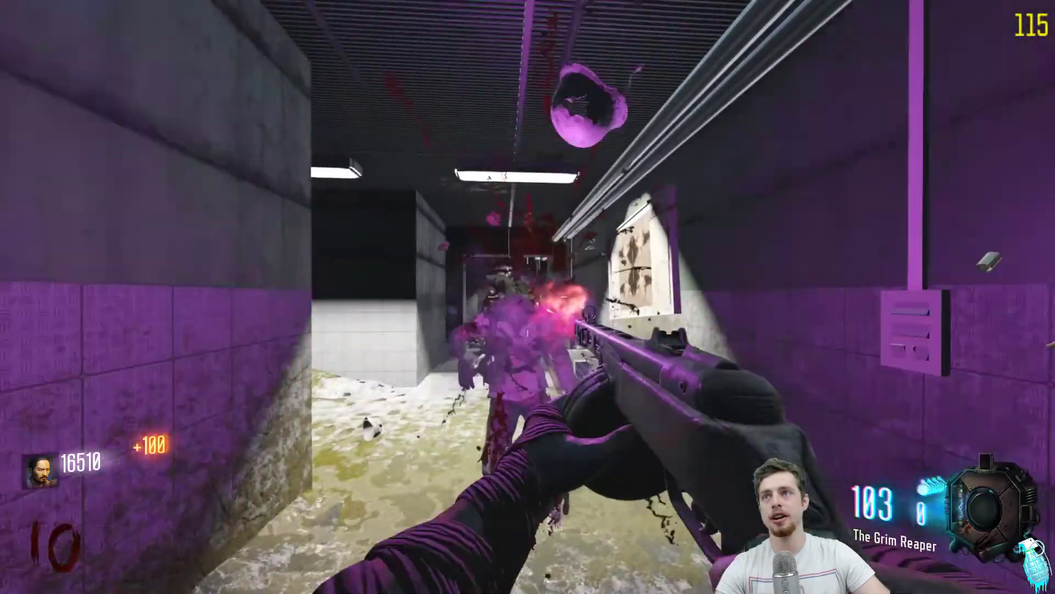
pyautogui.press('w')
pyautogui.press('w')
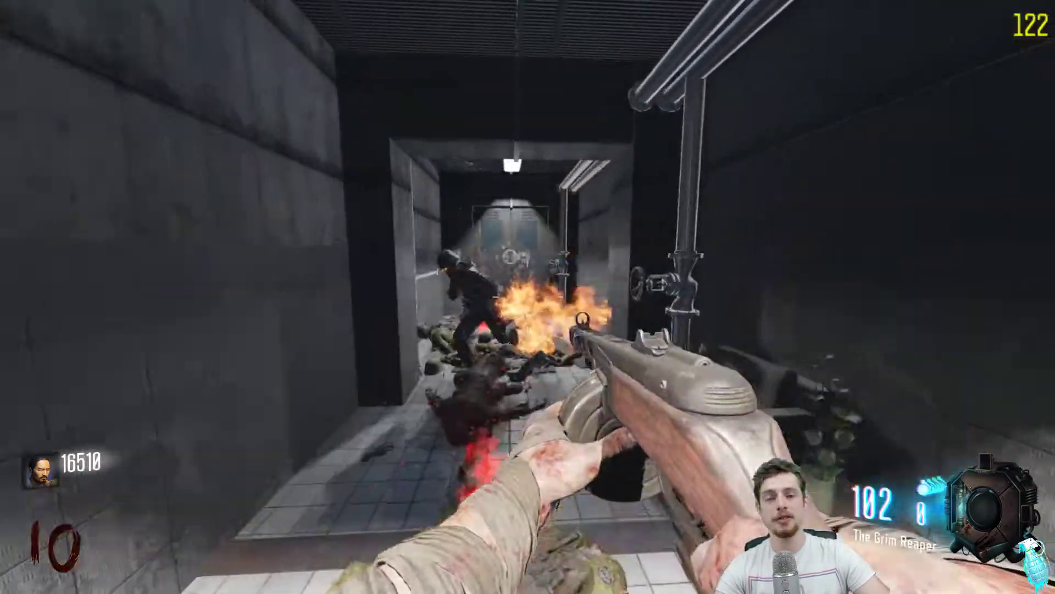
pyautogui.press('s')
pyautogui.press('w')
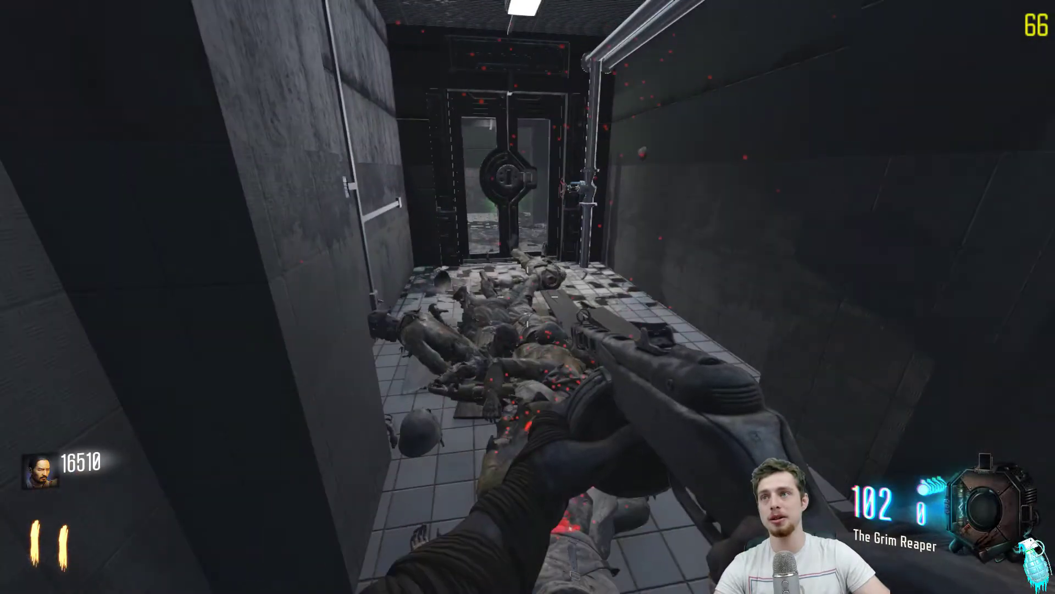
# Run the game console command /timescale 1.
pyautogui.press('`')
pyautogui.press('Up')
pyautogui.press('Up')
pyautogui.press('Up')
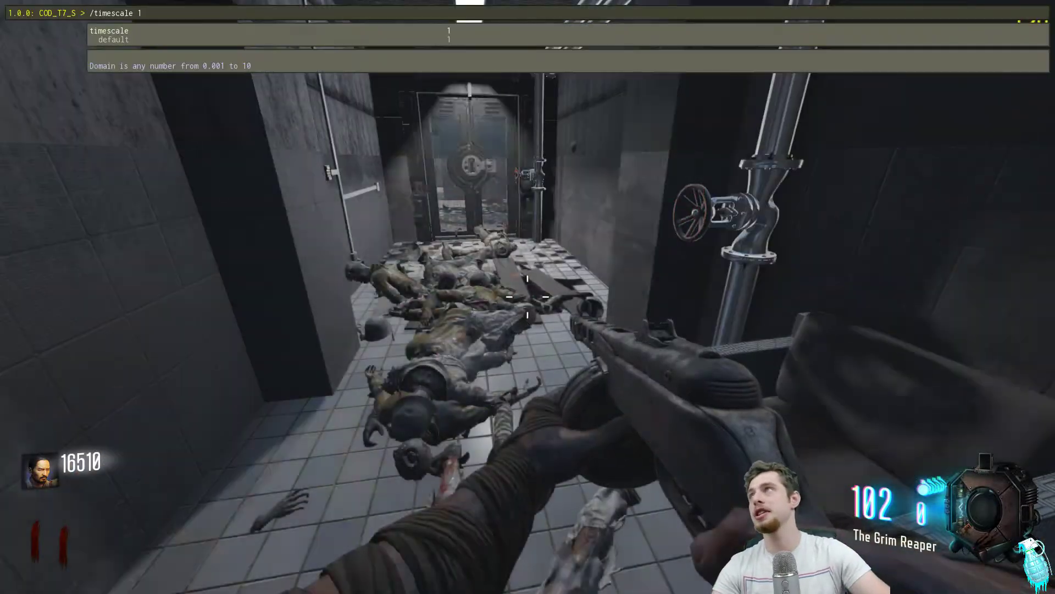
pyautogui.press('Return')
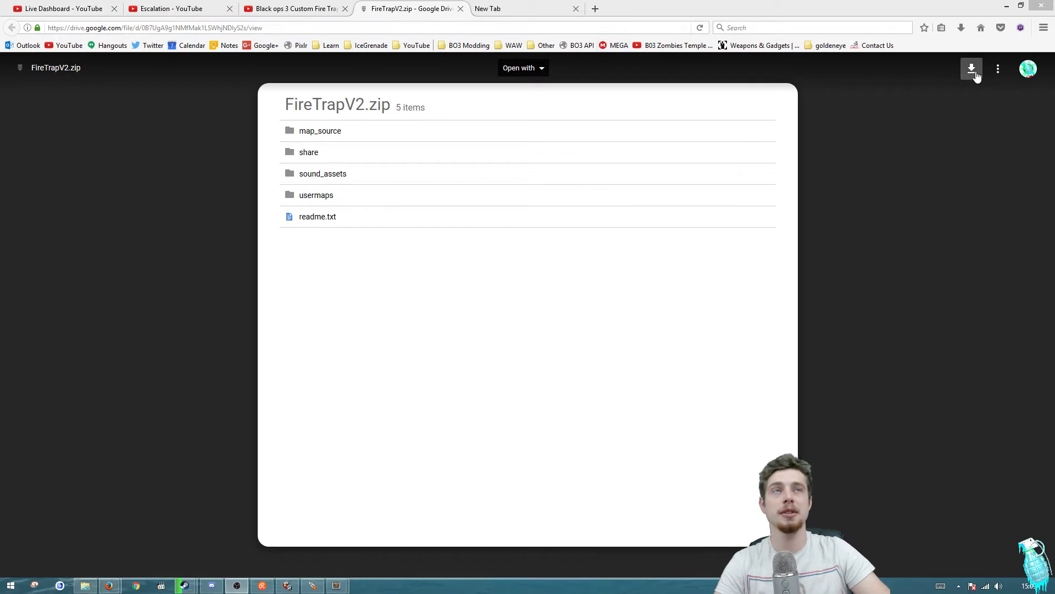
# Request the download of FireTrapV2.zip from Google Drive and cancel the save dialog.
pyautogui.click(981, 69)
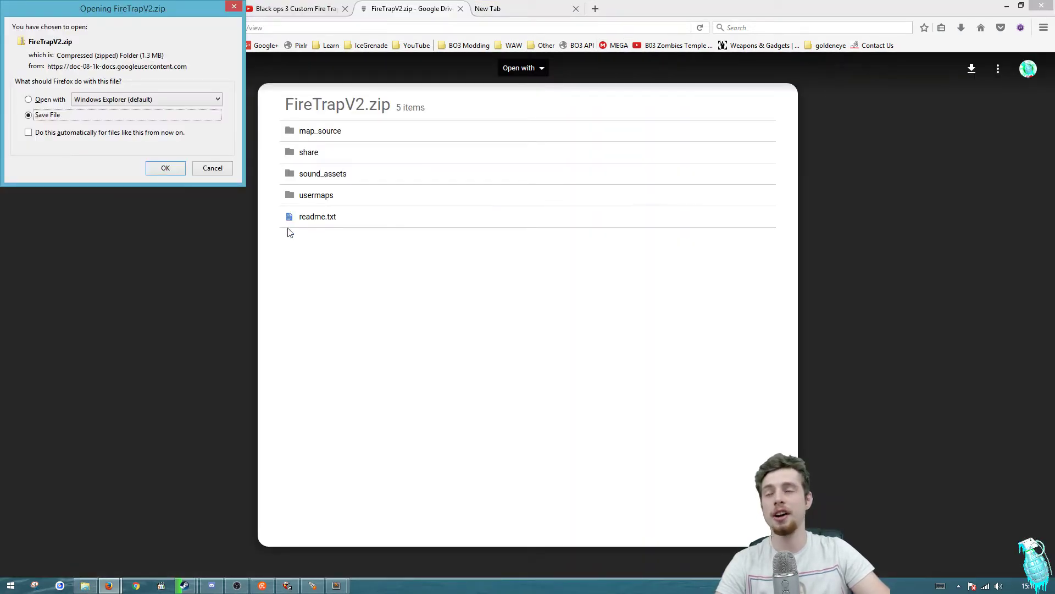
pyautogui.click(224, 171)
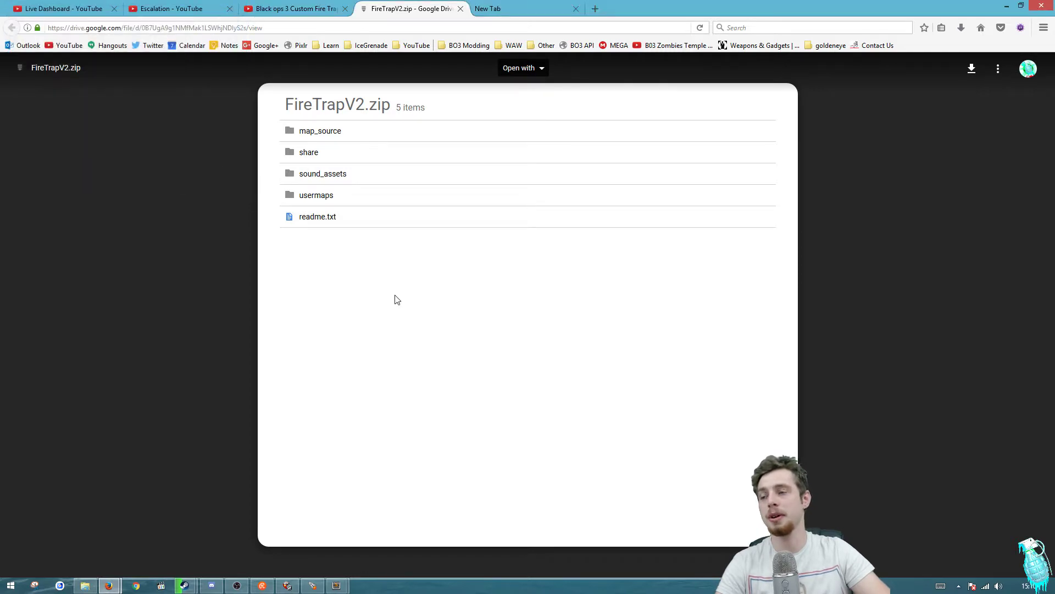
# Switch to File Explorer and extract FireTrapV2.zip into a FireTrapV2 folder within Additions.
pyautogui.click(86, 586)
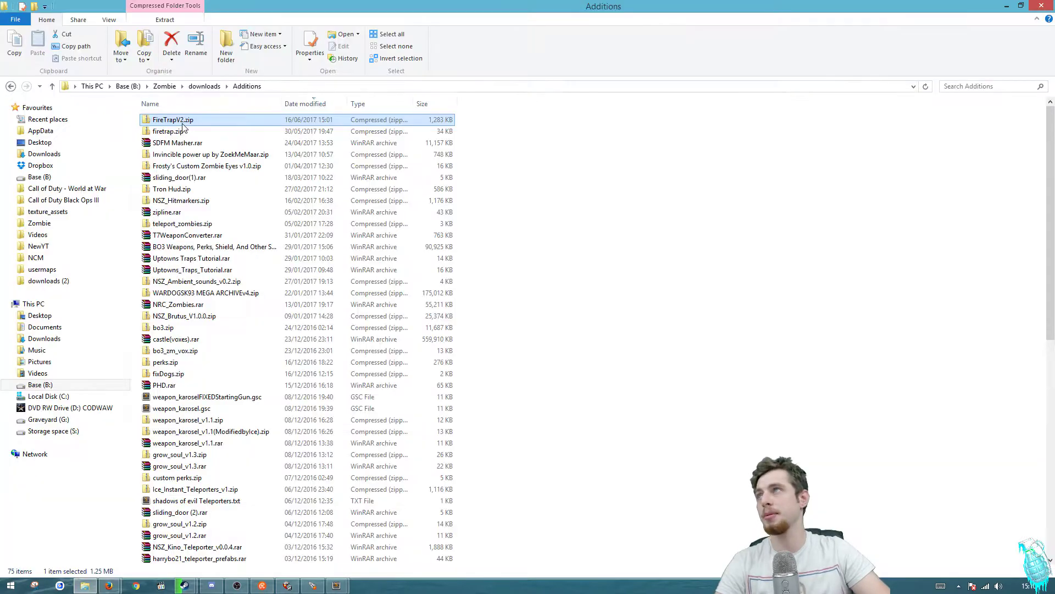
pyautogui.rightClick(182, 124)
pyautogui.click(217, 158)
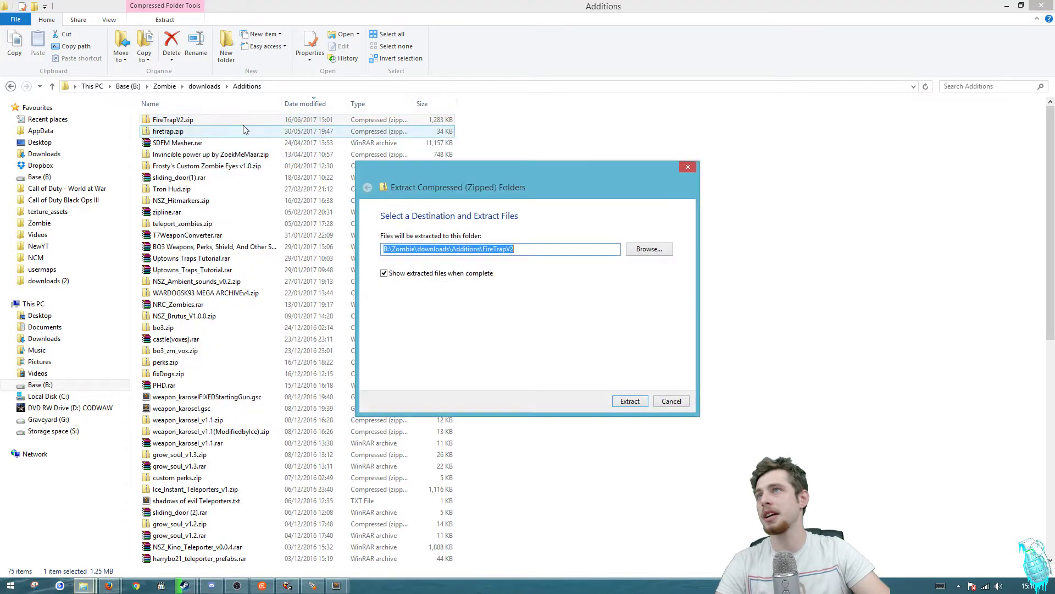
pyautogui.press('Return')
# Arrange the extracted FireTrapV2 folder side by side with the Call of Duty Black Ops III root folder.
pyautogui.moveTo(380, 75); pyautogui.dragTo(714, 70)
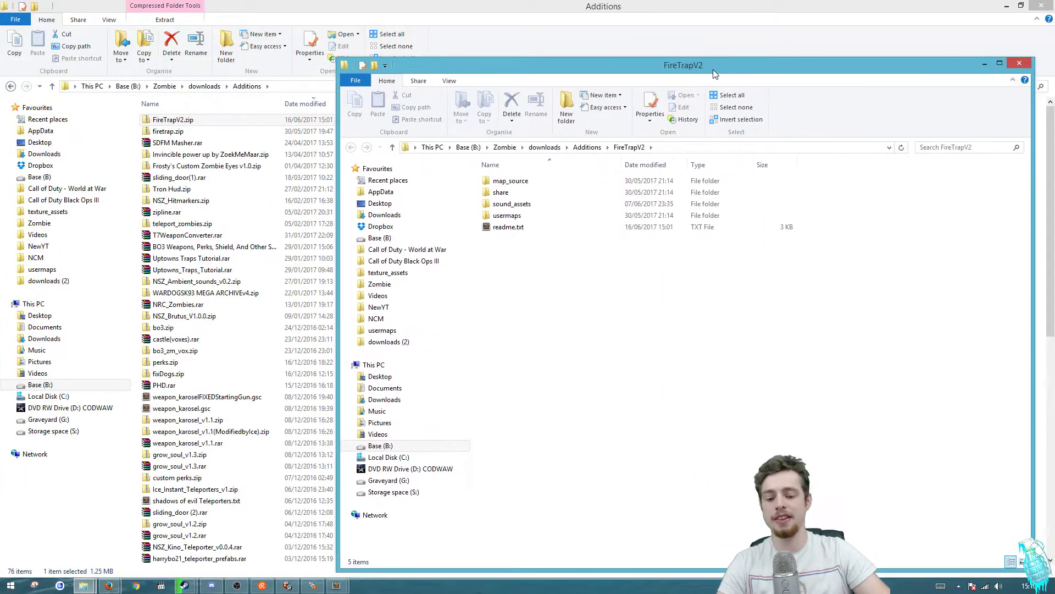
pyautogui.press('super+Right')
pyautogui.click(500, 318)
pyautogui.press('super+Up')
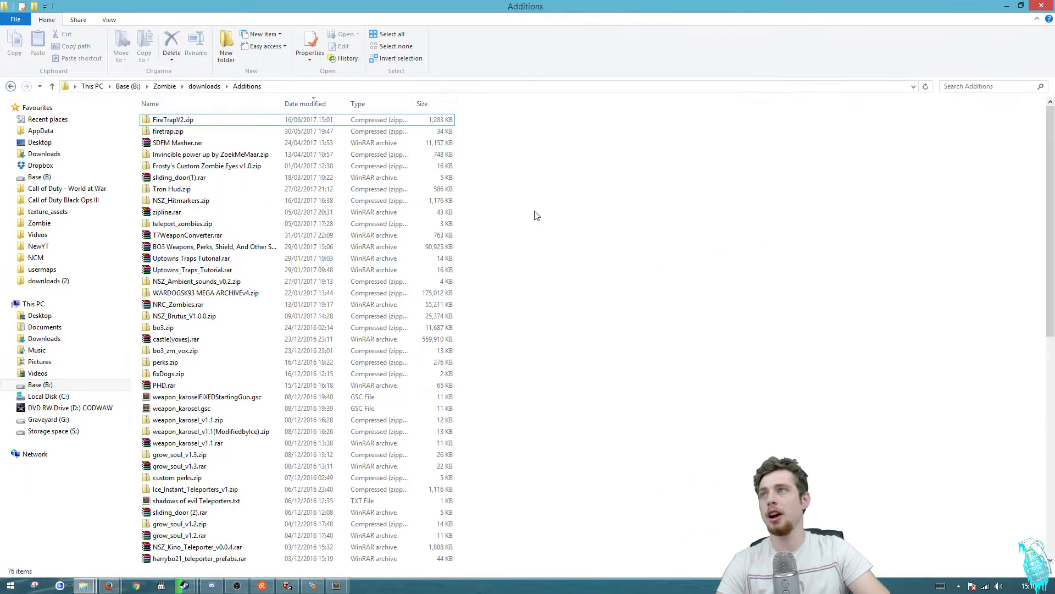
pyautogui.click(72, 202)
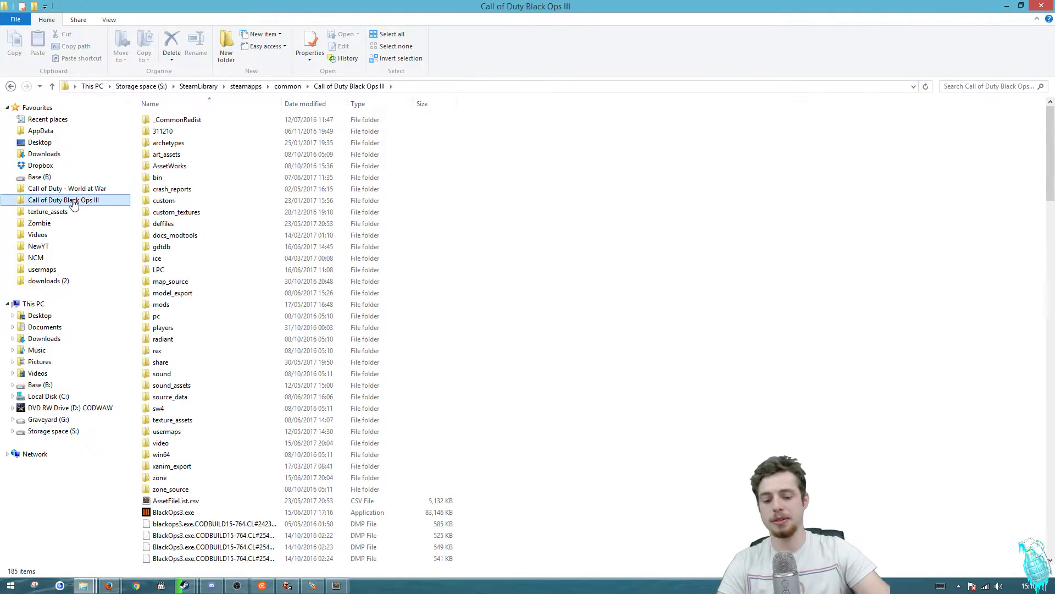
pyautogui.press('super+Left')
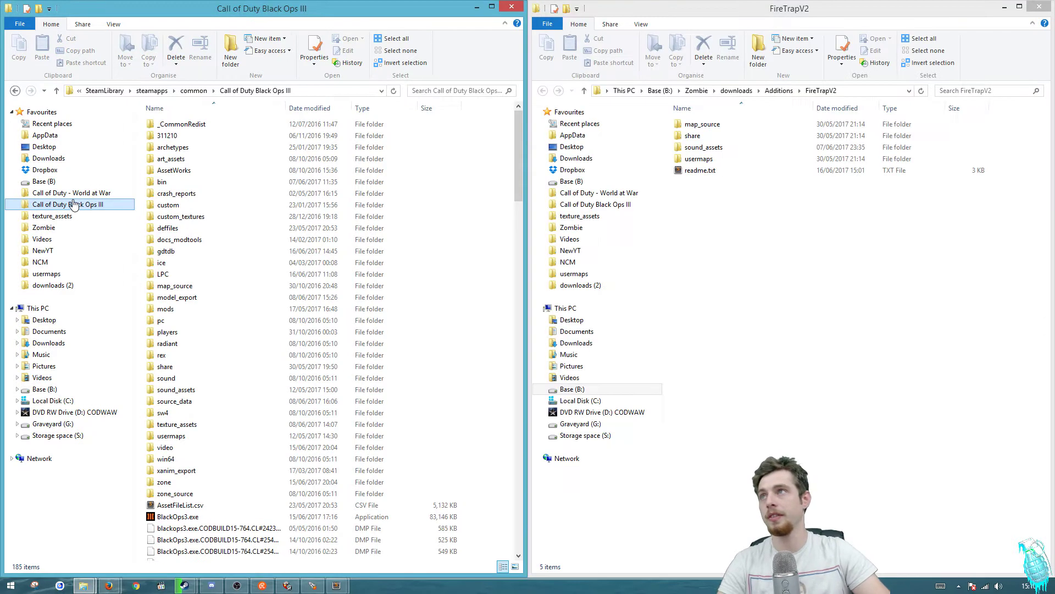
# Select the map_source, share and sound_assets folders in the extracted FireTrapV2 folder.
pyautogui.click(720, 148)
pyautogui.keyDown('shift'); pyautogui.click(715, 128); pyautogui.keyUp('shift')
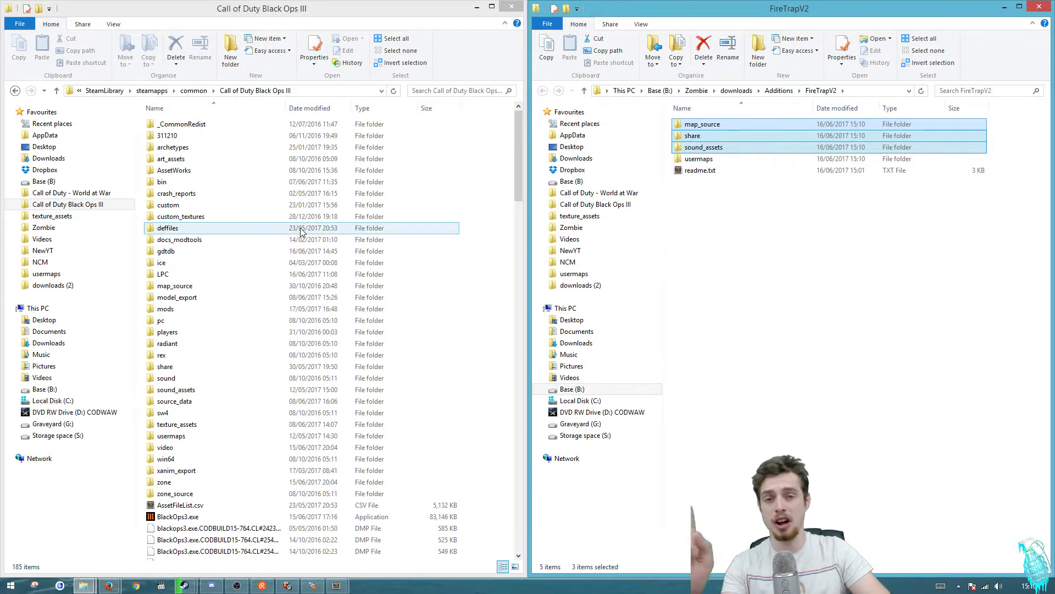
pyautogui.moveTo(791, 149); pyautogui.dragTo(725, 248)
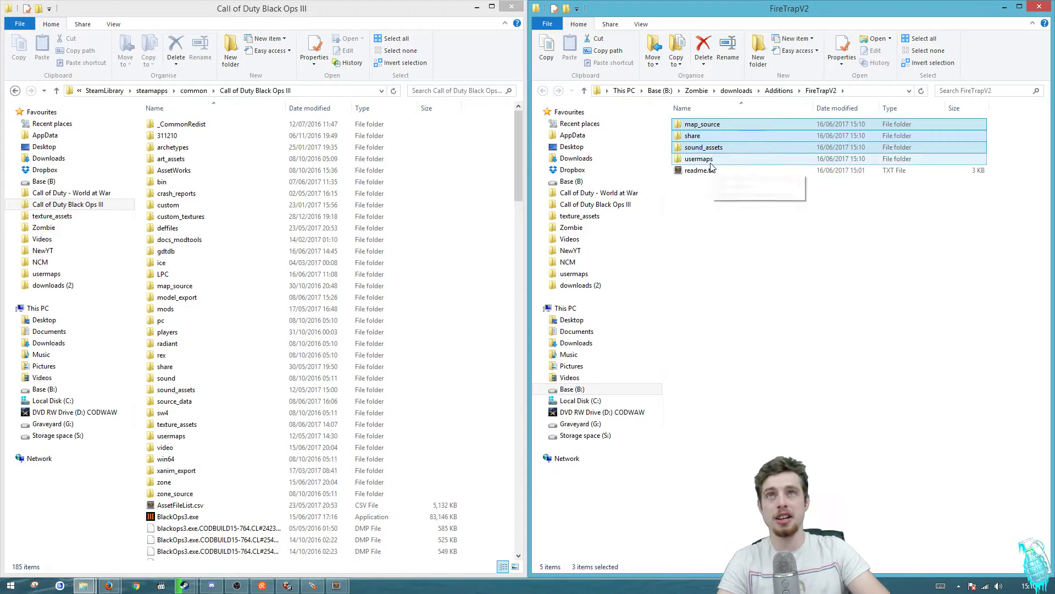
# Open the usermaps folder in both the extracted FireTrapV2 folder and the Black Ops III root folder.
pyautogui.doubleClick(711, 163)
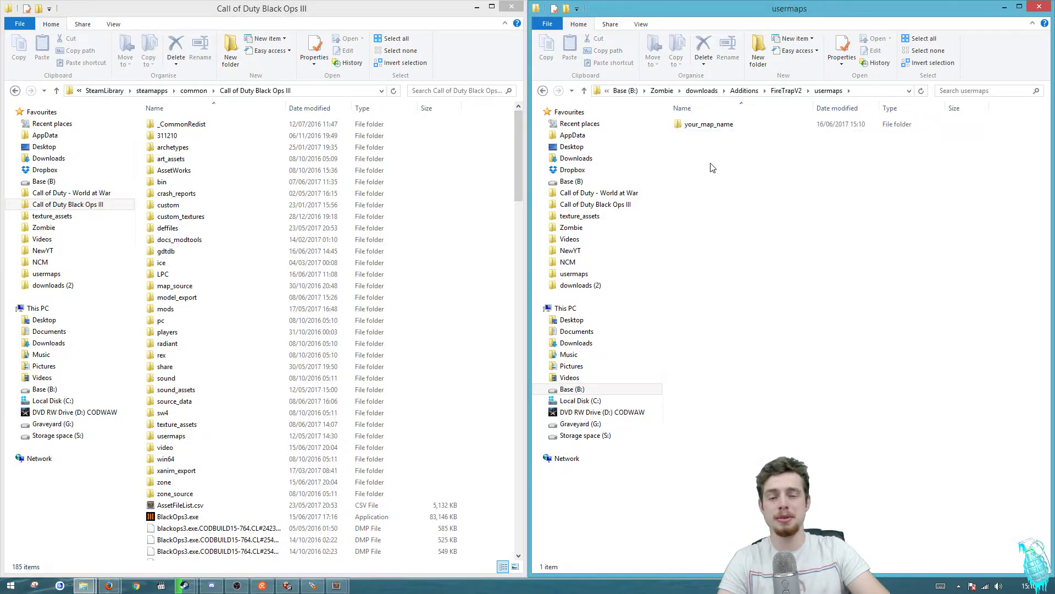
pyautogui.click(713, 127)
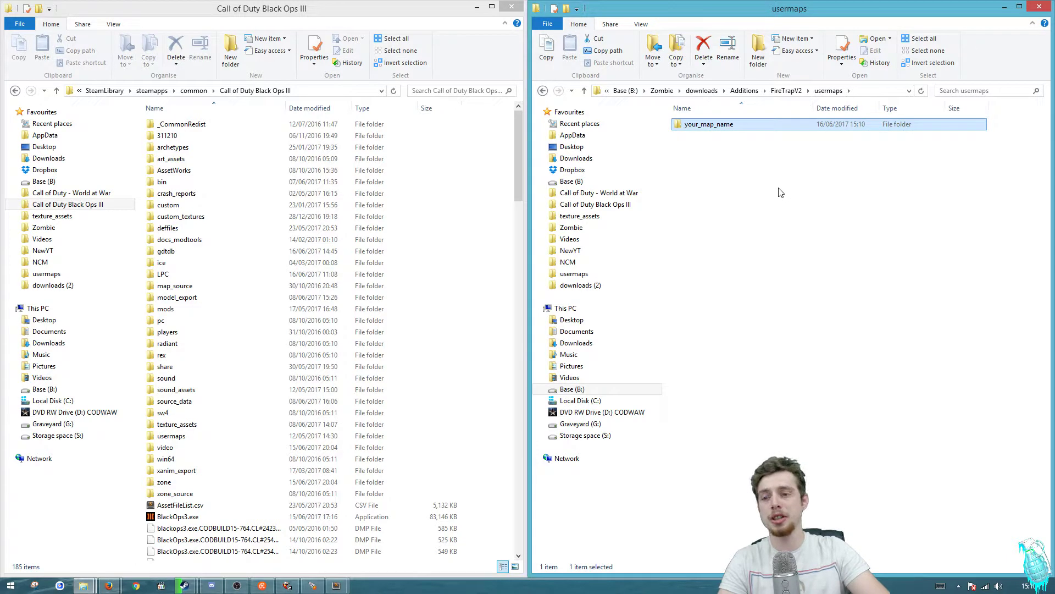
pyautogui.click(173, 440)
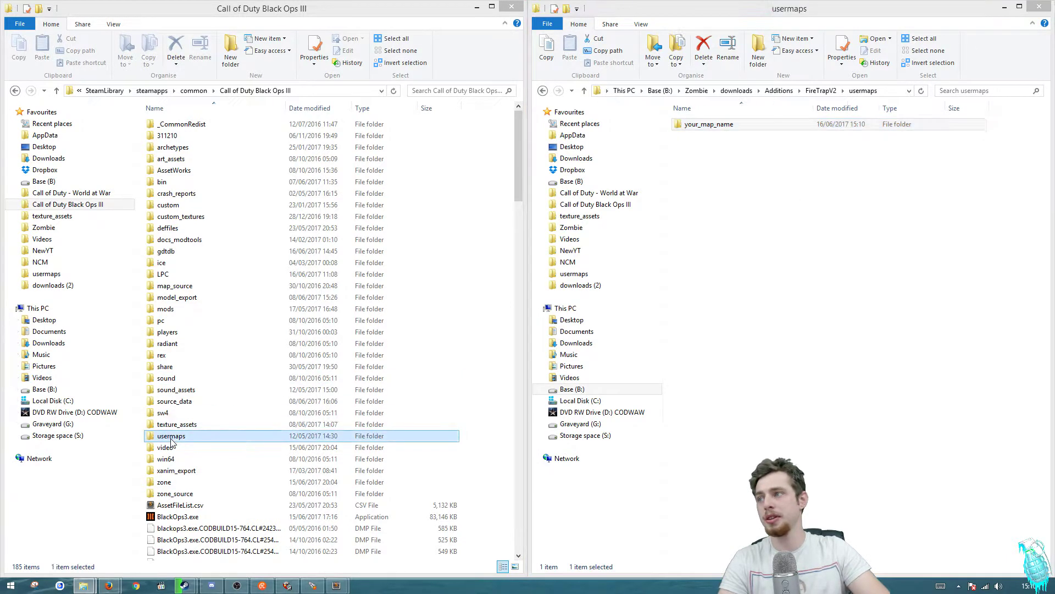
pyautogui.doubleClick(172, 440)
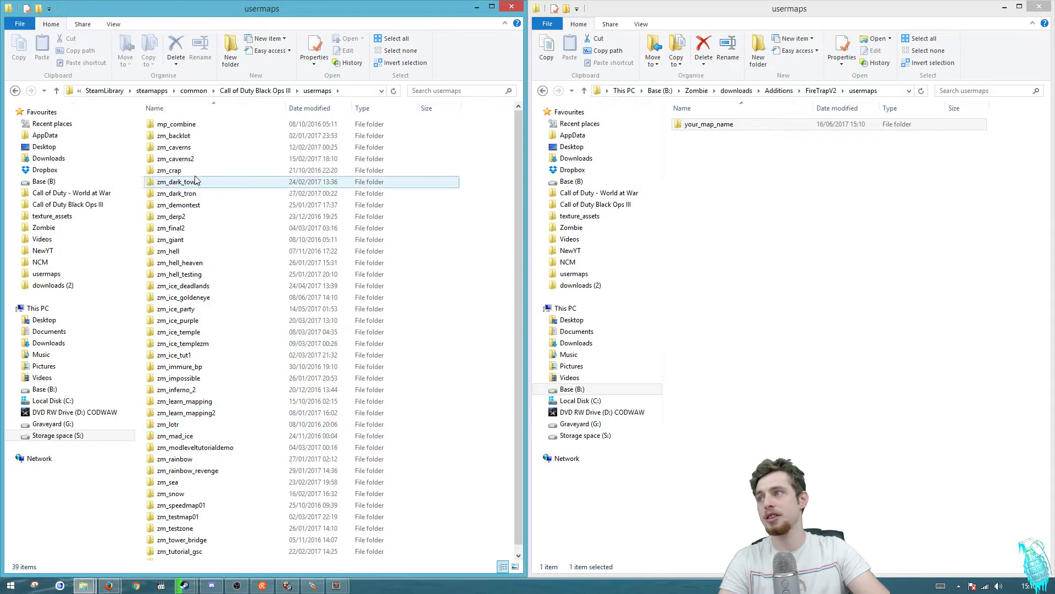
# Rename the your_map_name folder in the extracted usermaps folder as zm_demontest.
pyautogui.click(719, 127)
pyautogui.click(716, 126)
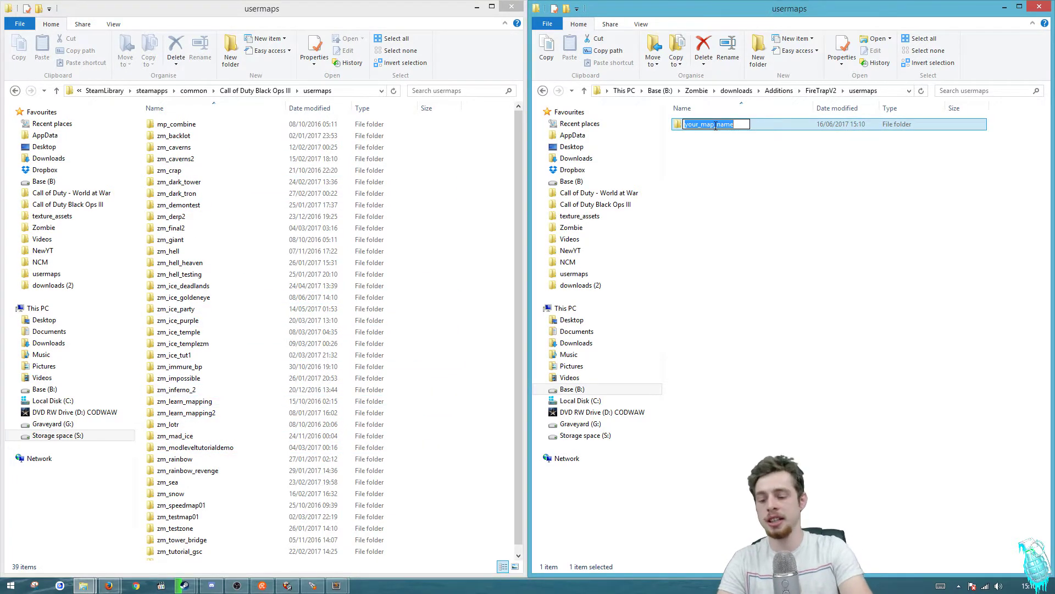
pyautogui.write('zm_demont')
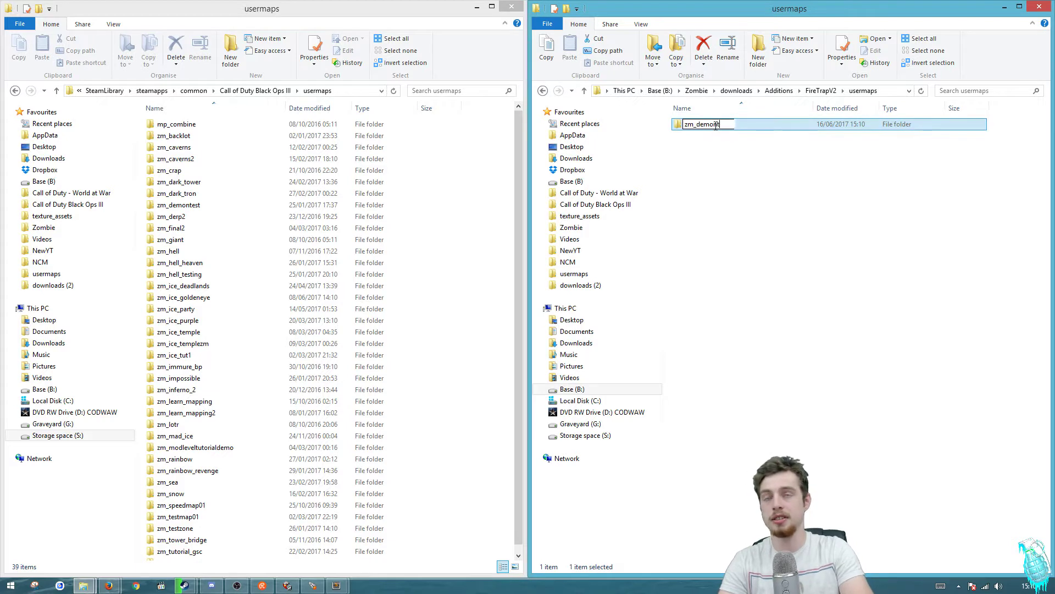
pyautogui.write('est')
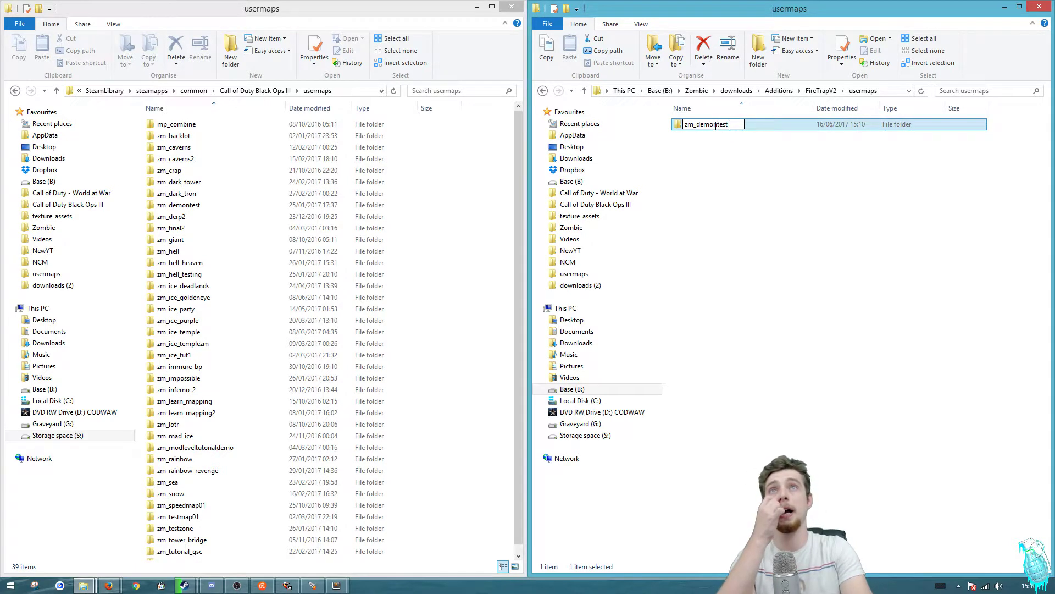
pyautogui.press('Return')
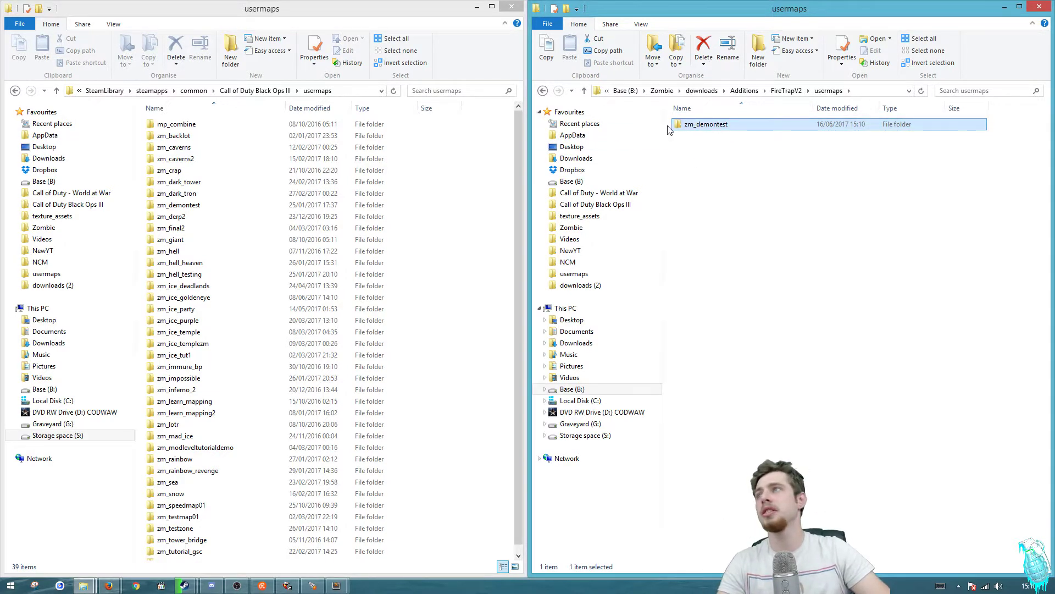
# Copy the zm_demontest folder into the Black Ops III usermaps folder and return both windows to their parent folders.
pyautogui.moveTo(720, 127); pyautogui.dragTo(478, 242)
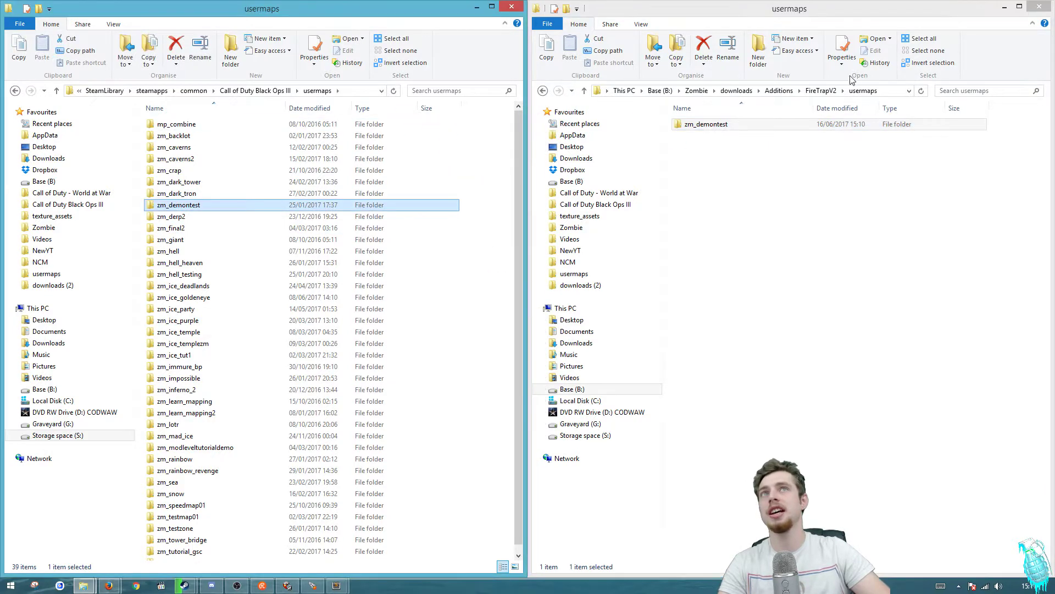
pyautogui.click(15, 91)
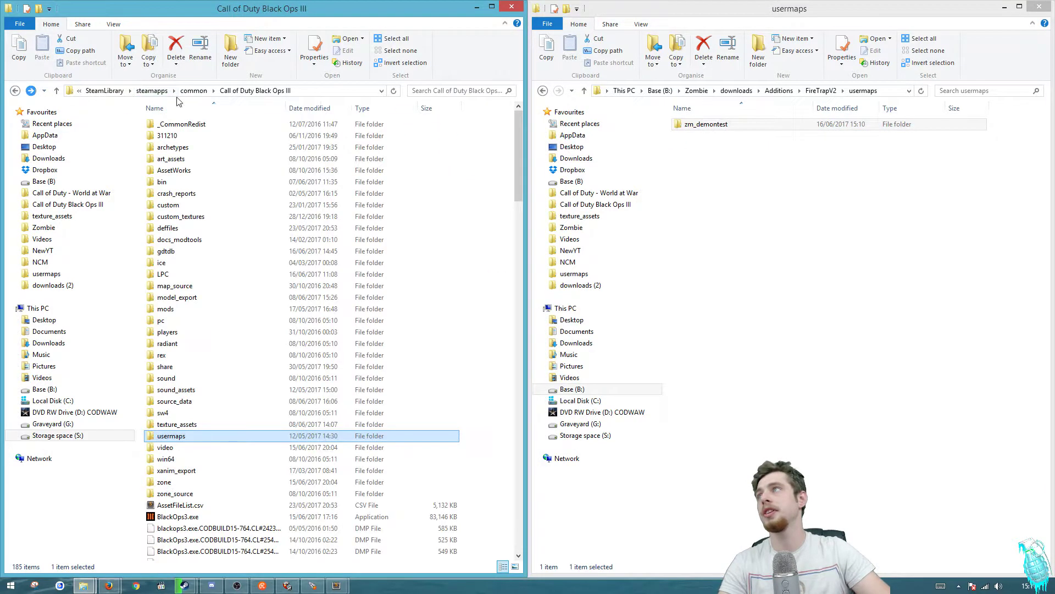
pyautogui.click(542, 90)
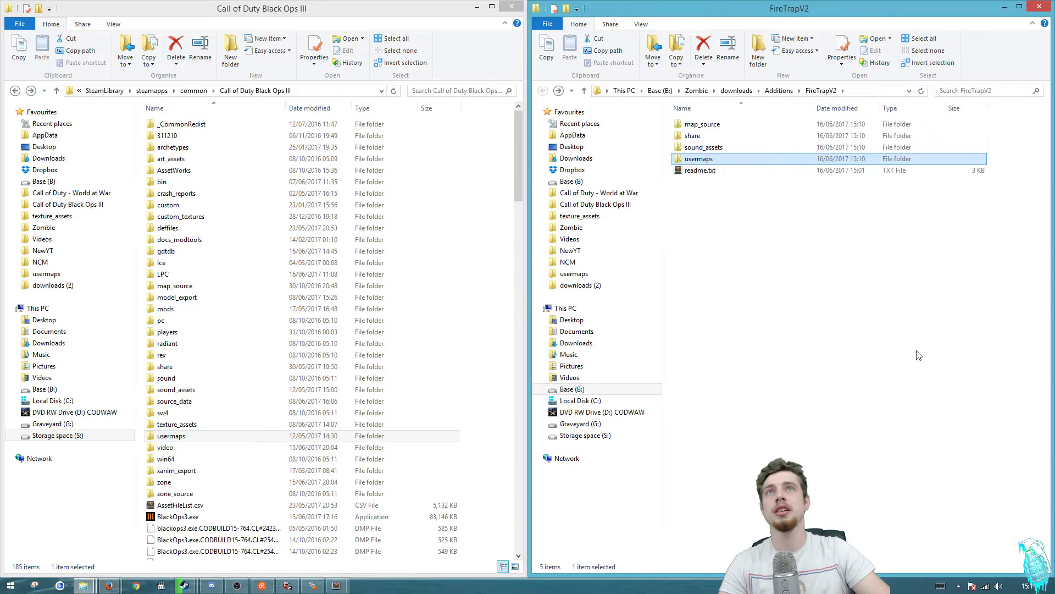
pyautogui.moveTo(709, 160); pyautogui.dragTo(494, 378)
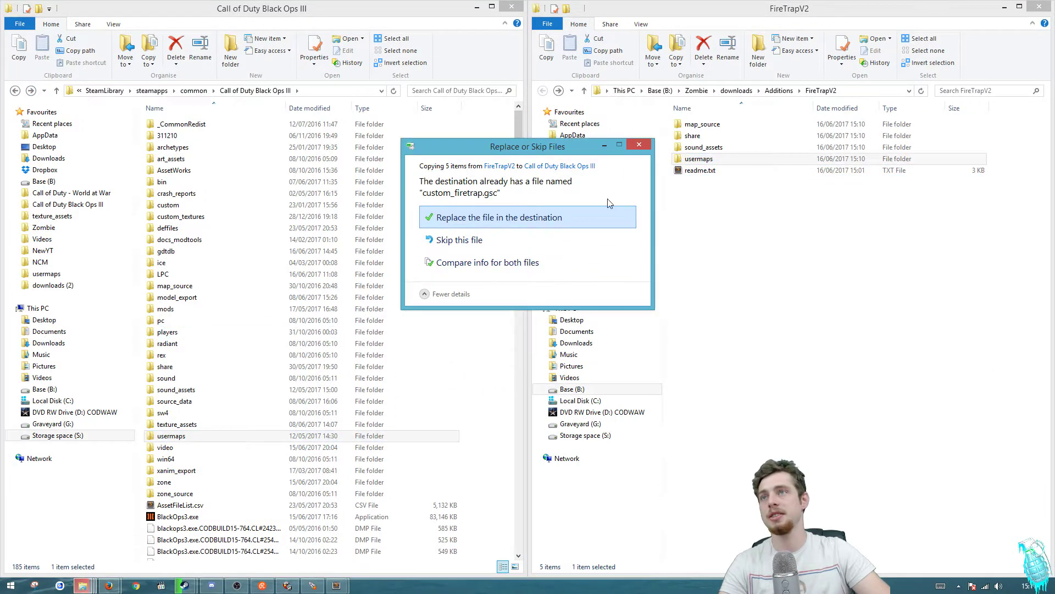
pyautogui.click(643, 143)
pyautogui.click(797, 329)
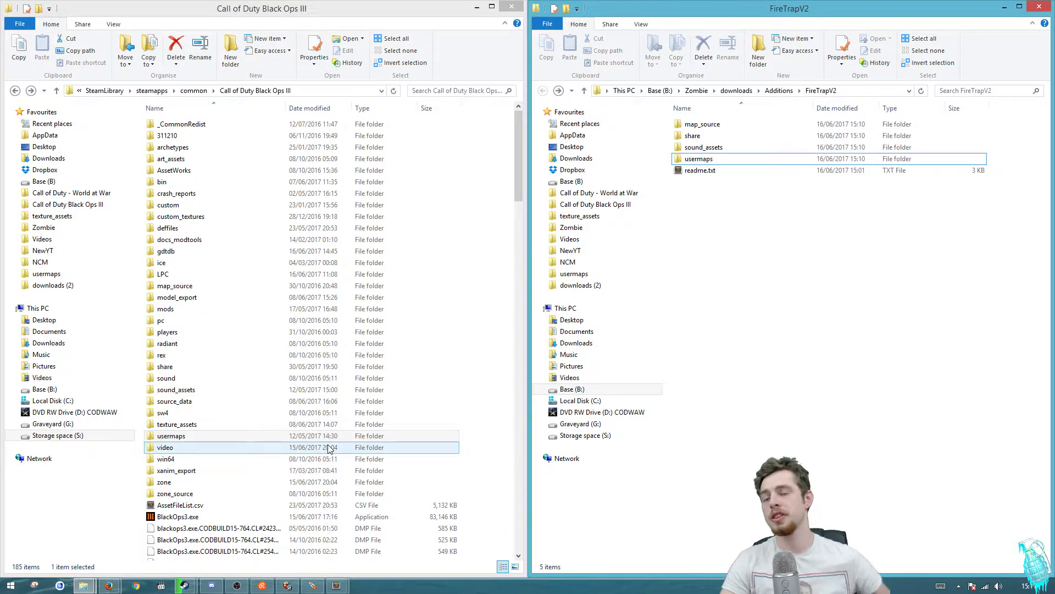
# Open readme.txt from the FireTrapV2 folder and copy its four zone file lines, starting with "//Fire trap icegrenade".
pyautogui.doubleClick(707, 171)
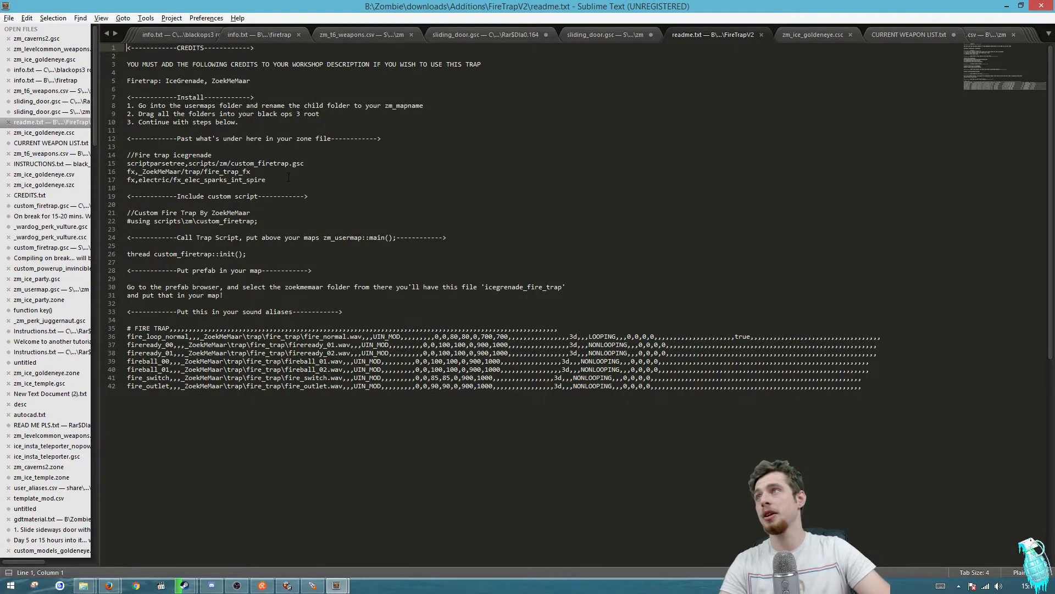
pyautogui.moveTo(280, 179); pyautogui.dragTo(88, 154)
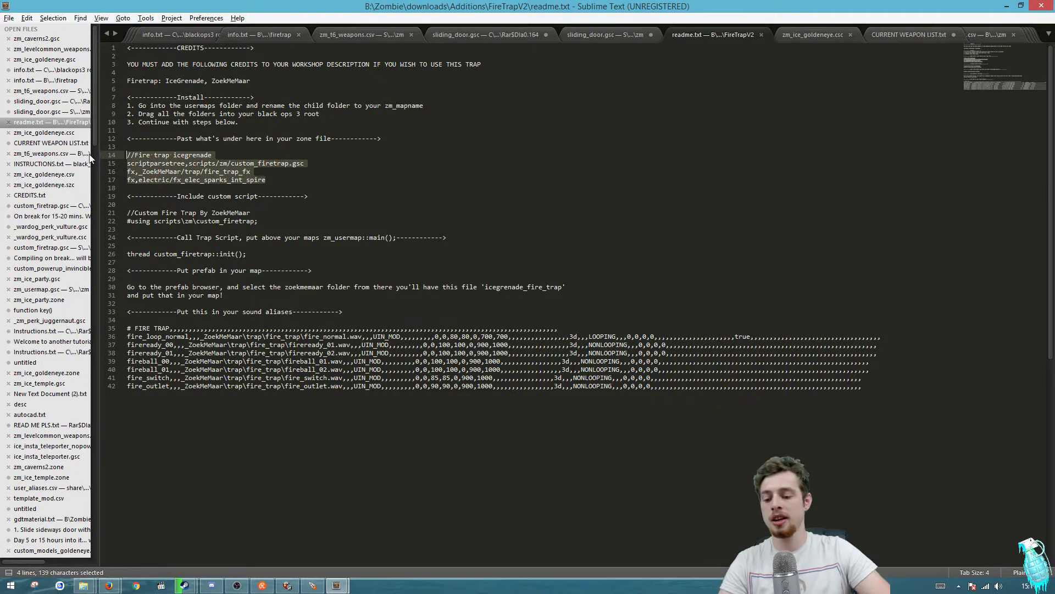
pyautogui.hotkey('ctrl', 'c')
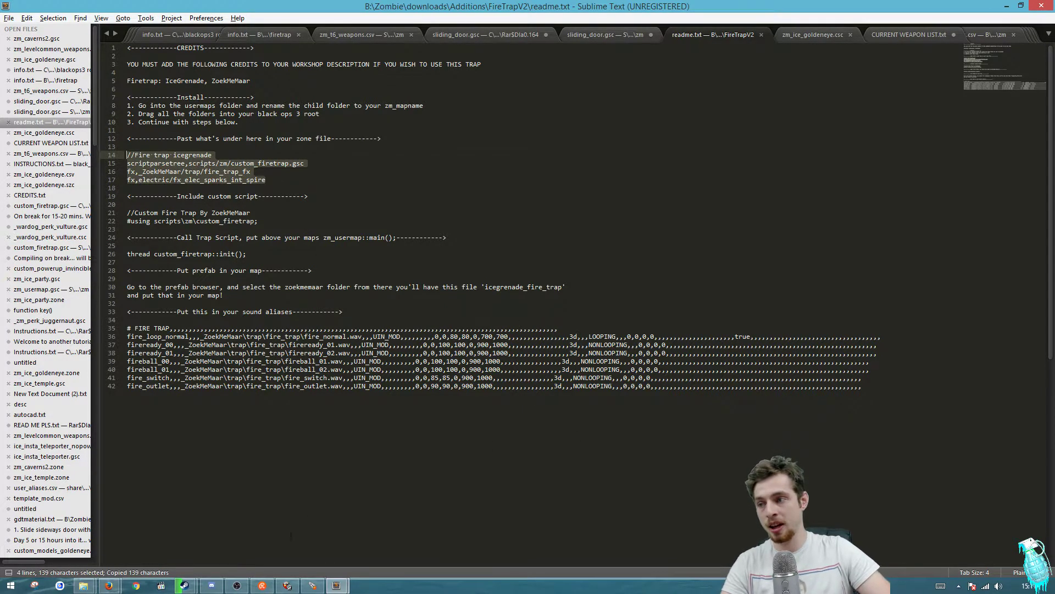
# Switch to the Black Ops III Mod Tools Launcher, tick zm_demontest instead of zm_ice_goldeneye, and open its zone file for editing.
pyautogui.click(313, 585)
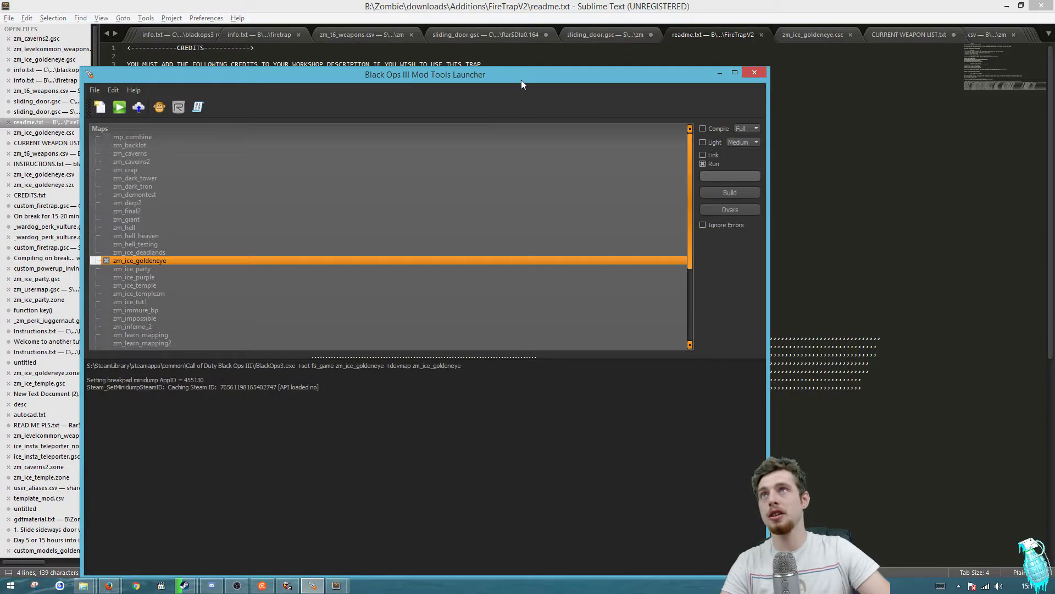
pyautogui.moveTo(521, 84); pyautogui.dragTo(669, 57)
pyautogui.click(252, 235)
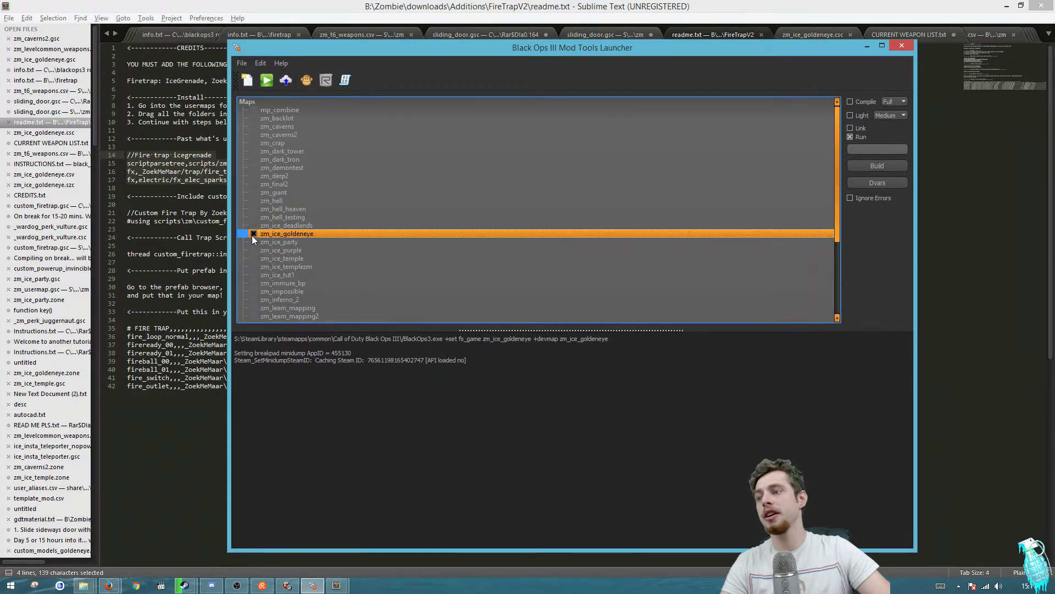
pyautogui.click(255, 169)
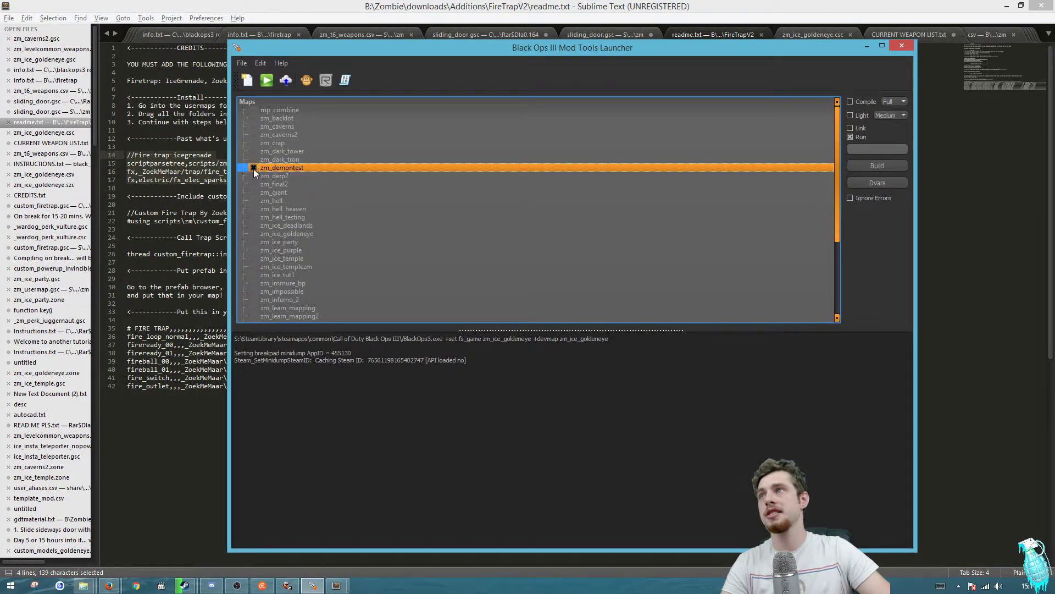
pyautogui.rightClick(266, 169)
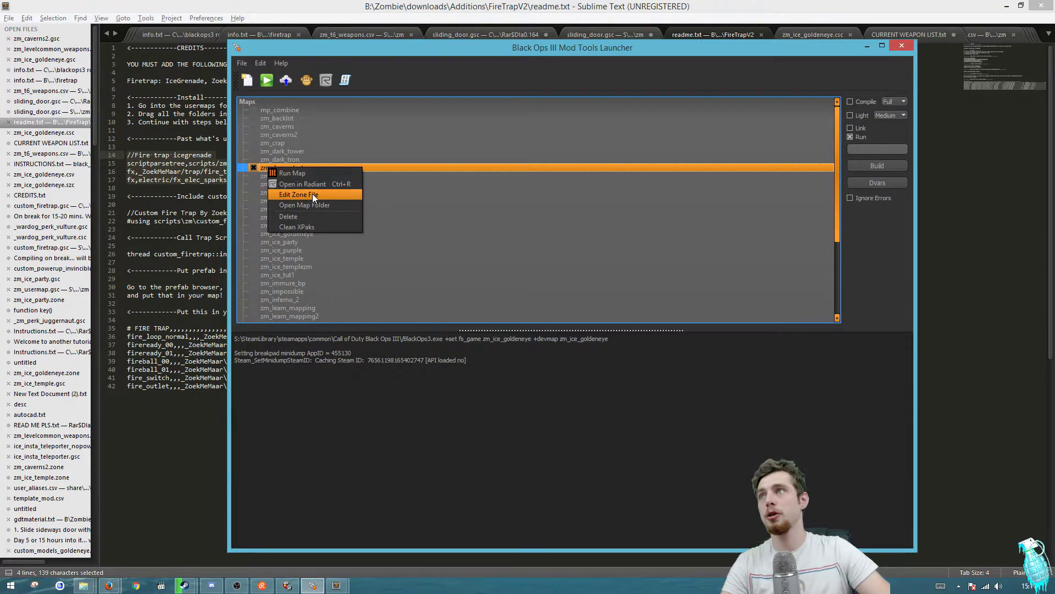
pyautogui.click(313, 195)
# Paste the fire trap lines at the end of zm_demontest.zone after a blank line and save the file.
pyautogui.click(257, 240)
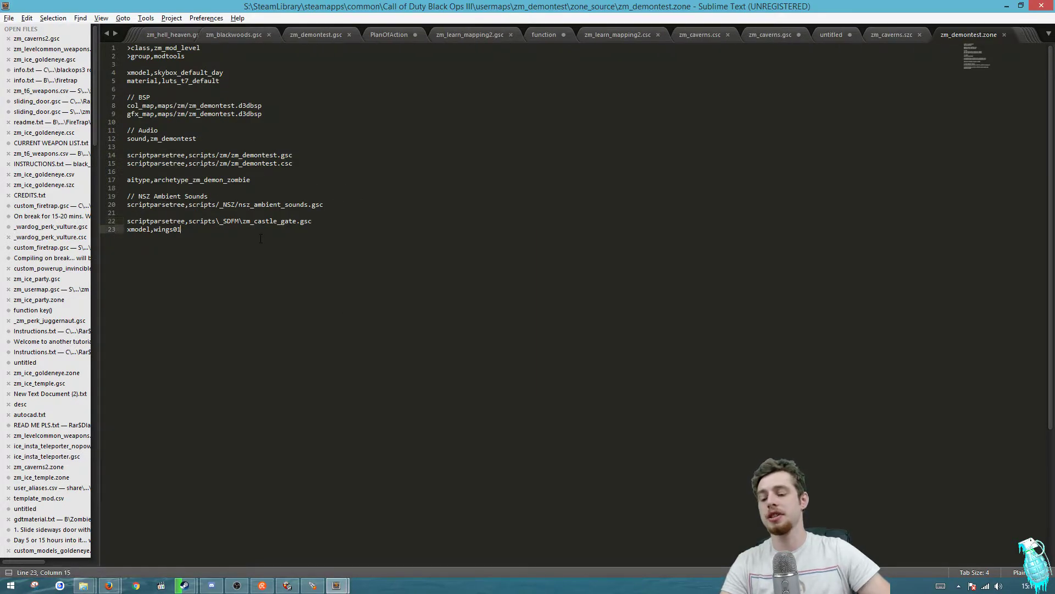
pyautogui.press('Return')
pyautogui.press('Return')
pyautogui.hotkey('ctrl', 'v')
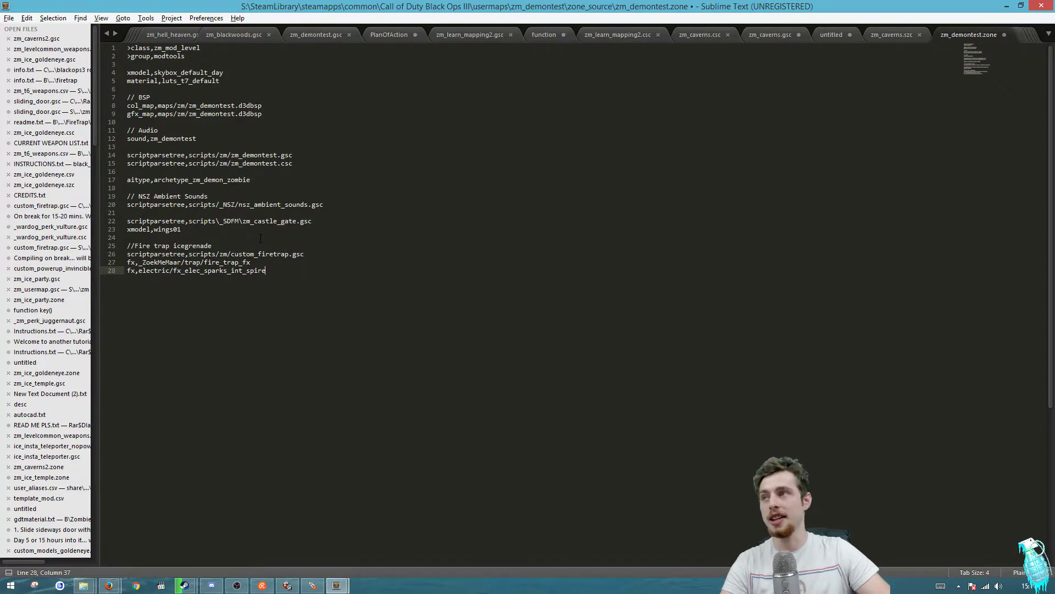
pyautogui.hotkey('ctrl', 's')
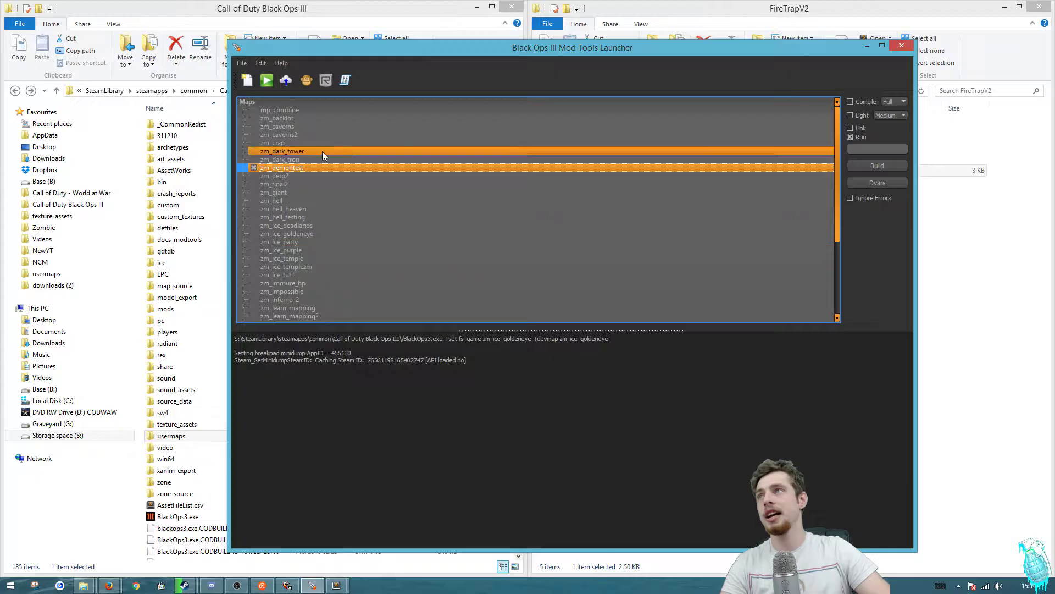
# Return to readme.txt and copy the custom script include: the Custom Fire Trap comment and "#using scripts\zm\custom_firetrap;".
pyautogui.moveTo(337, 585)
pyautogui.click(420, 512)
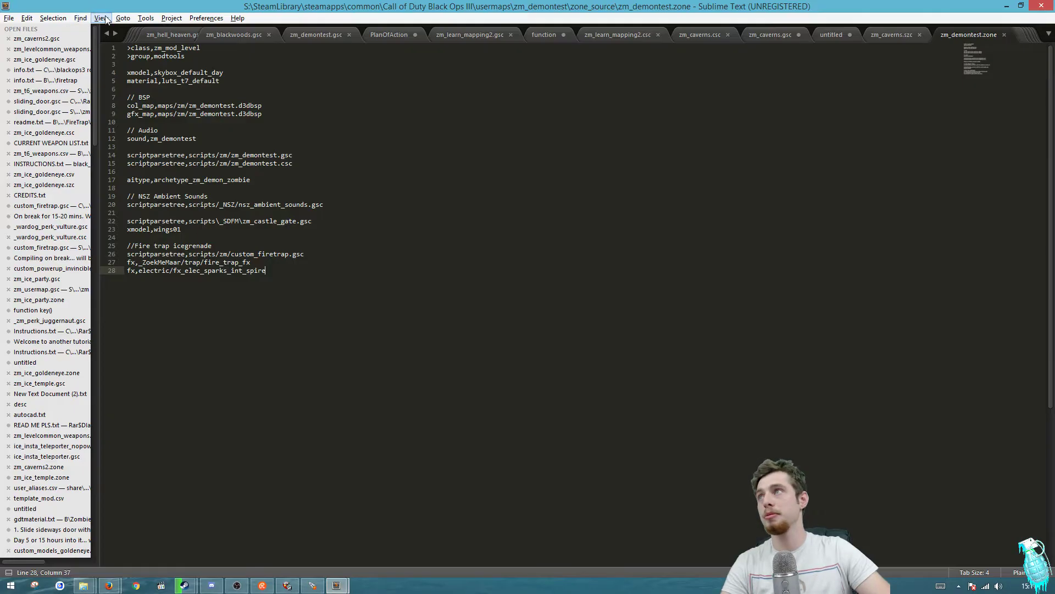
pyautogui.click(55, 122)
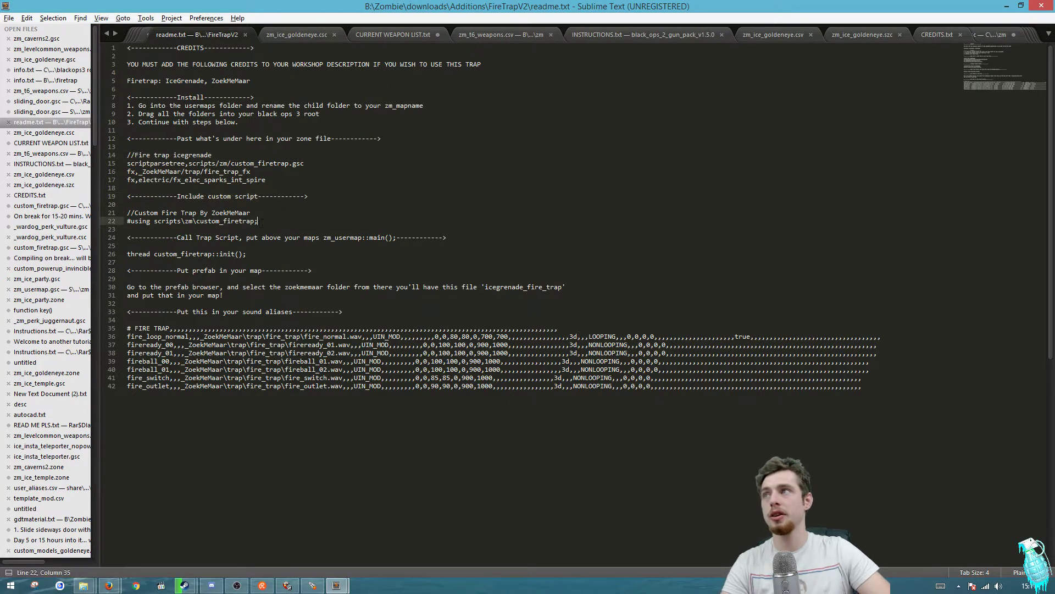
pyautogui.moveTo(257, 221); pyautogui.dragTo(127, 213)
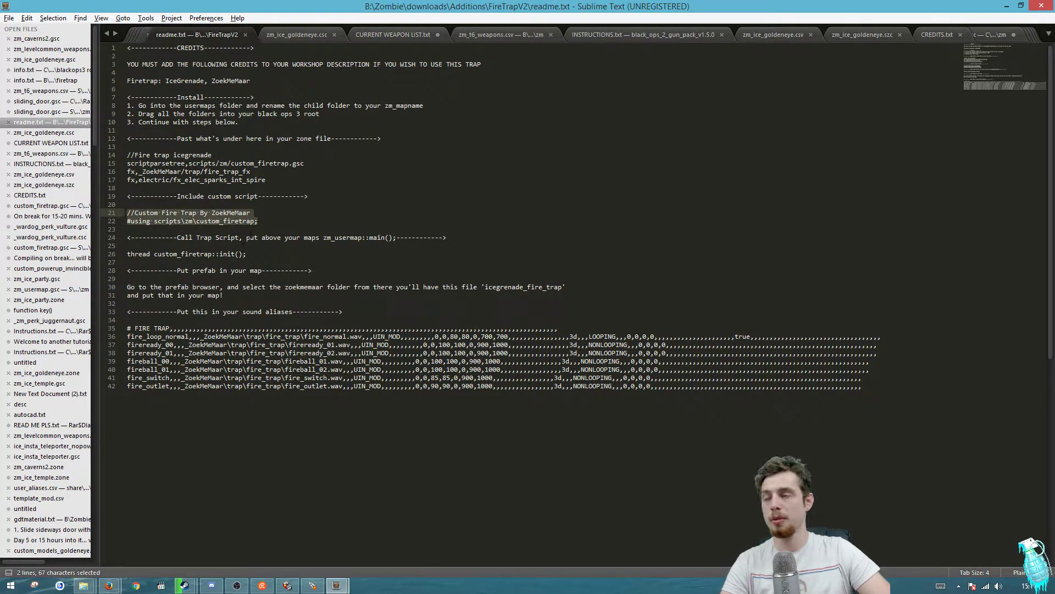
pyautogui.hotkey('ctrl', 'c')
# Open the zm_demontest map folder from the Mod Tools Launcher and open zm_demontest.gsc from its scripts\zm folder.
pyautogui.click(313, 585)
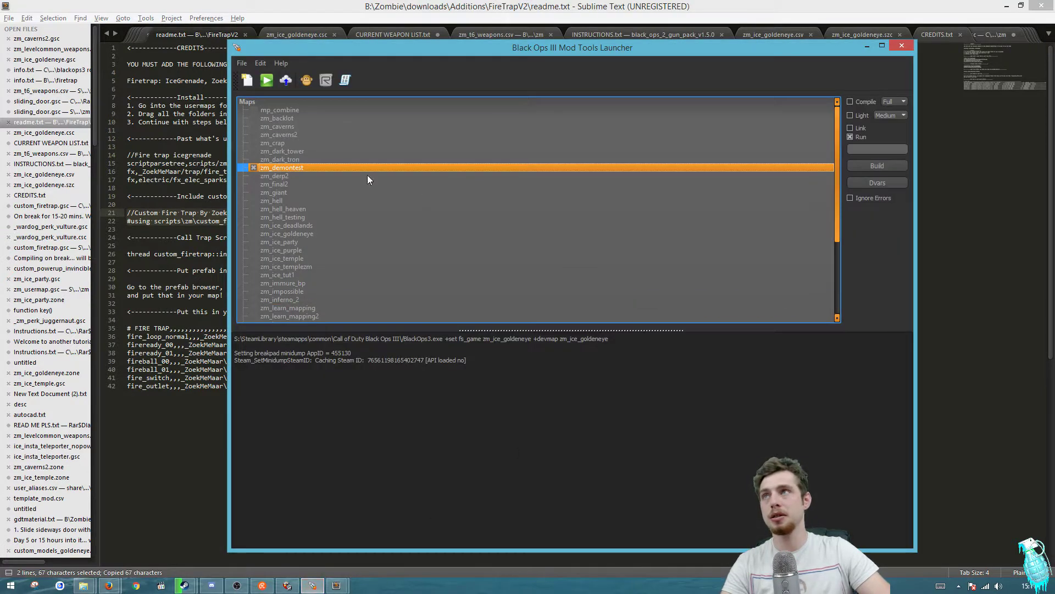
pyautogui.rightClick(279, 174)
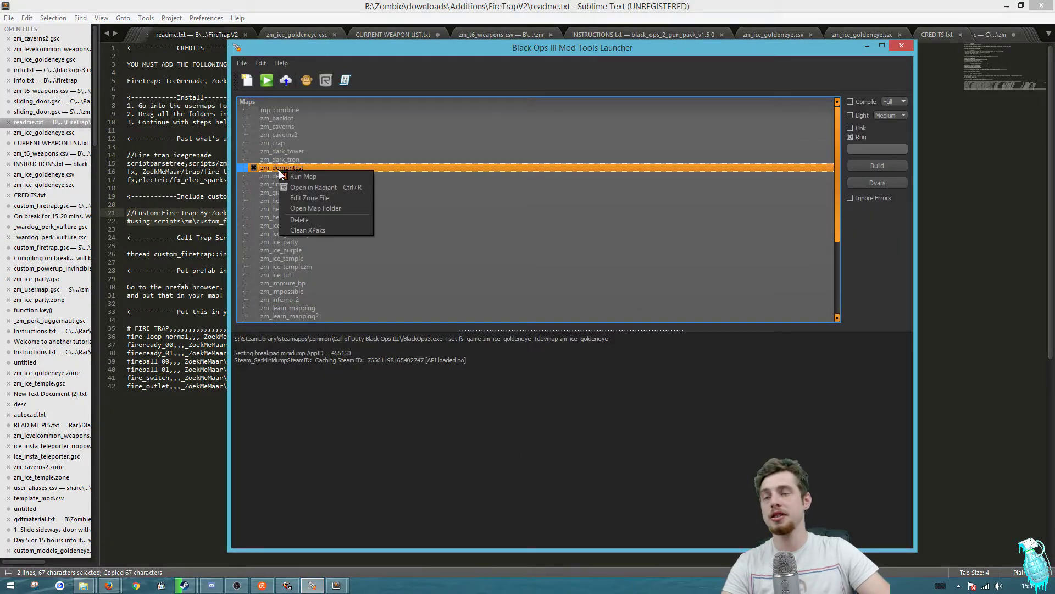
pyautogui.click(325, 209)
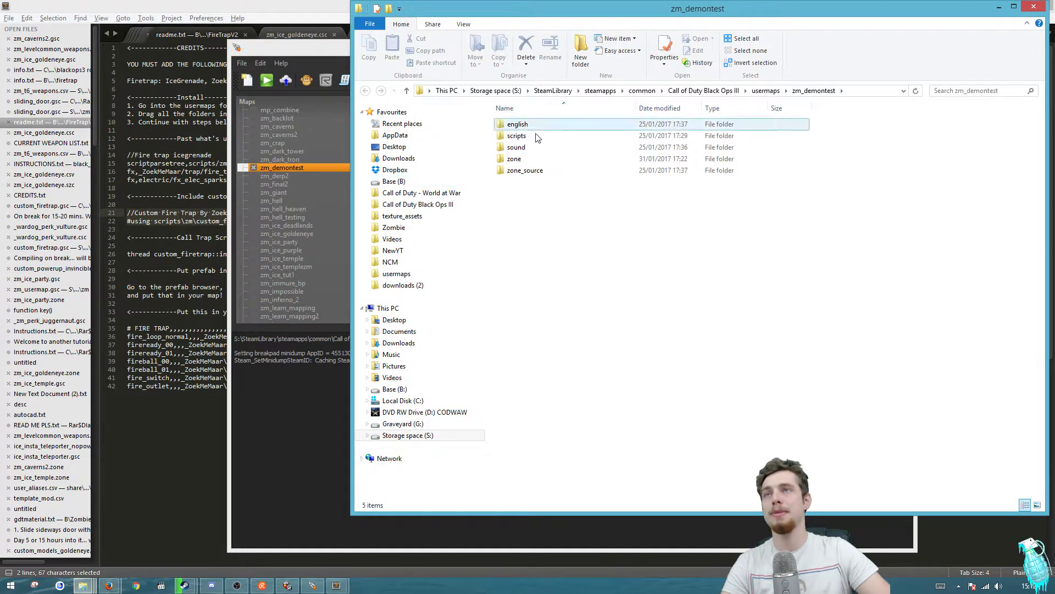
pyautogui.doubleClick(517, 136)
pyautogui.doubleClick(527, 127)
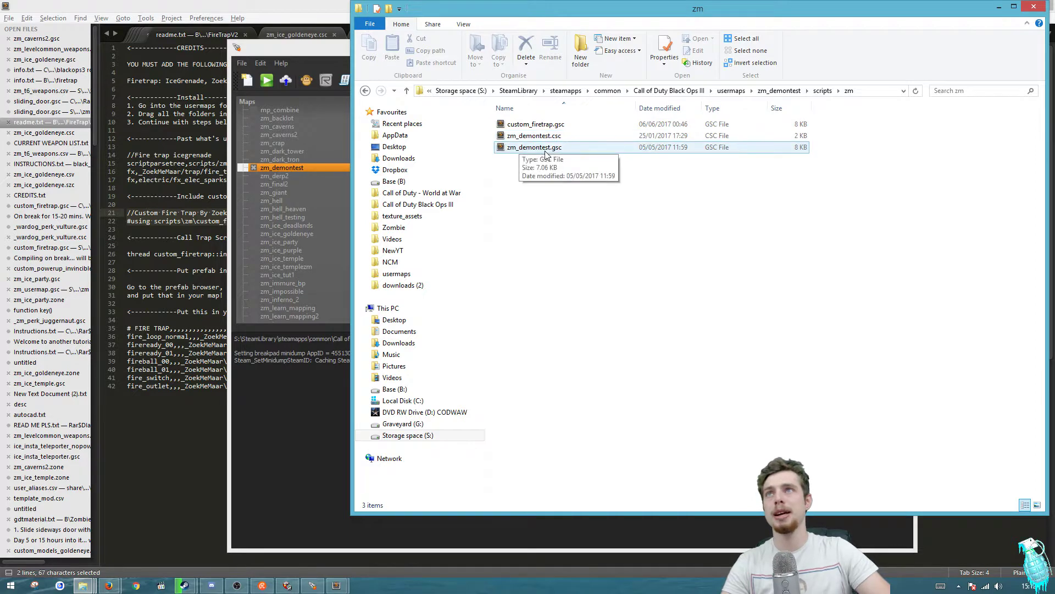
pyautogui.doubleClick(536, 149)
# Check for custom_firetrap.gsc in the map's scripts\zm folder and return to the zm_demontest.gsc script.
pyautogui.hotkey('alt', 'Tab')
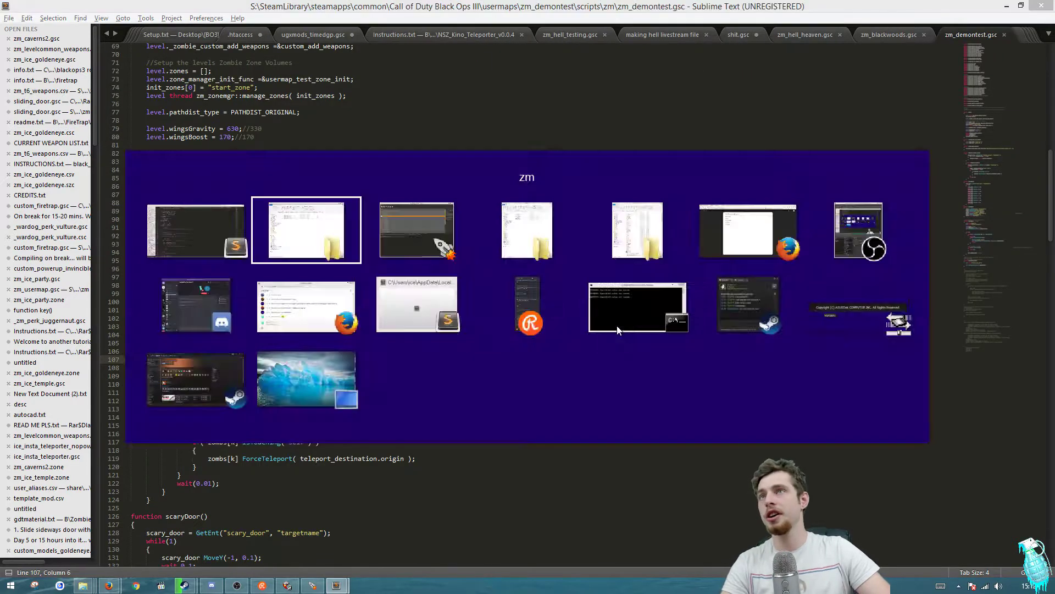
pyautogui.click(566, 124)
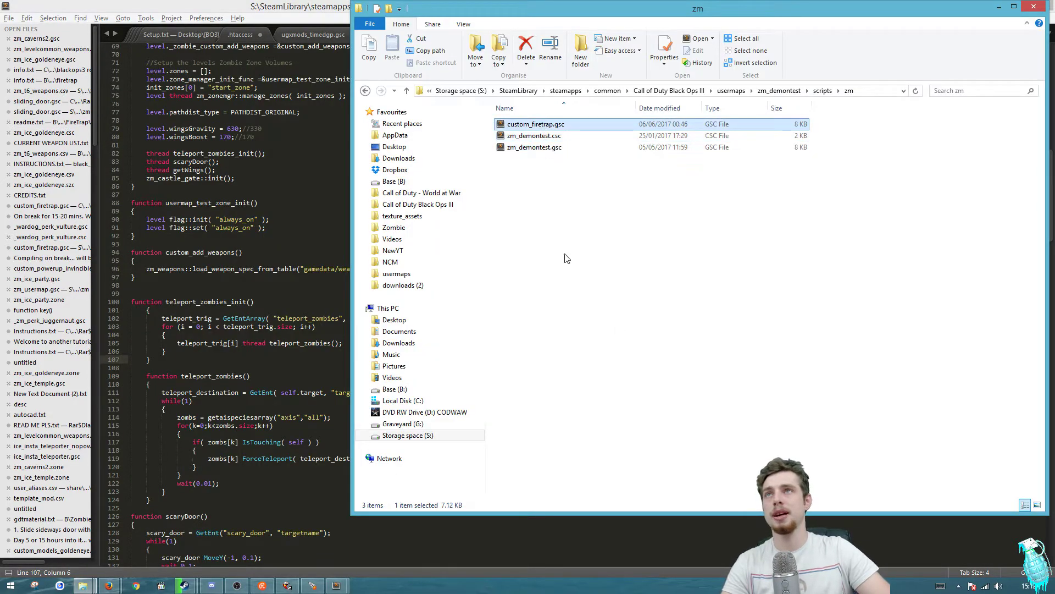
pyautogui.click(275, 351)
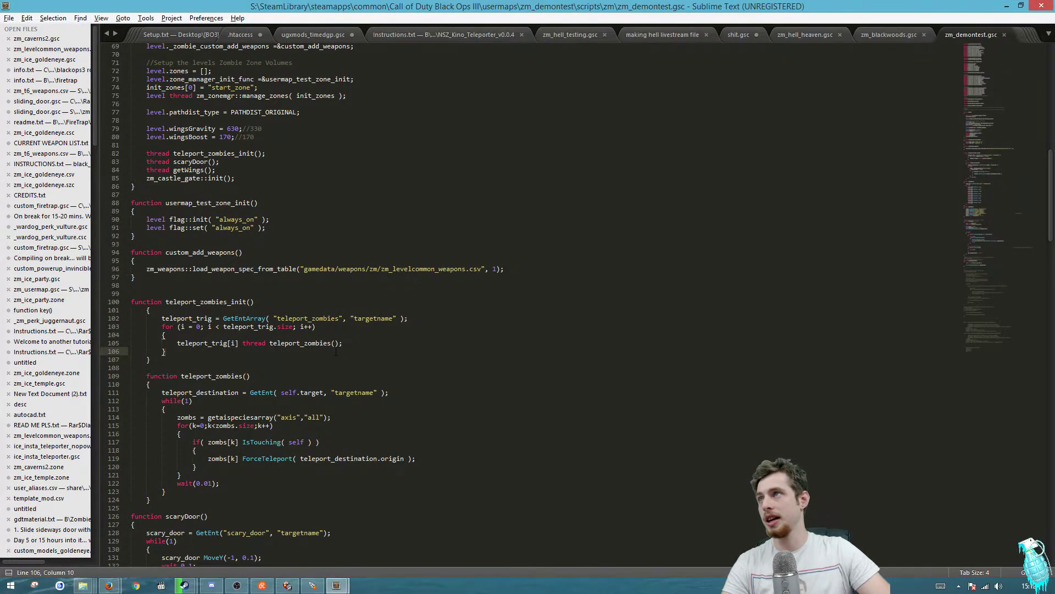
# Paste the custom_firetrap include lines below the zm_castle_gate #using line in zm_demontest.gsc.
pyautogui.scroll(12, 335, 351)
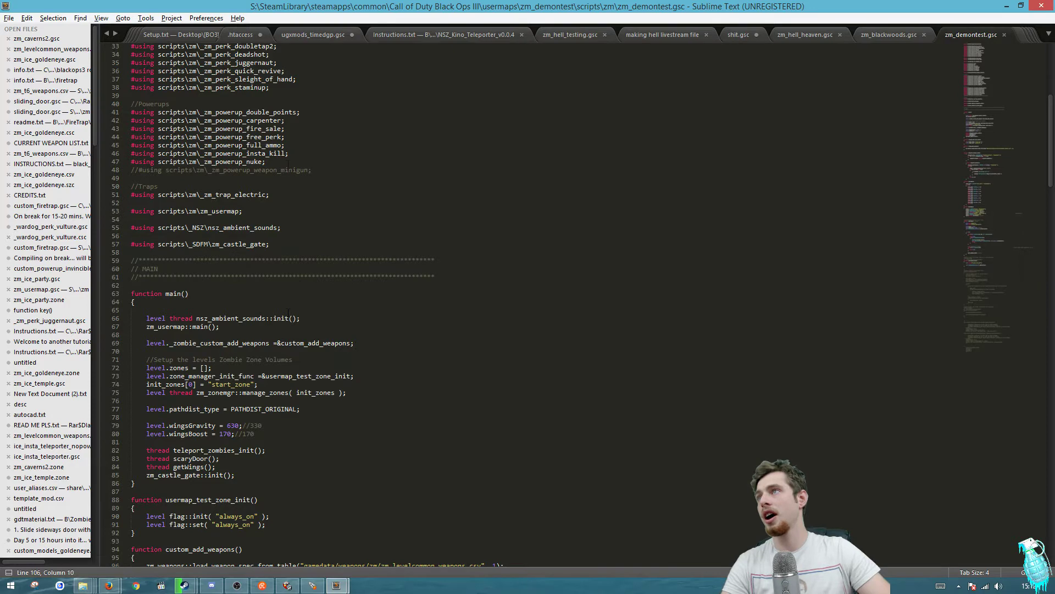
pyautogui.scroll(11, 288, 312)
pyautogui.hotkey('alt', 'Tab')
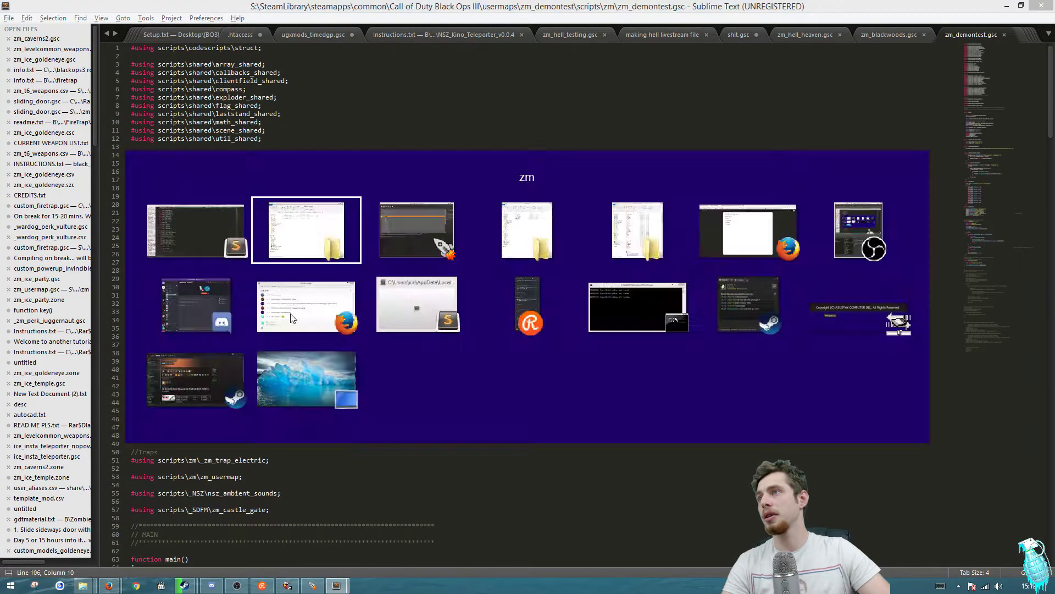
pyautogui.hotkey('alt', 'Tab')
pyautogui.click(335, 403)
pyautogui.scroll(-2, 346, 438)
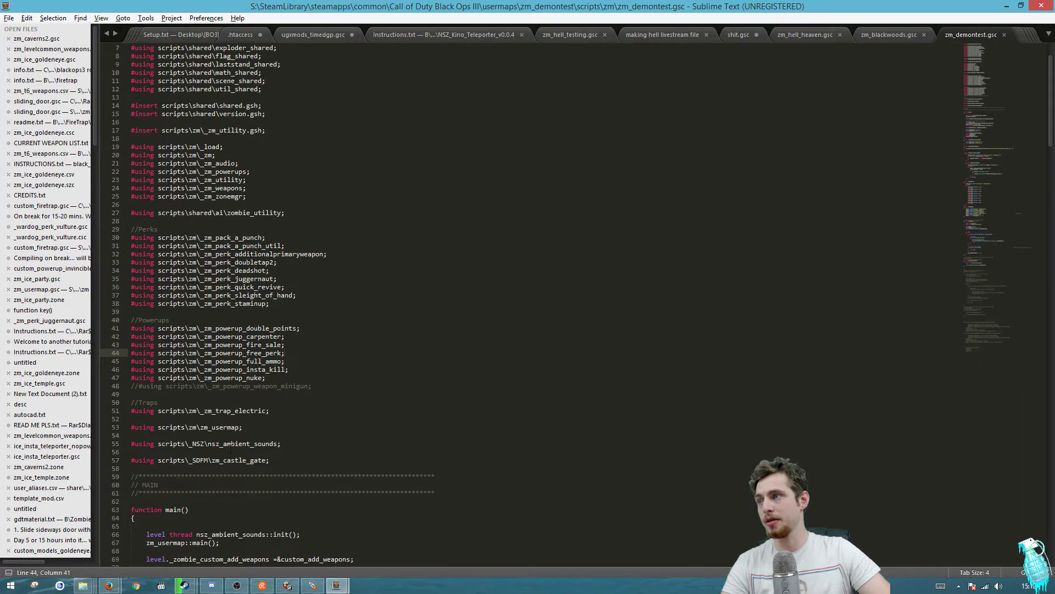
pyautogui.click(298, 459)
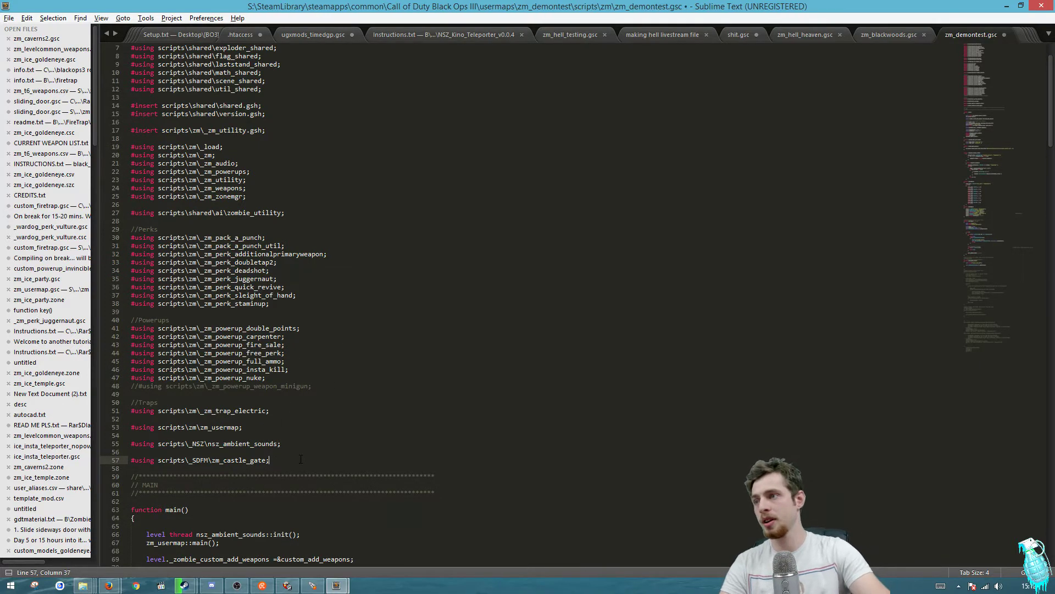
pyautogui.press('Return')
pyautogui.hotkey('ctrl', 'v')
# Add a blank line between the zm_castle_gate include and the Custom Fire Trap comment, and save zm_demontest.gsc.
pyautogui.click(277, 467)
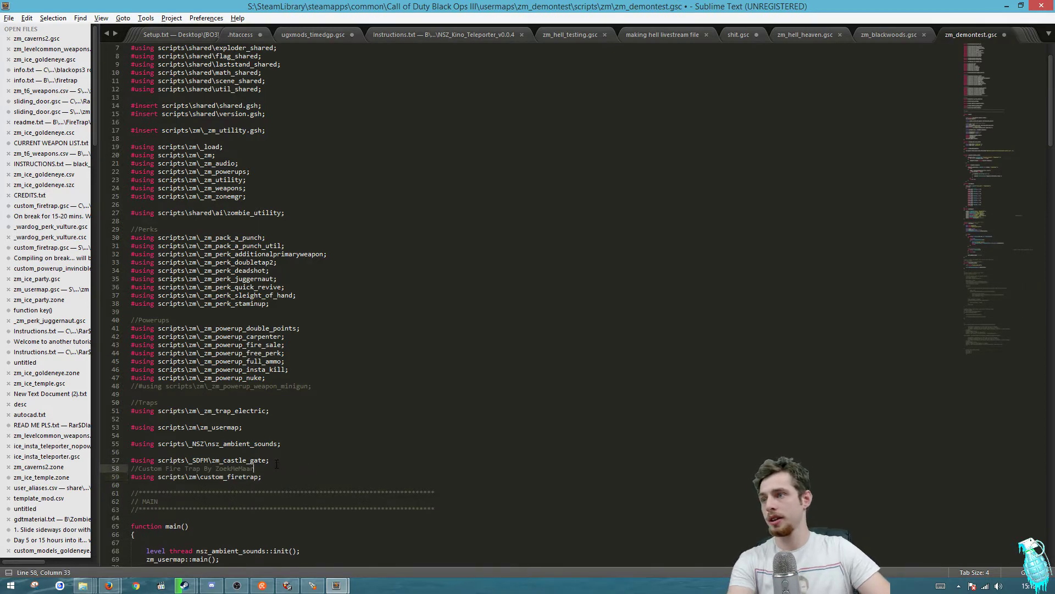
pyautogui.click(275, 461)
pyautogui.press('Return')
pyautogui.hotkey('ctrl', 's')
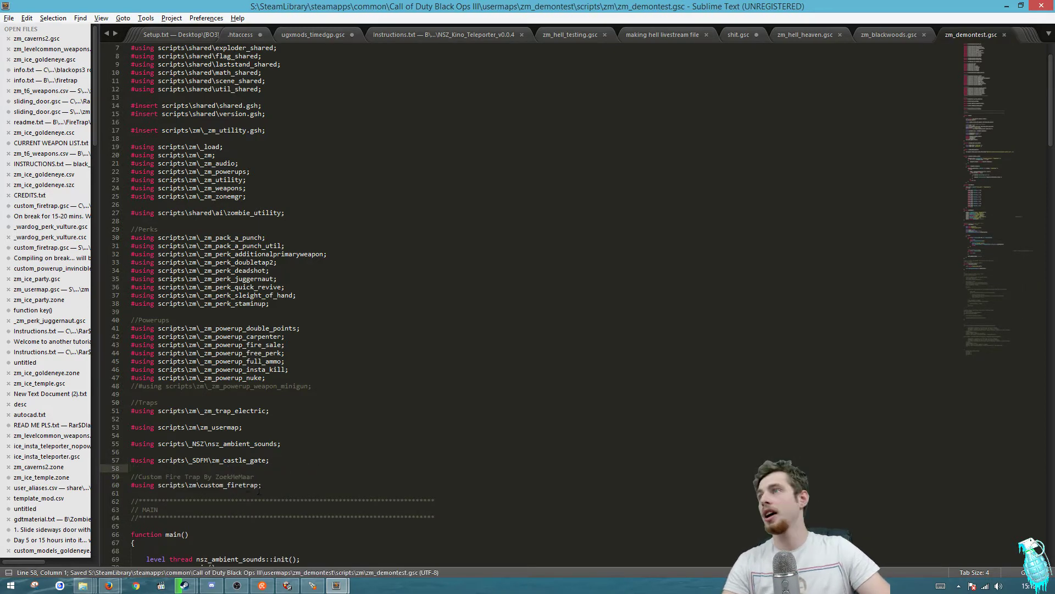
# Copy the "thread custom_firetrap::init();" line from the FireTrapV2 readme.txt.
pyautogui.click(52, 122)
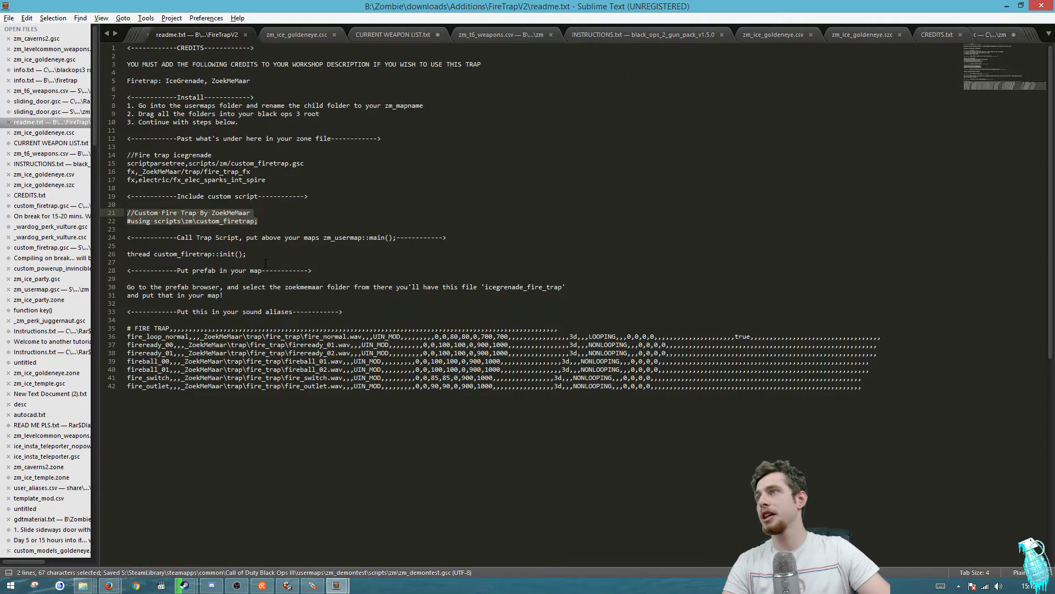
pyautogui.click(269, 237)
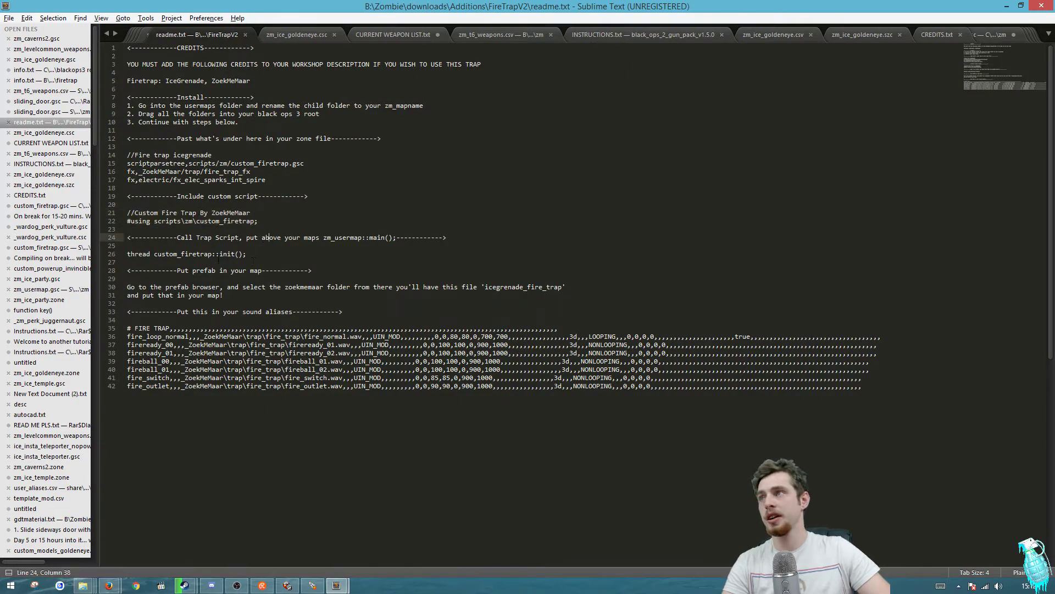
pyautogui.moveTo(254, 253); pyautogui.dragTo(126, 254)
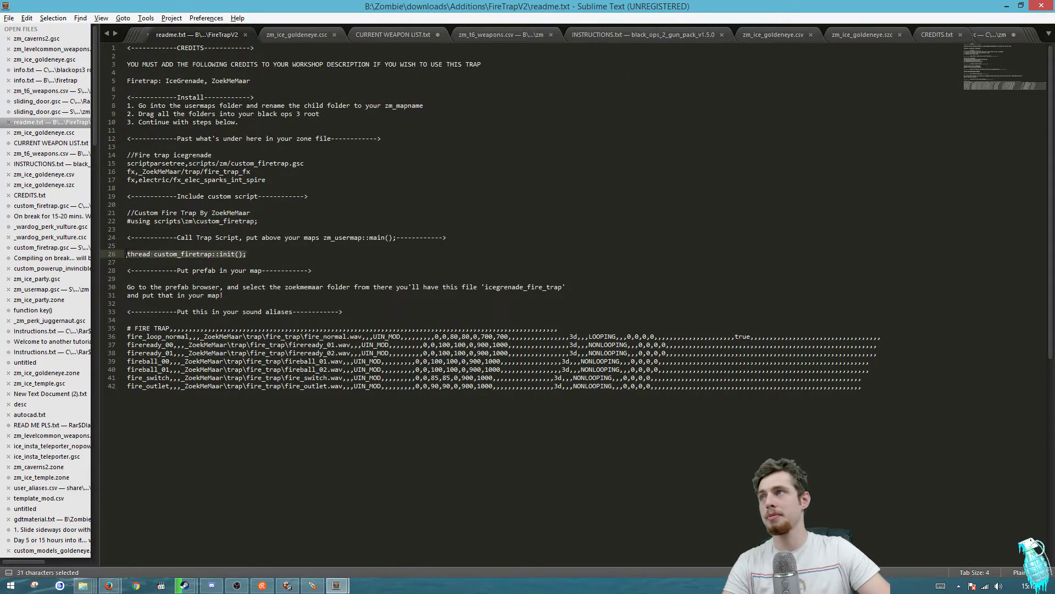
pyautogui.hotkey('ctrl', 'c')
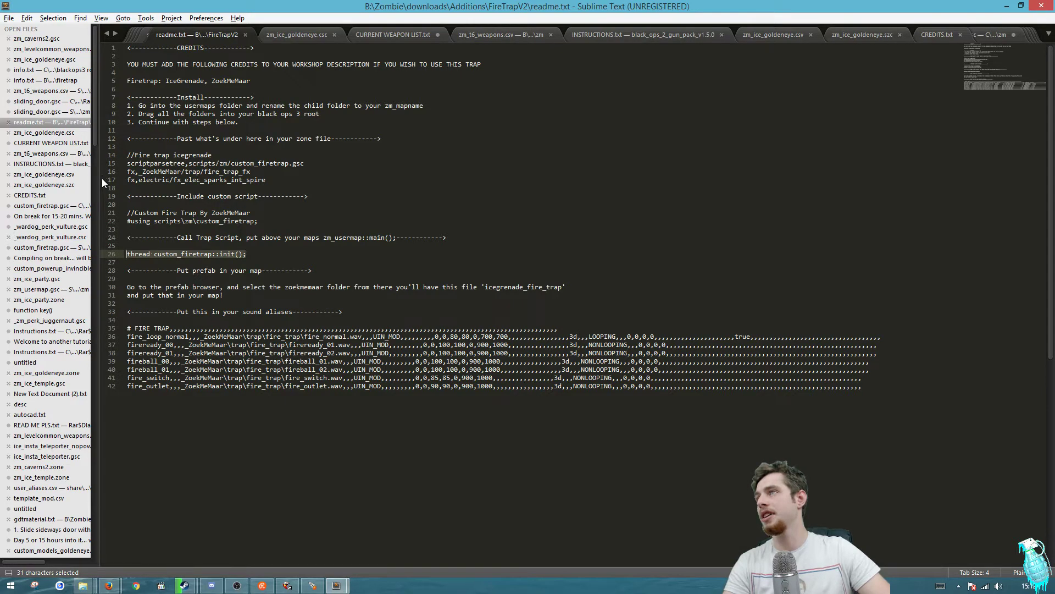
# Add "thread custom_firetrap::init();" at the start of main() in zm_demontest.gsc, above zm_usermap::main(), and save the script.
pyautogui.click(312, 585)
pyautogui.hotkey('alt', 'Tab')
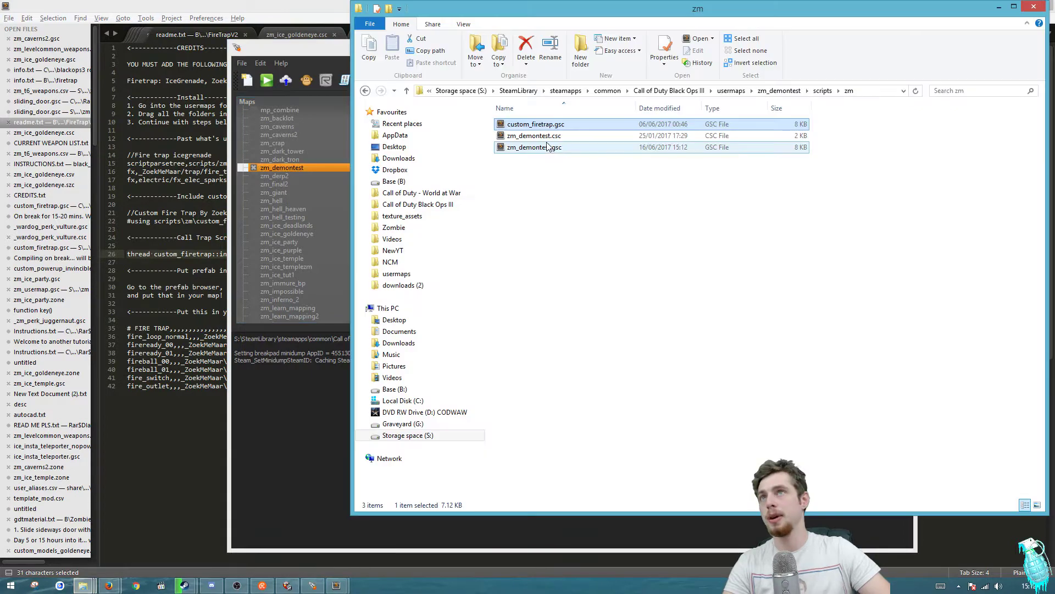
pyautogui.doubleClick(550, 147)
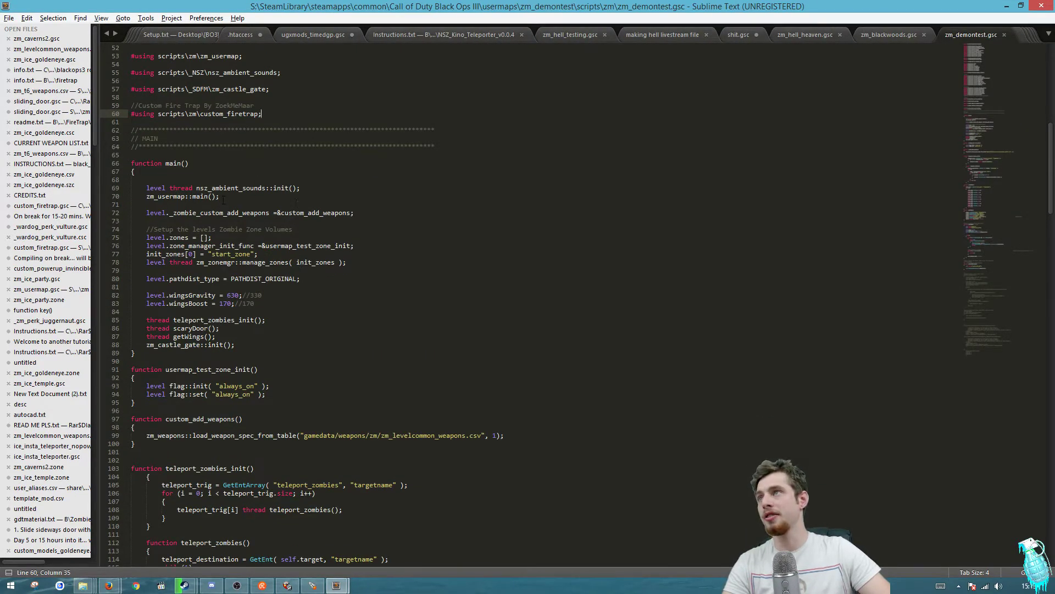
pyautogui.moveTo(223, 199); pyautogui.dragTo(131, 202)
pyautogui.click(177, 180)
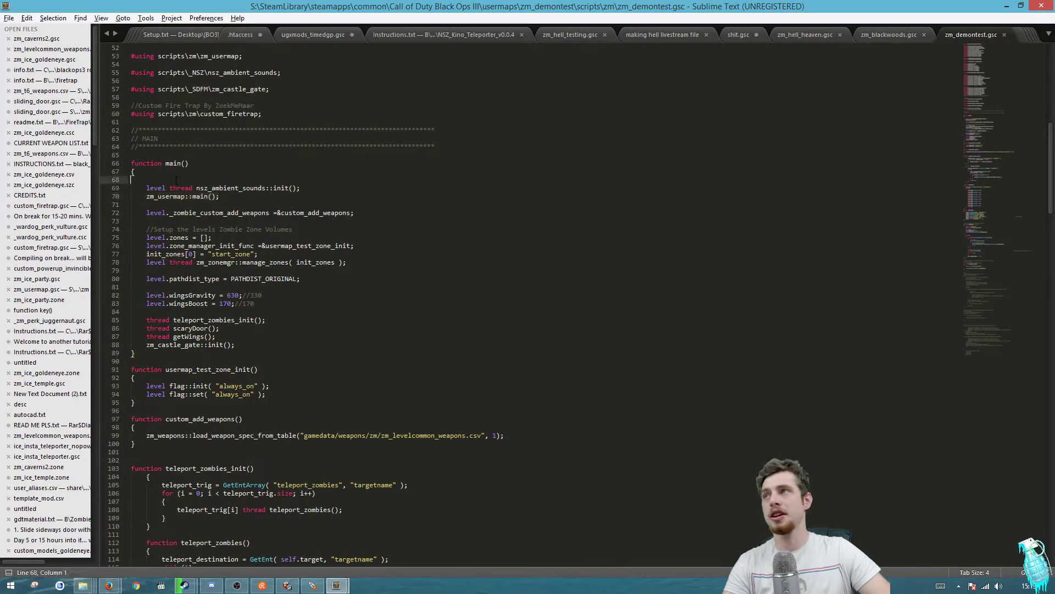
pyautogui.press('Tab')
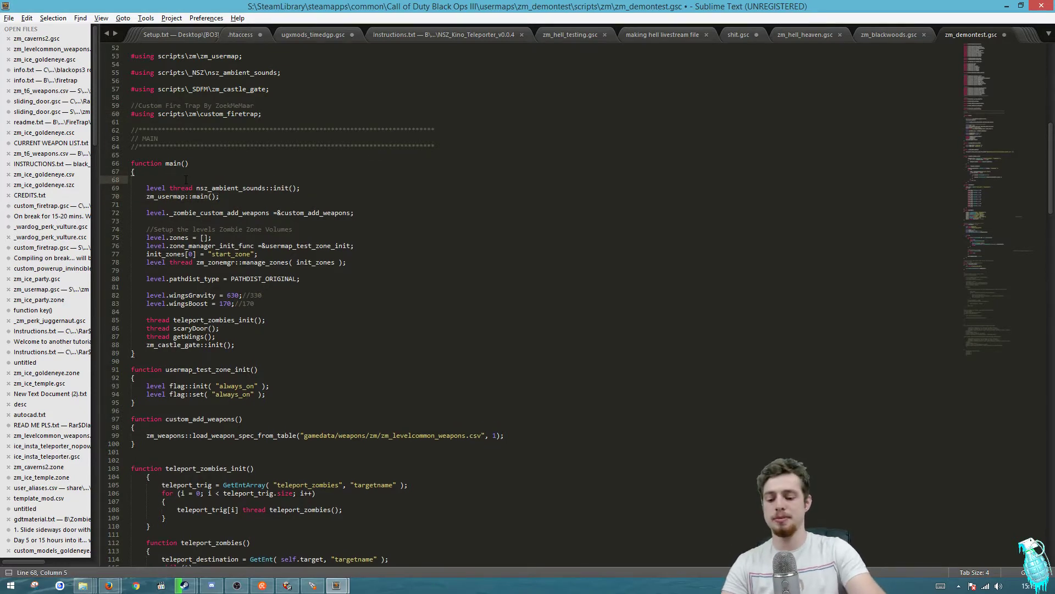
pyautogui.write('thread')
pyautogui.hotkey('ctrl', 'v')
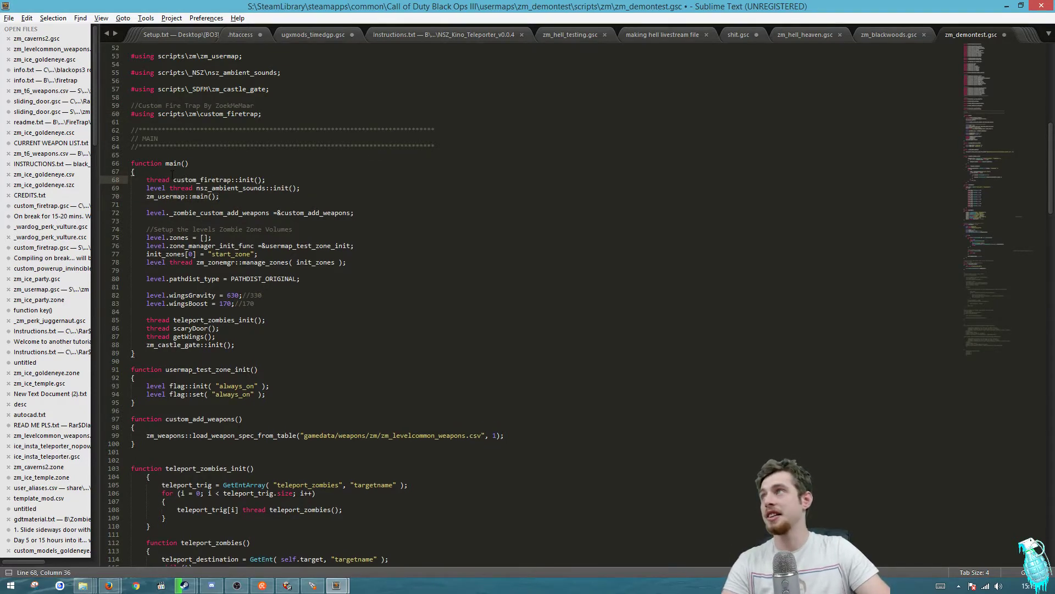
pyautogui.hotkey('ctrl', 's')
# Copy the whole # FIRE TRAP sound alias block, through the fire_outlet line, from the FireTrapV2 readme.txt.
pyautogui.click(51, 123)
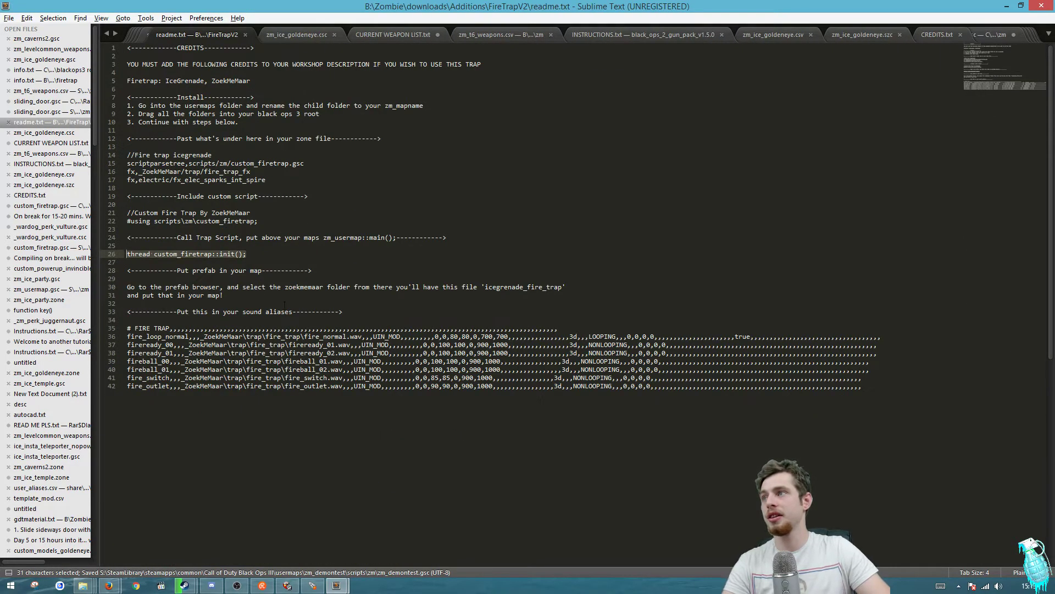
pyautogui.click(284, 304)
pyautogui.moveTo(878, 389); pyautogui.dragTo(122, 324)
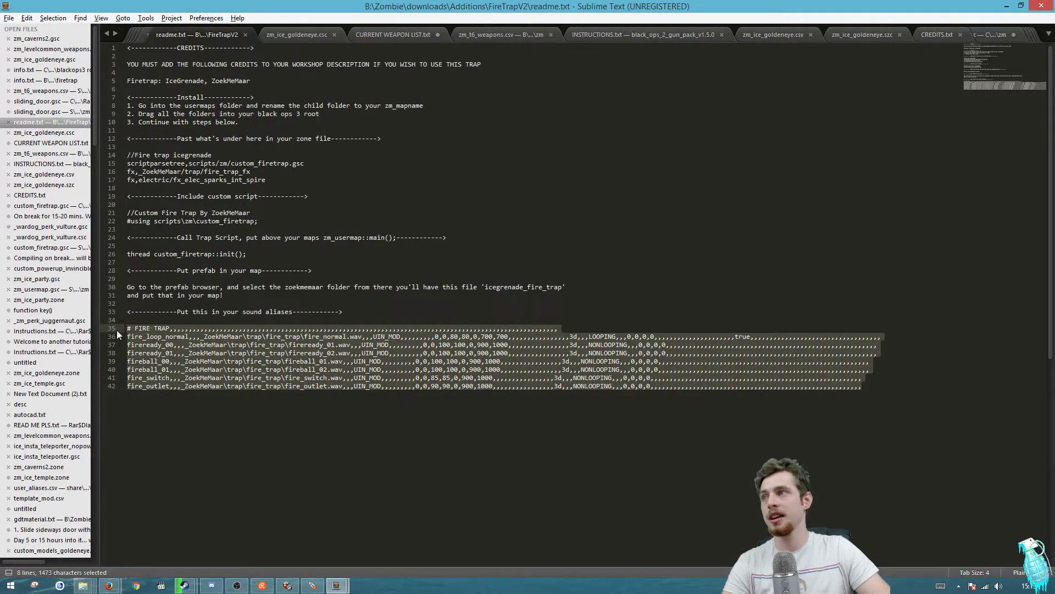
pyautogui.rightClick(173, 365)
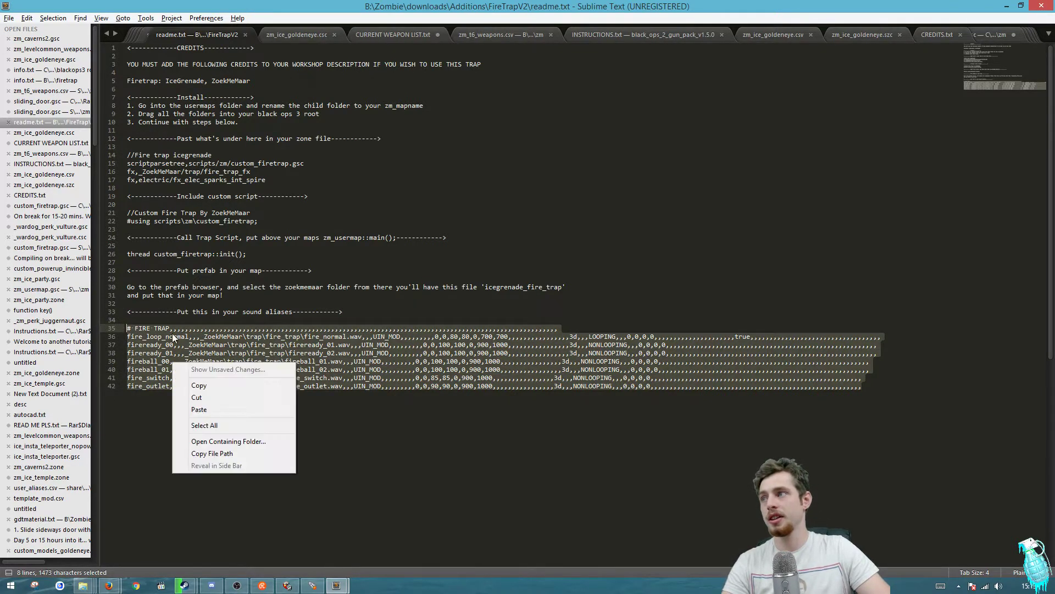
pyautogui.click(206, 386)
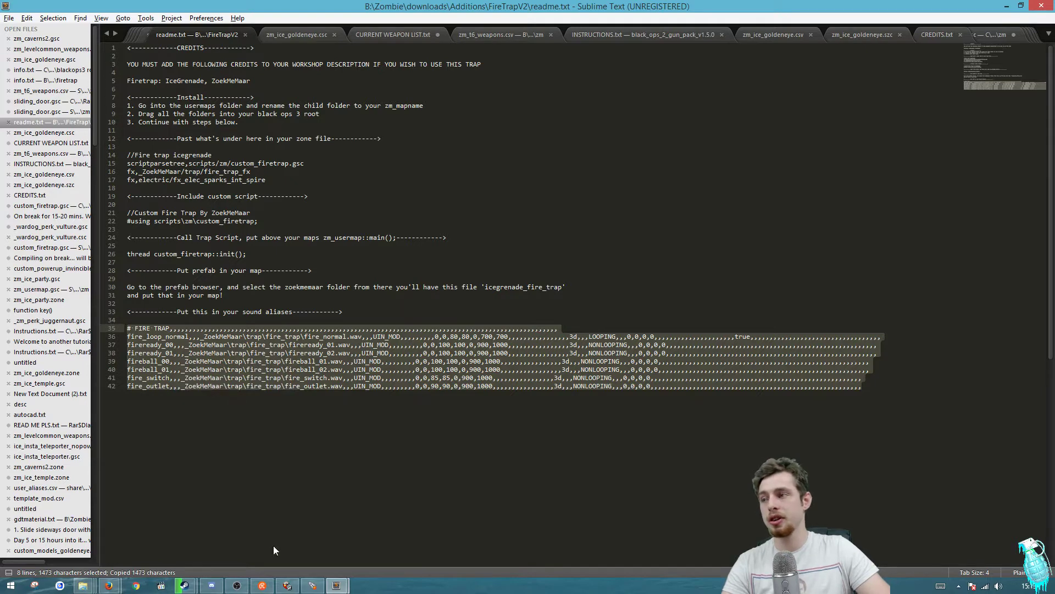
# Open user_aliases.csv from the share\raw\sound\aliases folder of Call of Duty Black Ops III.
pyautogui.click(312, 586)
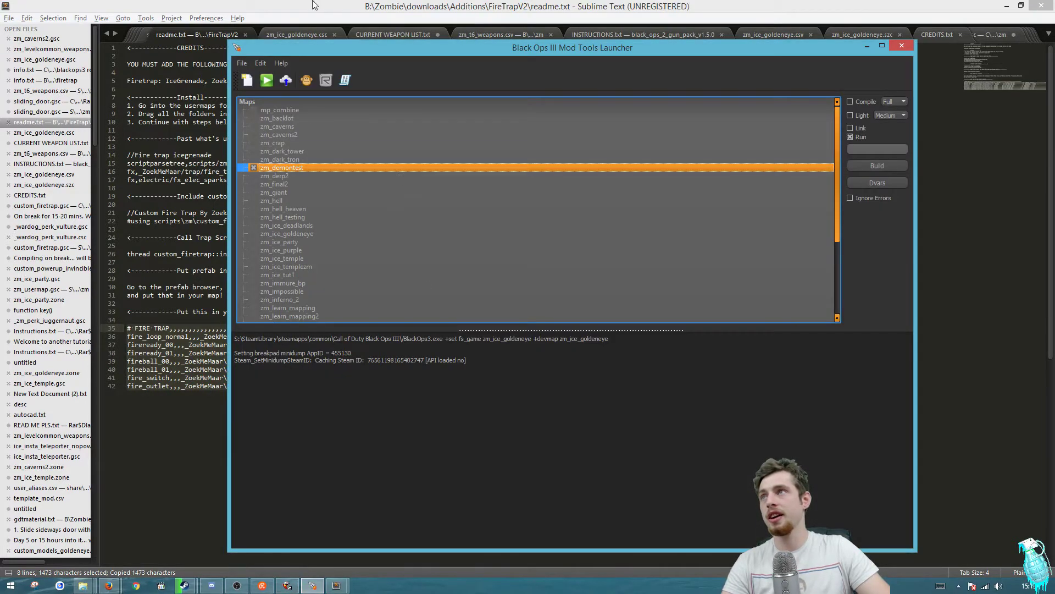
pyautogui.rightClick(285, 167)
pyautogui.click(365, 207)
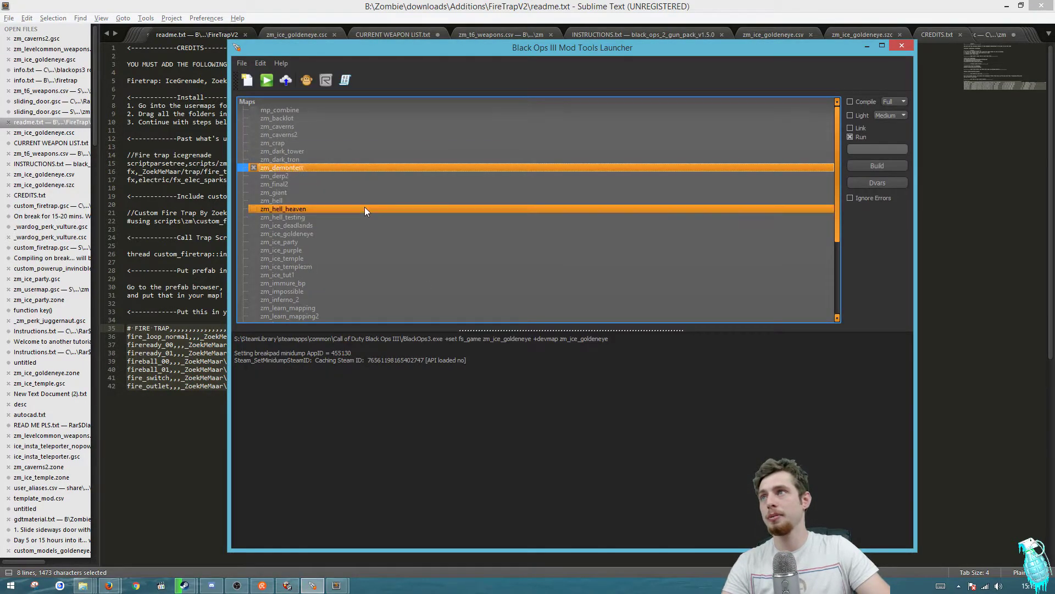
pyautogui.click(709, 105)
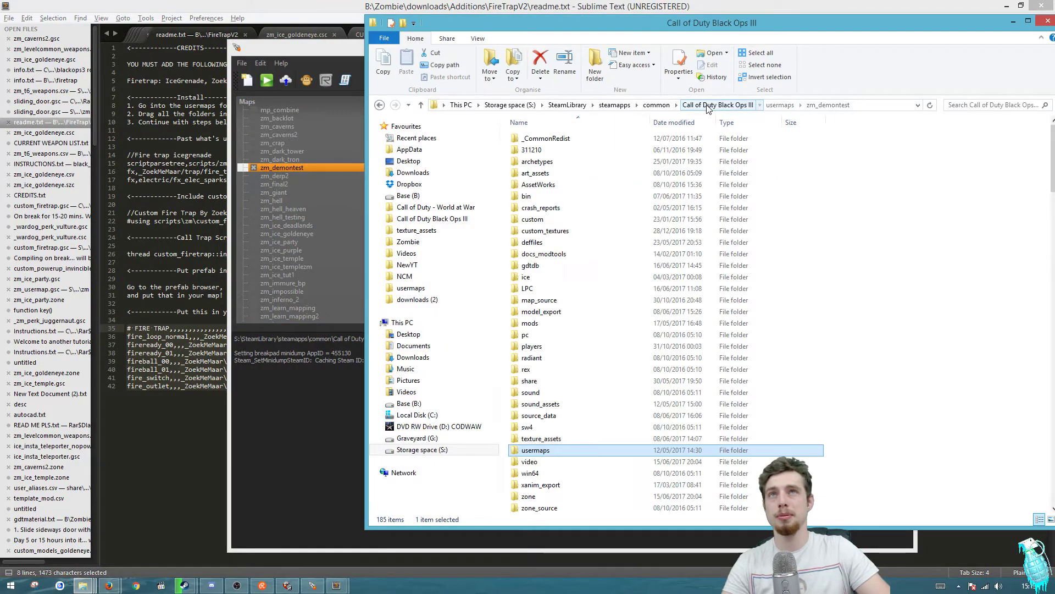
pyautogui.doubleClick(542, 382)
pyautogui.doubleClick(562, 173)
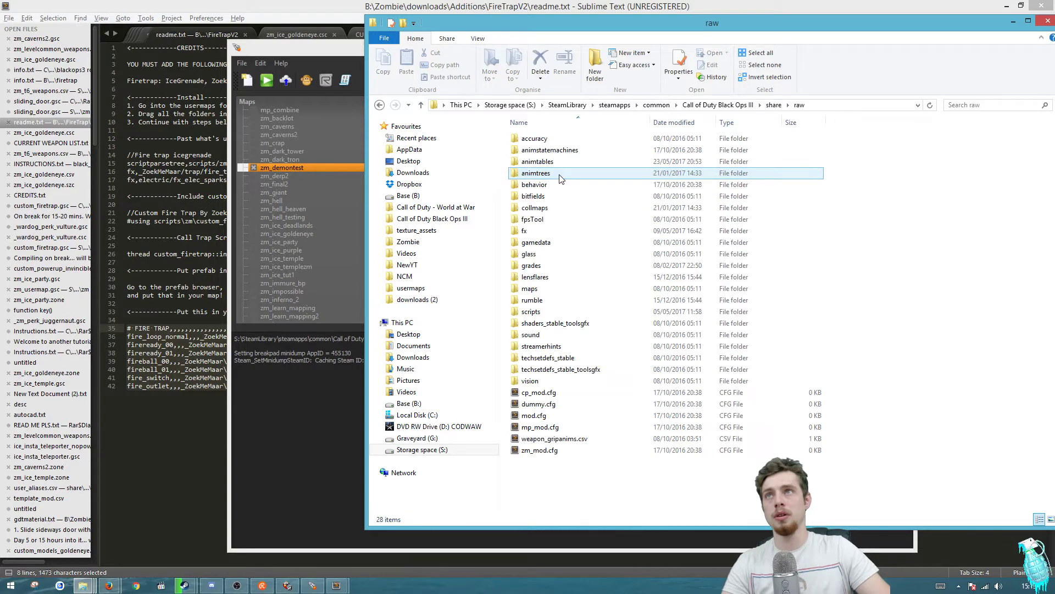
pyautogui.doubleClick(553, 335)
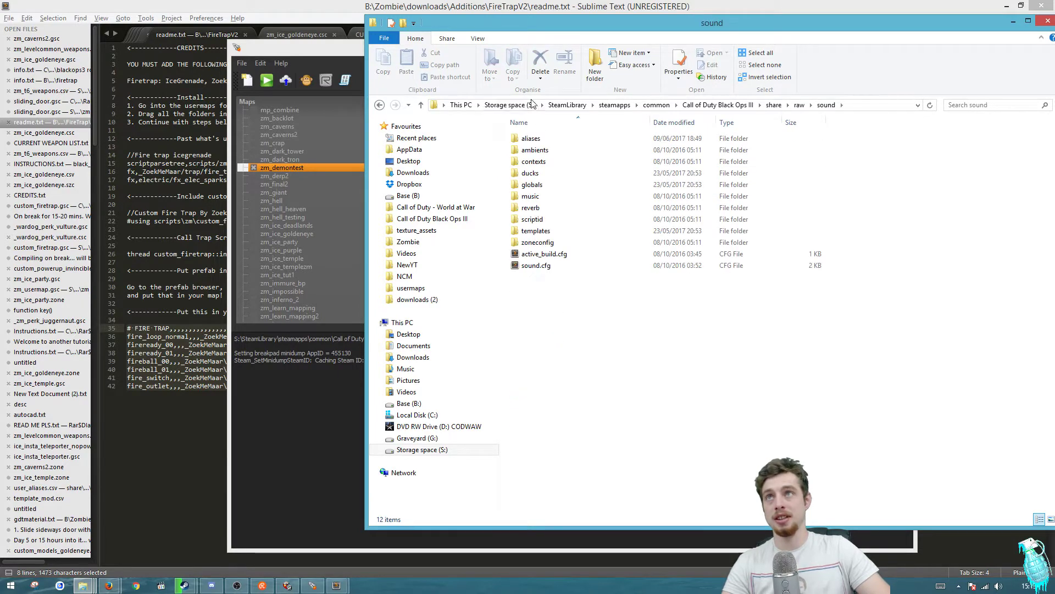
pyautogui.doubleClick(533, 138)
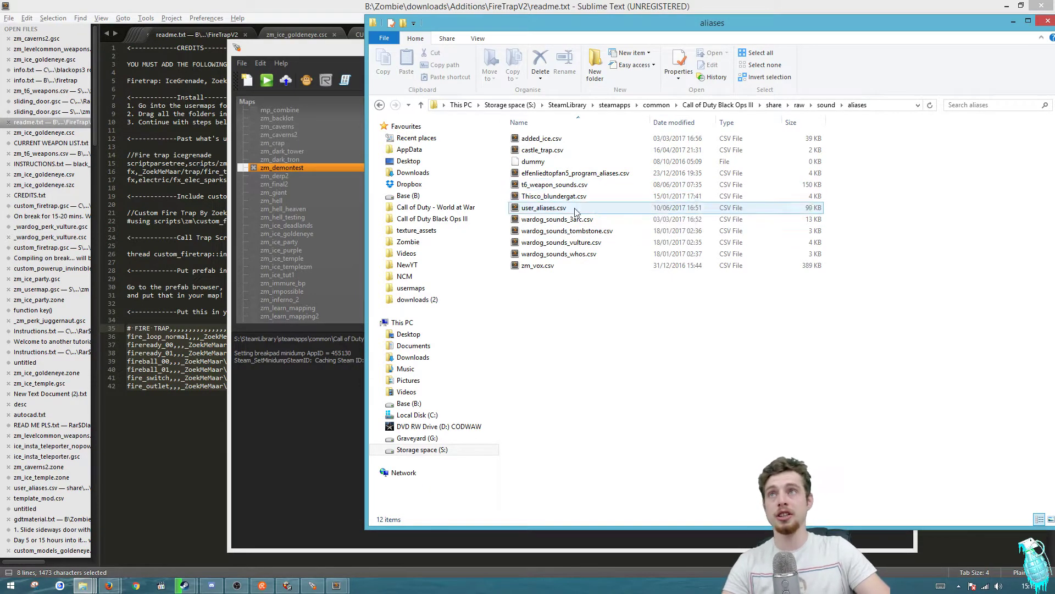
pyautogui.click(547, 208)
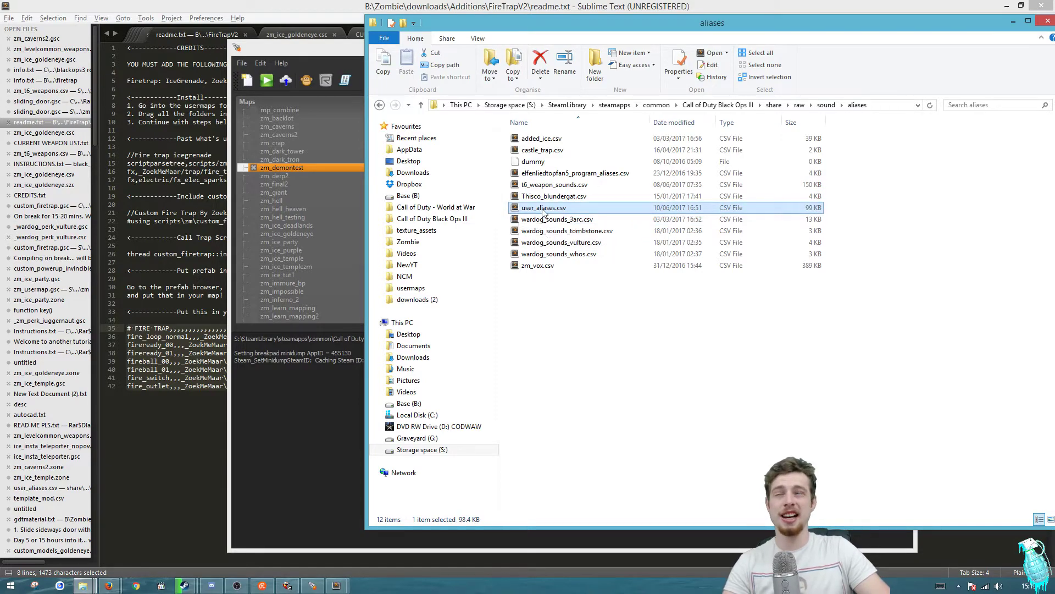
pyautogui.doubleClick(542, 209)
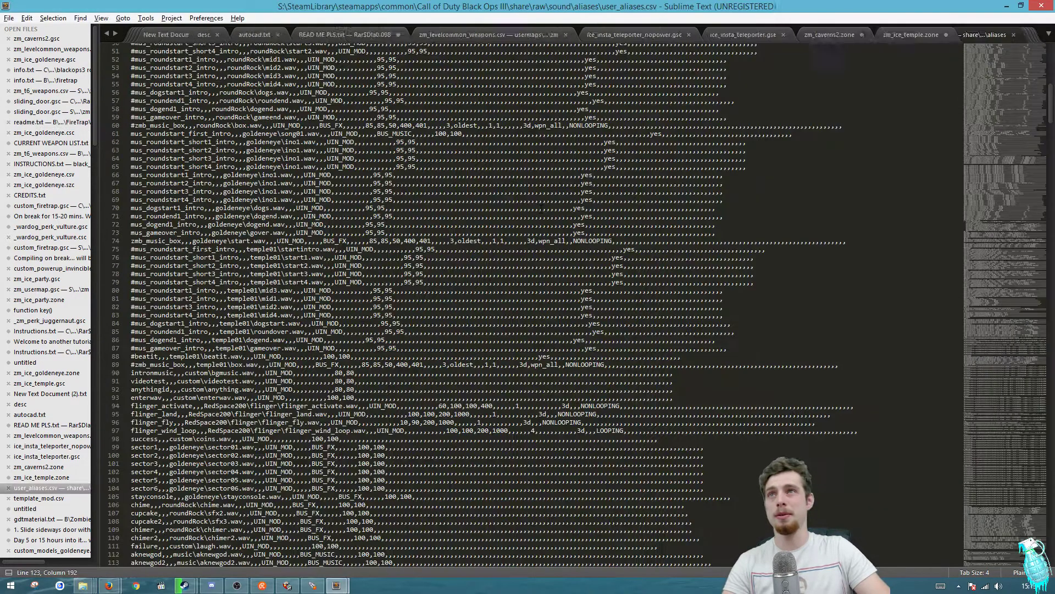
# Paste the # FIRE TRAP alias lines at the end of user_aliases.csv, on a new line below wpn_bo1_uzi_futz.
pyautogui.scroll(-10, 494, 302)
pyautogui.scroll(-12, 620, 296)
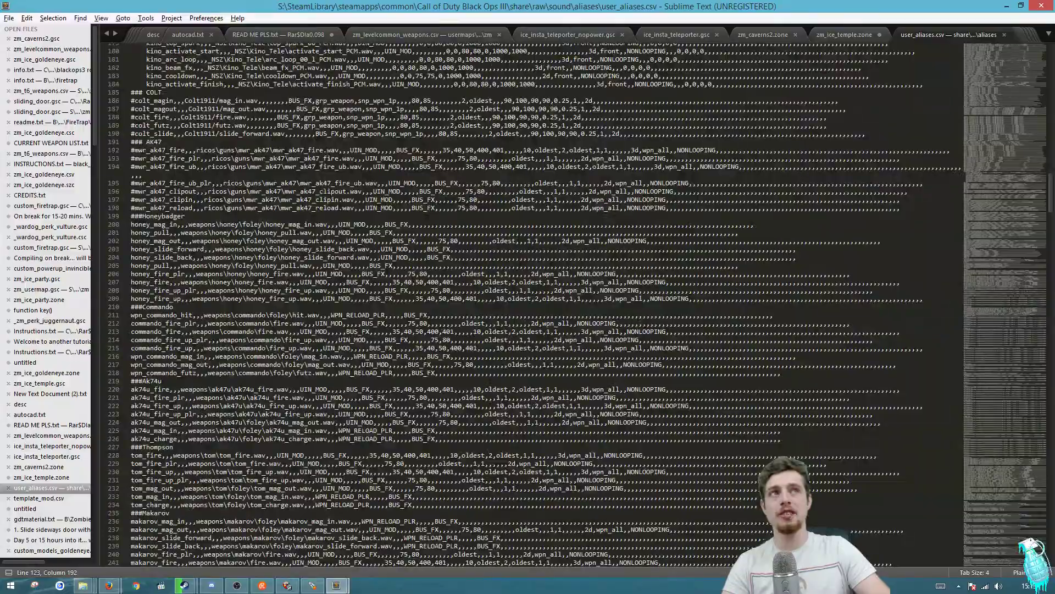
pyautogui.moveTo(1052, 190); pyautogui.dragTo(1027, 509)
pyautogui.click(588, 468)
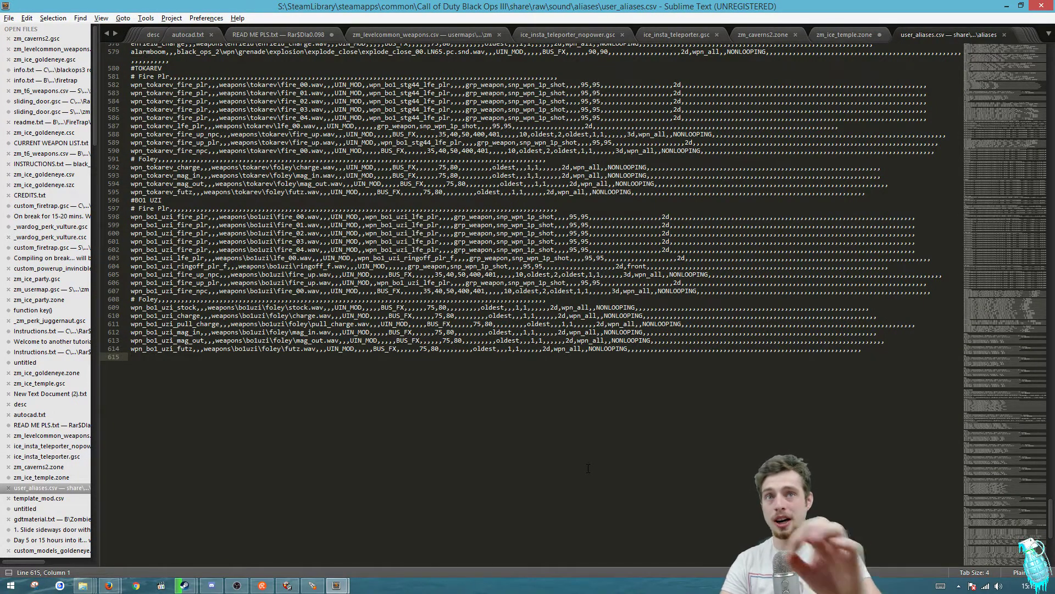
pyautogui.click(853, 348)
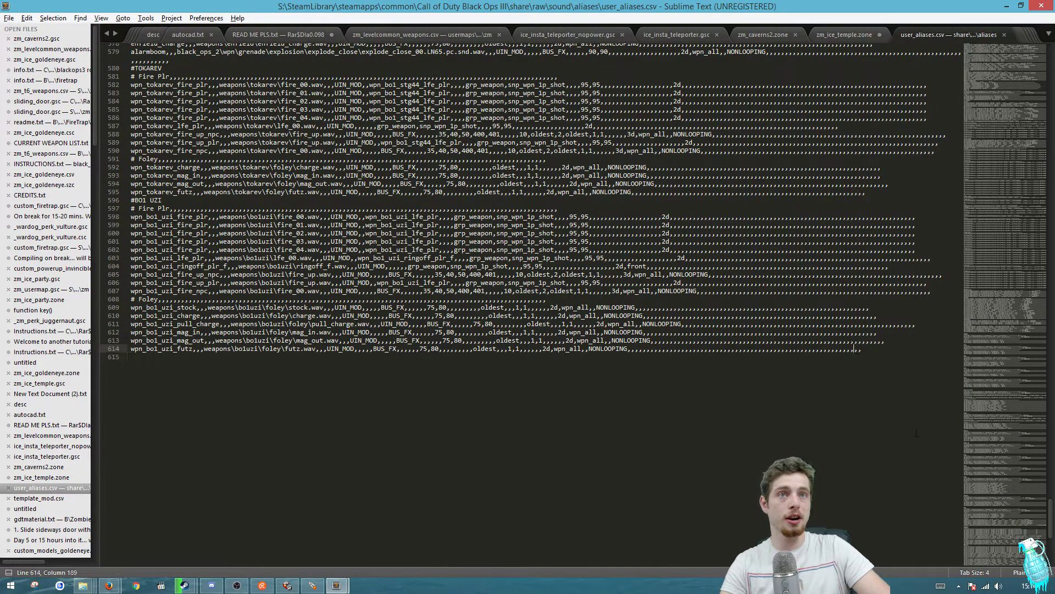
pyautogui.press('Return')
pyautogui.press('BackSpace')
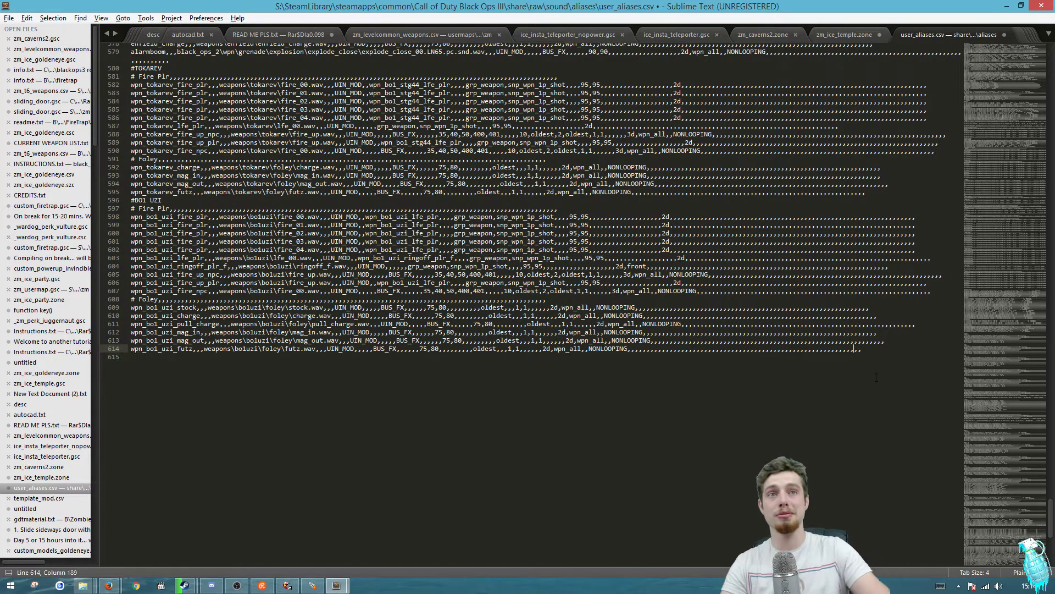
pyautogui.click(856, 354)
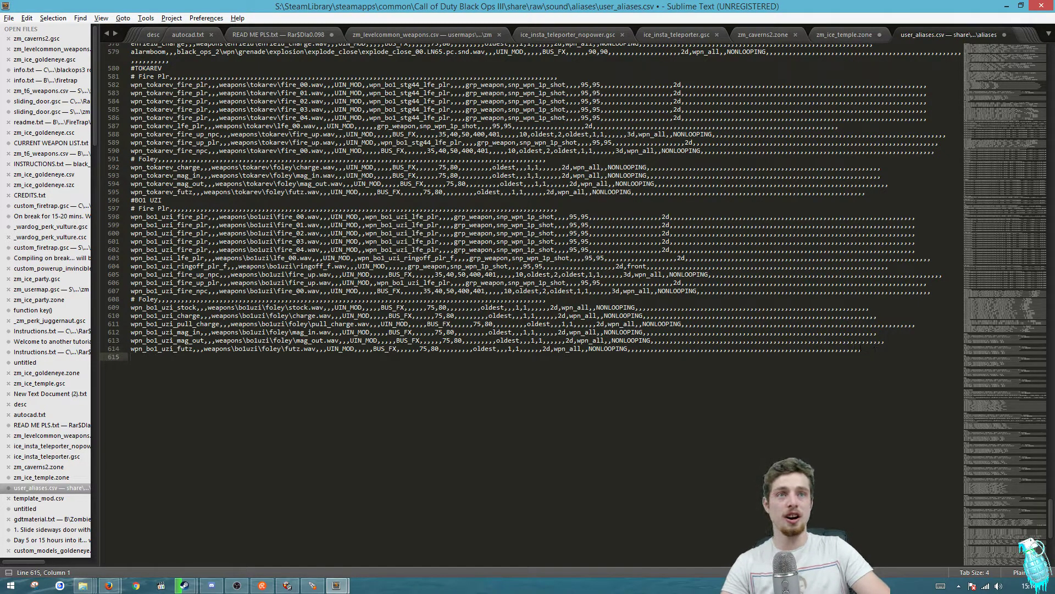
pyautogui.click(868, 348)
pyautogui.press('Return')
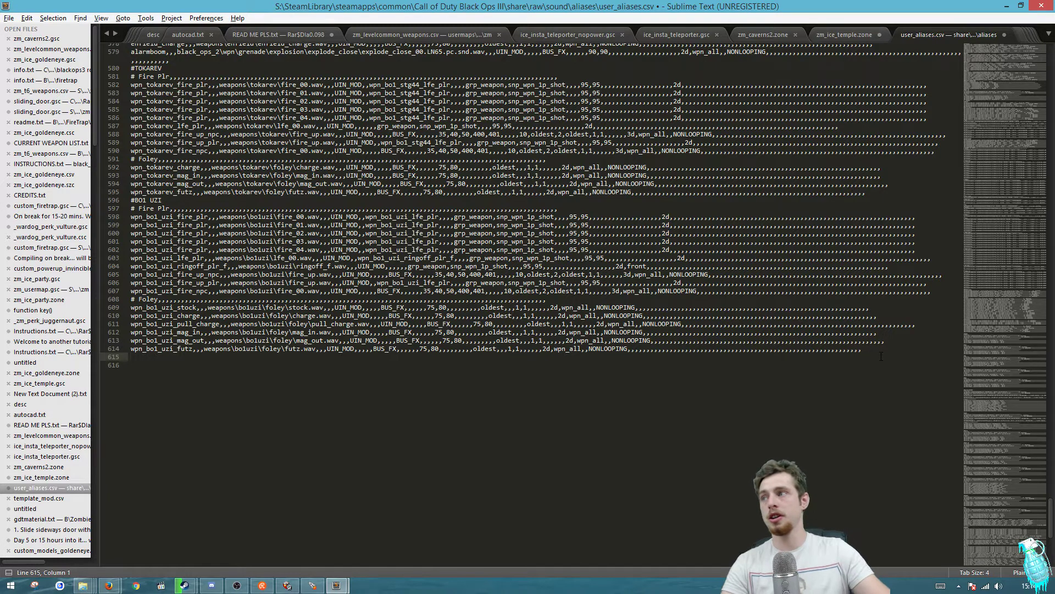
pyautogui.hotkey('ctrl', 'v')
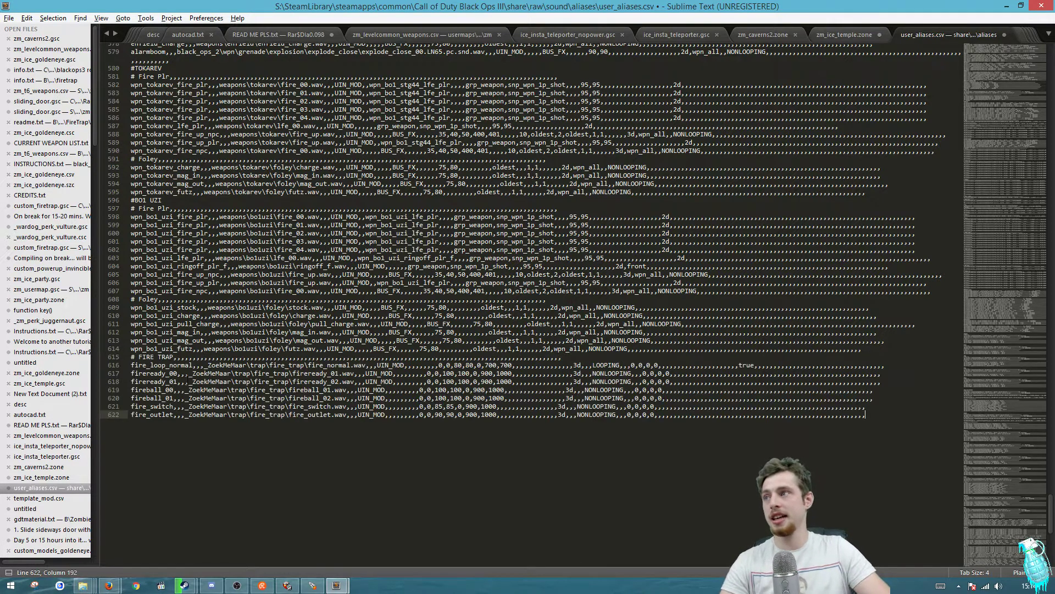
# Select the pasted fire trap aliases to check them, save user_aliases.csv, and minimize the text editor.
pyautogui.moveTo(434, 493); pyautogui.dragTo(100, 356)
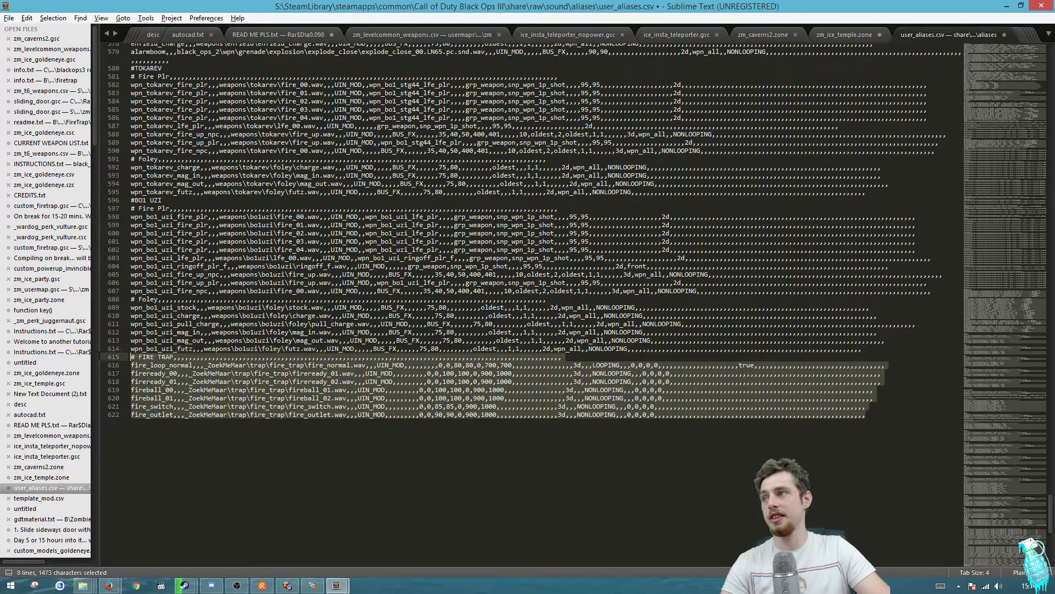
pyautogui.hotkey('ctrl', 'f')
pyautogui.write('fire tra')
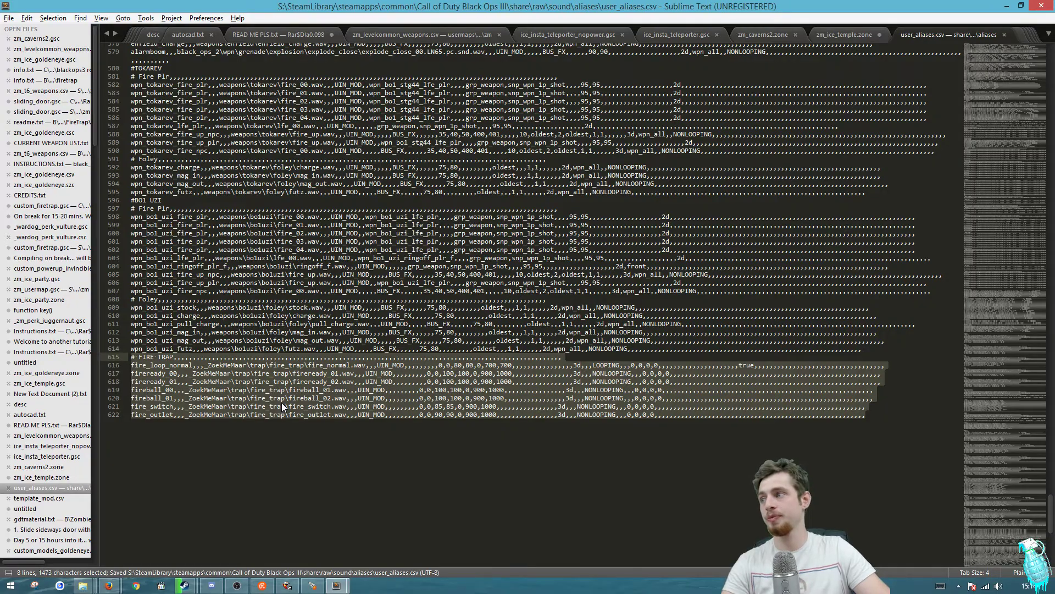
pyautogui.click(1010, 4)
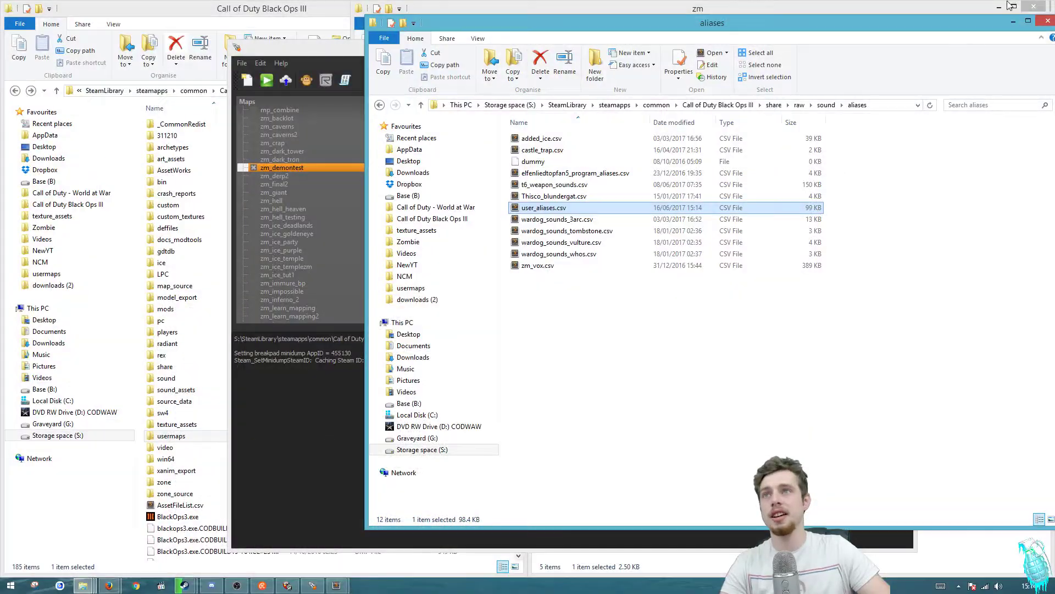
pyautogui.click(726, 429)
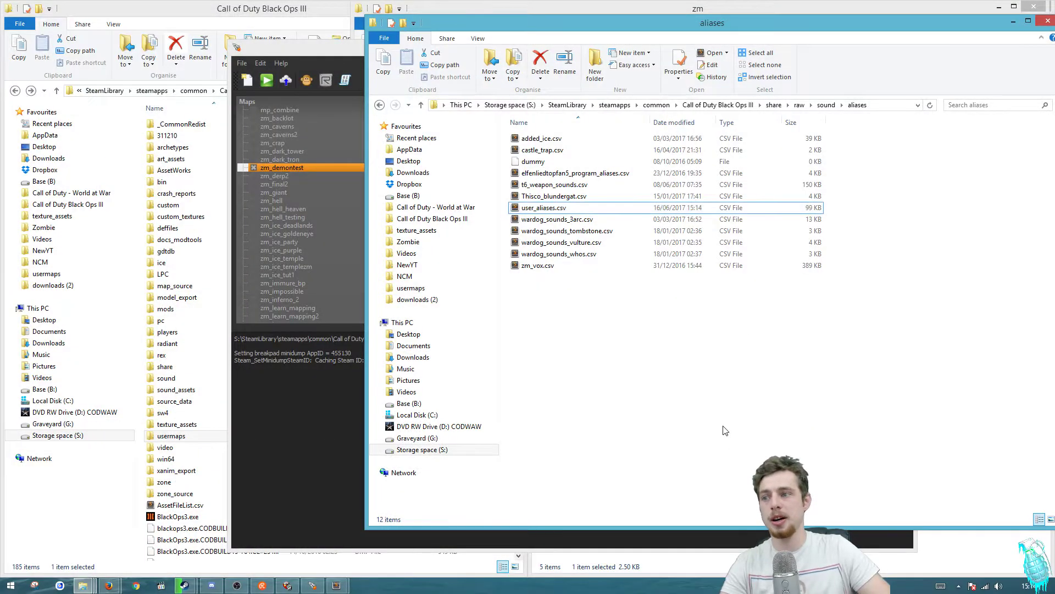
# Open the zm_demontest map in the Radiant level editor from the Mod Tools Launcher.
pyautogui.click(328, 498)
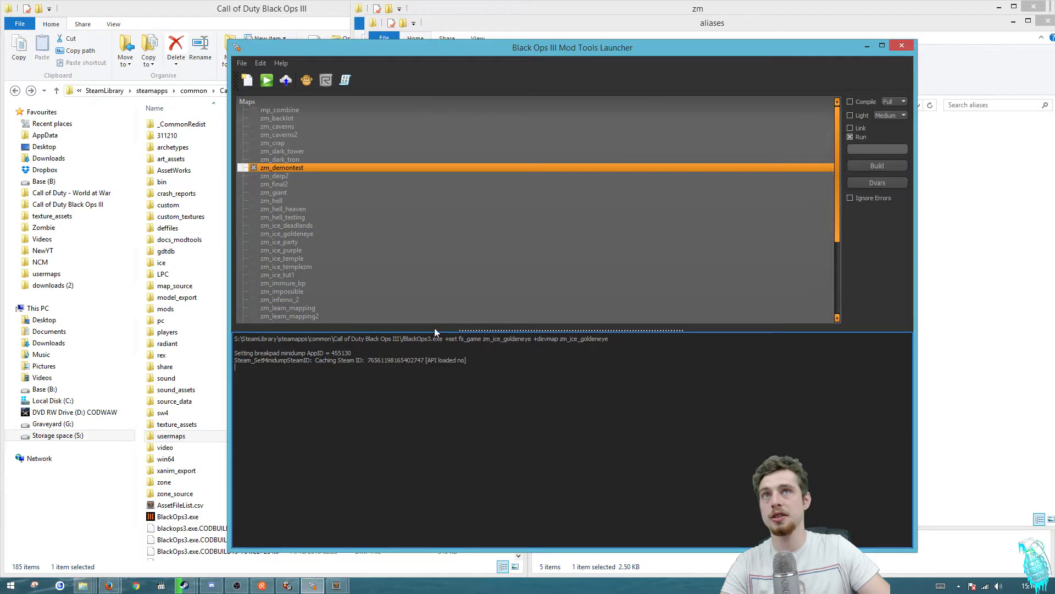
pyautogui.rightClick(286, 175)
pyautogui.click(356, 175)
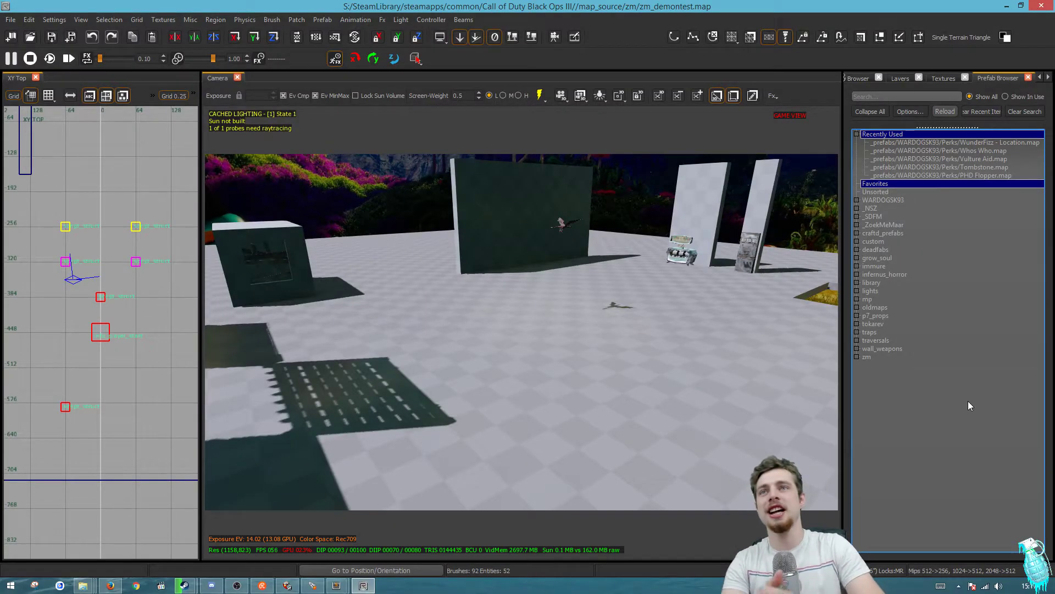
pyautogui.moveTo(516, 351); pyautogui.dragTo(616, 360, button='right')
pyautogui.moveTo(489, 335); pyautogui.dragTo(522, 354, button='right')
pyautogui.moveTo(550, 428)
pyautogui.mouseDown(button='right')
pyautogui.moveTo(517, 429)
pyautogui.moveTo(555, 430)
pyautogui.mouseUp(button='right')
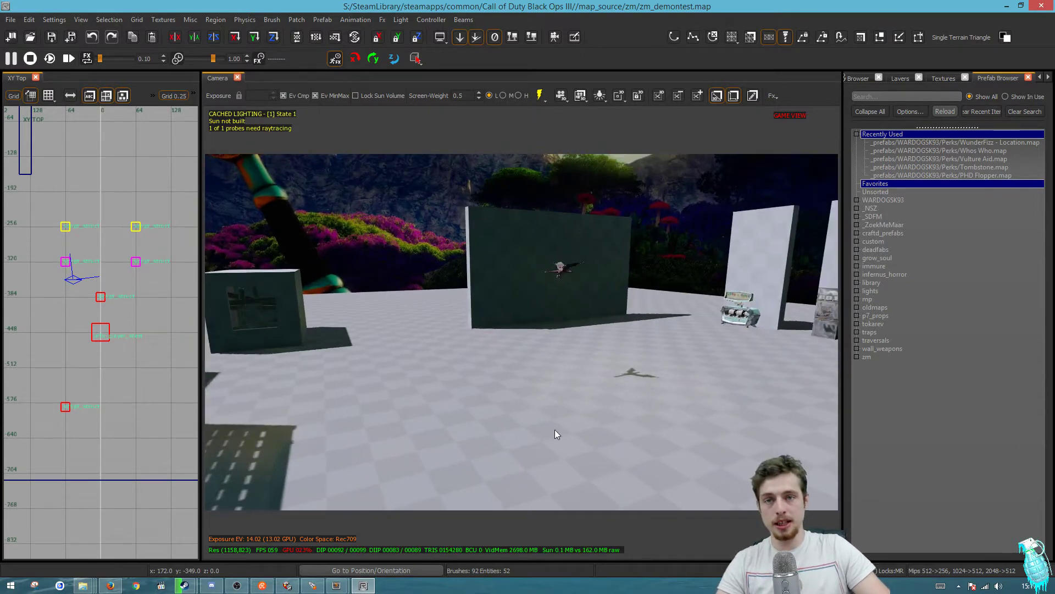
# Show the Prefab Browser in the level editor, widen it and reload its prefab list.
pyautogui.rightClick(645, 38)
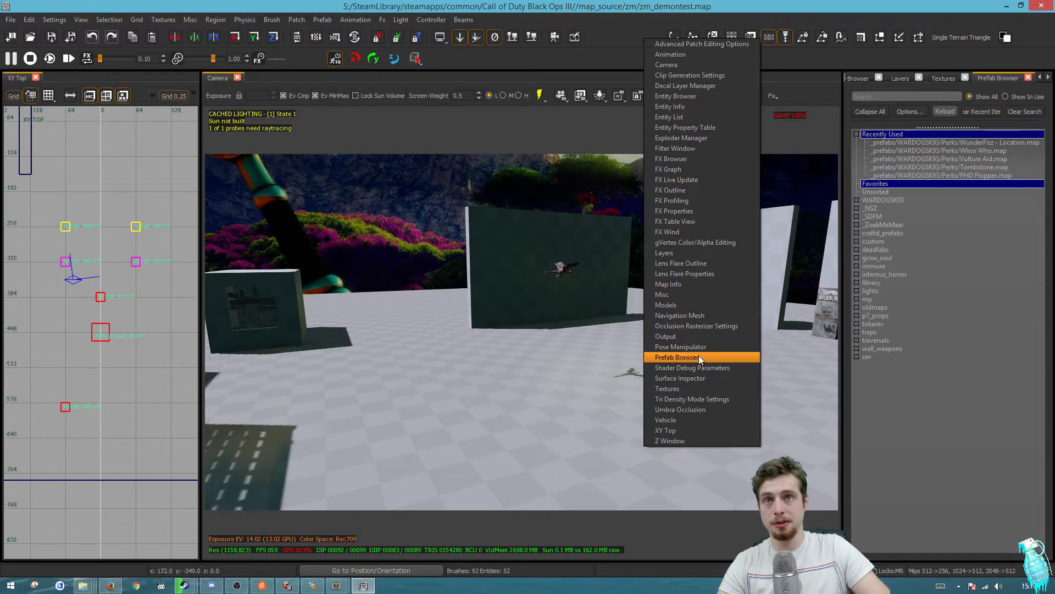
pyautogui.click(698, 356)
pyautogui.rightClick(632, 40)
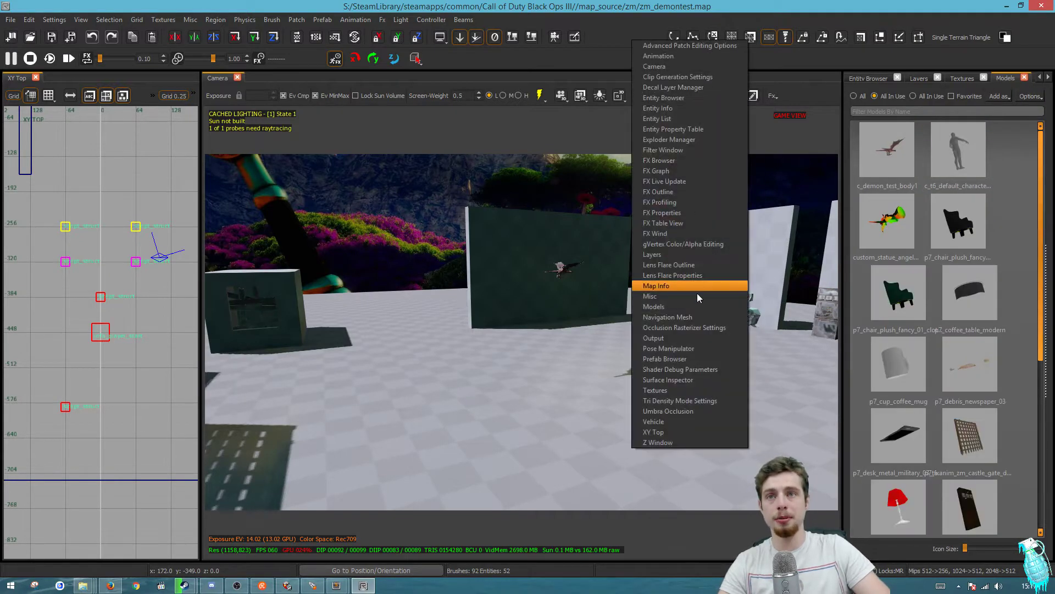
pyautogui.click(692, 357)
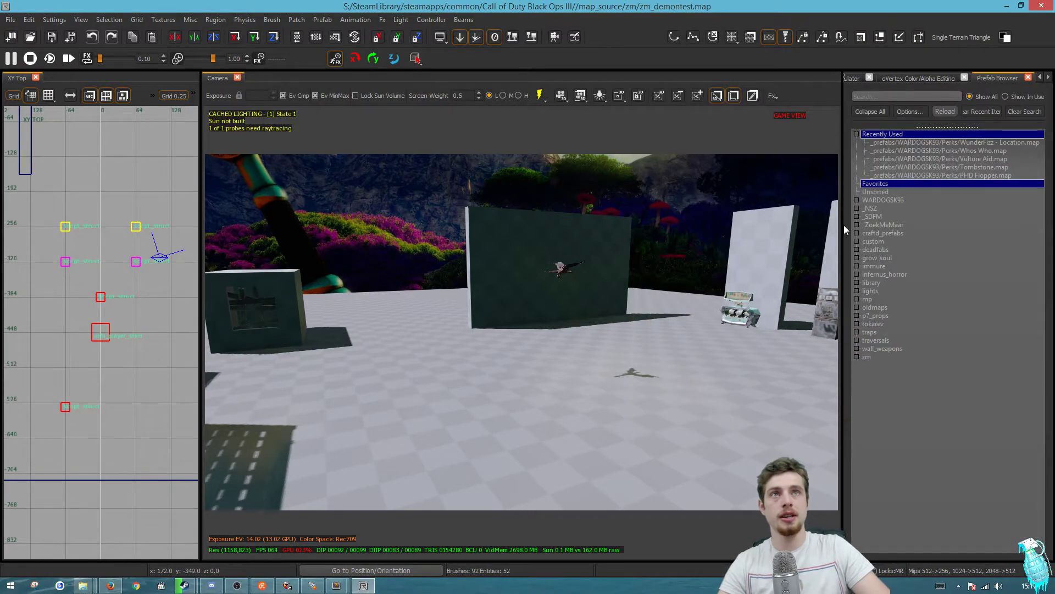
pyautogui.moveTo(845, 228); pyautogui.dragTo(758, 225)
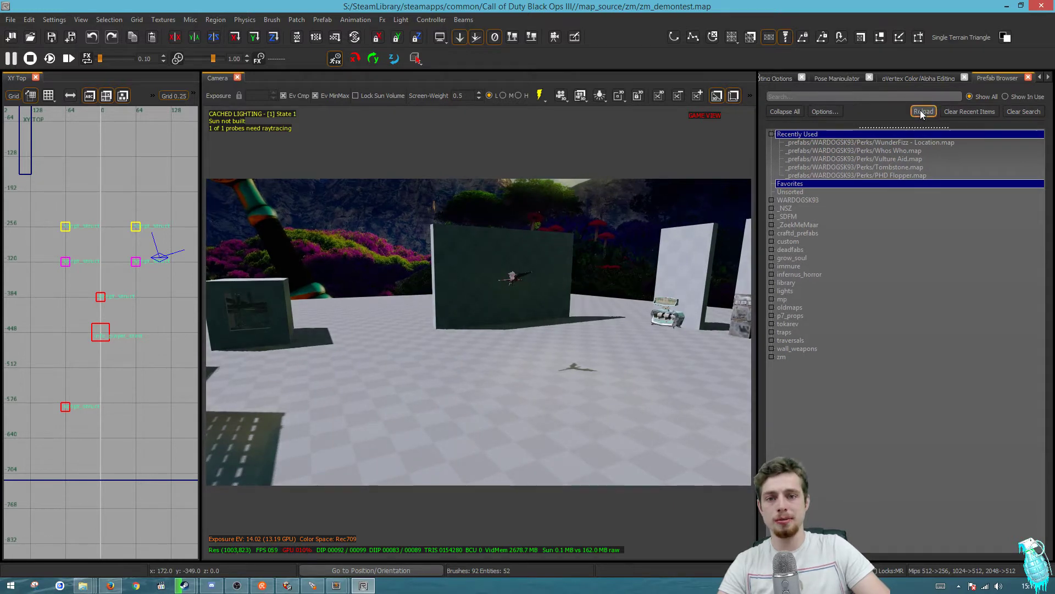
# Place the icegrenade_fire_trap.map prefab from the _ZoekMeMaar folder in an empty area of the map floor.
pyautogui.click(773, 224)
pyautogui.click(806, 233)
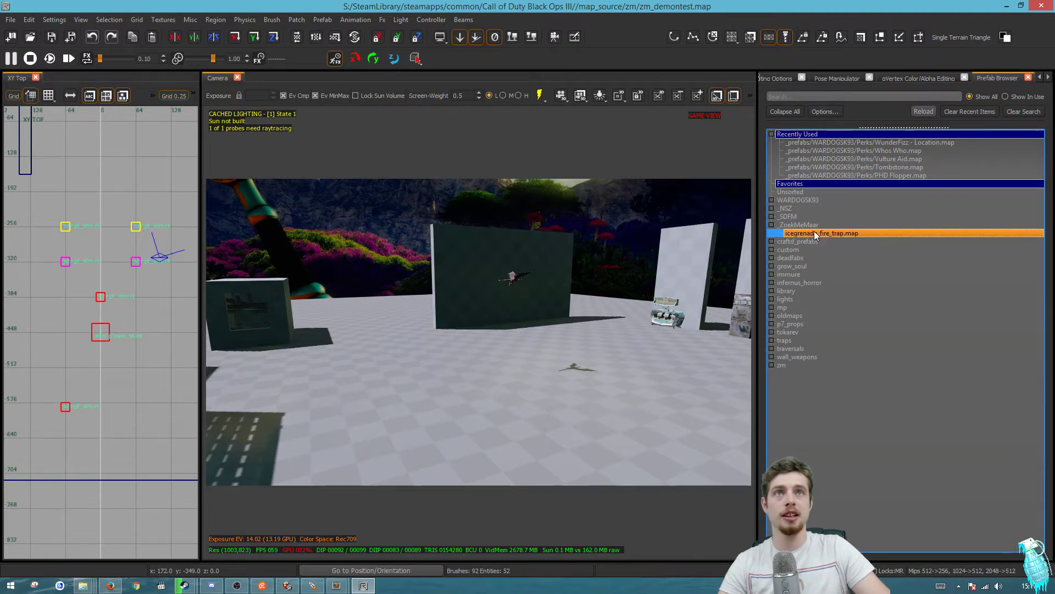
pyautogui.moveTo(798, 246); pyautogui.dragTo(575, 390)
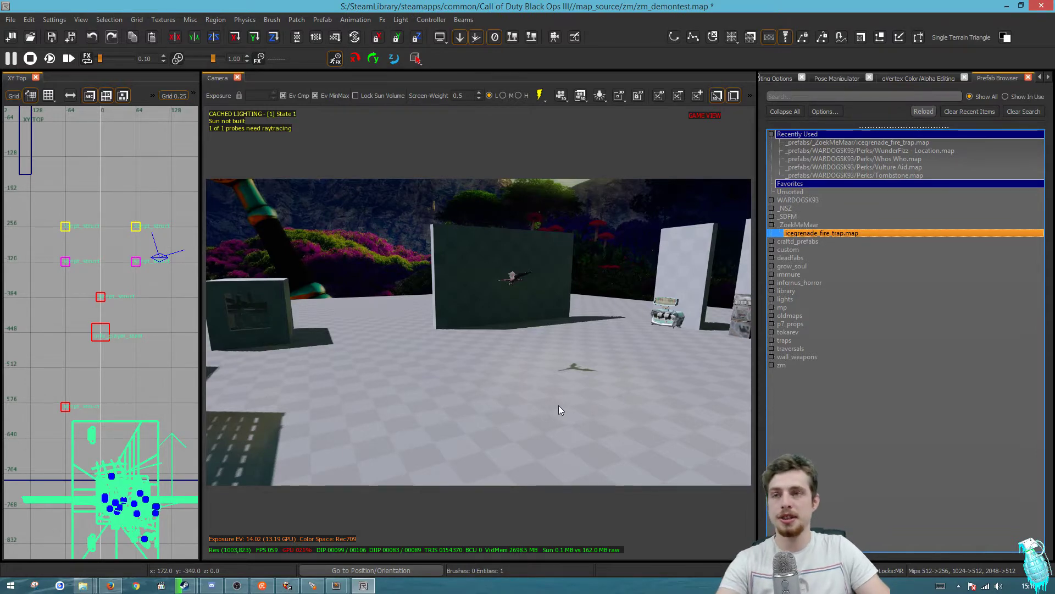
# Stamp the placed icegrenade_fire_trap prefab into the map.
pyautogui.press('f')
pyautogui.press('w')
pyautogui.moveTo(558, 405)
pyautogui.mouseDown(button='right')
pyautogui.moveTo(505, 367)
pyautogui.moveTo(594, 425)
pyautogui.moveTo(559, 404)
pyautogui.mouseUp(button='right')
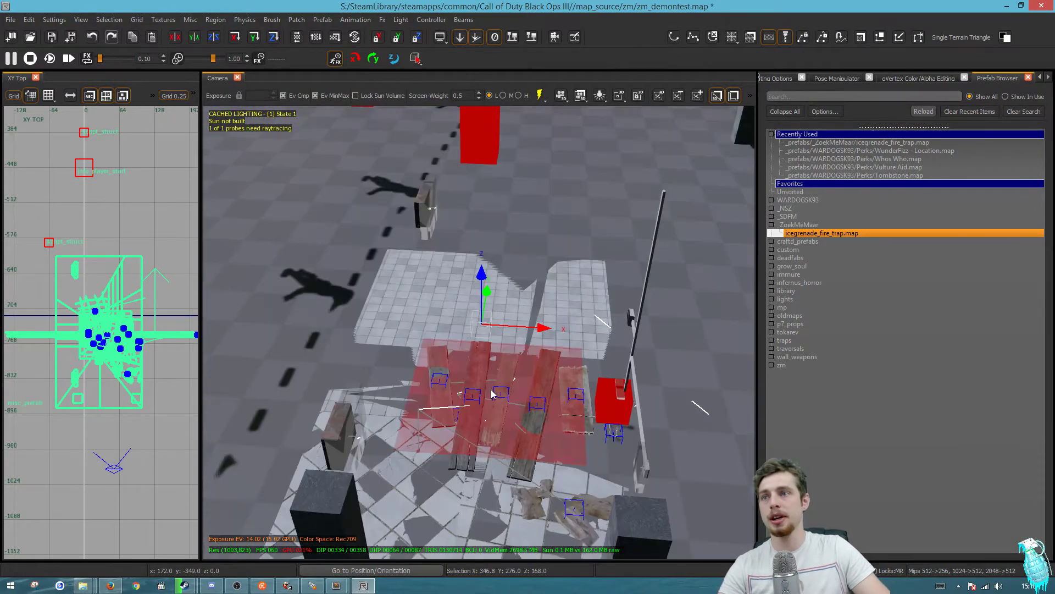
pyautogui.rightClick(498, 397)
pyautogui.moveTo(647, 435)
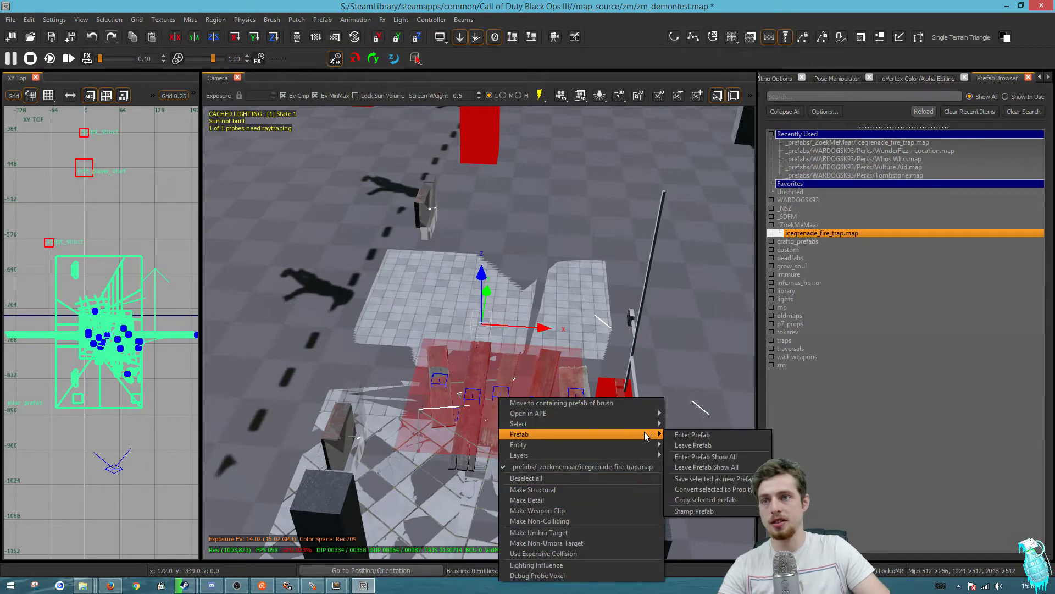
pyautogui.click(708, 512)
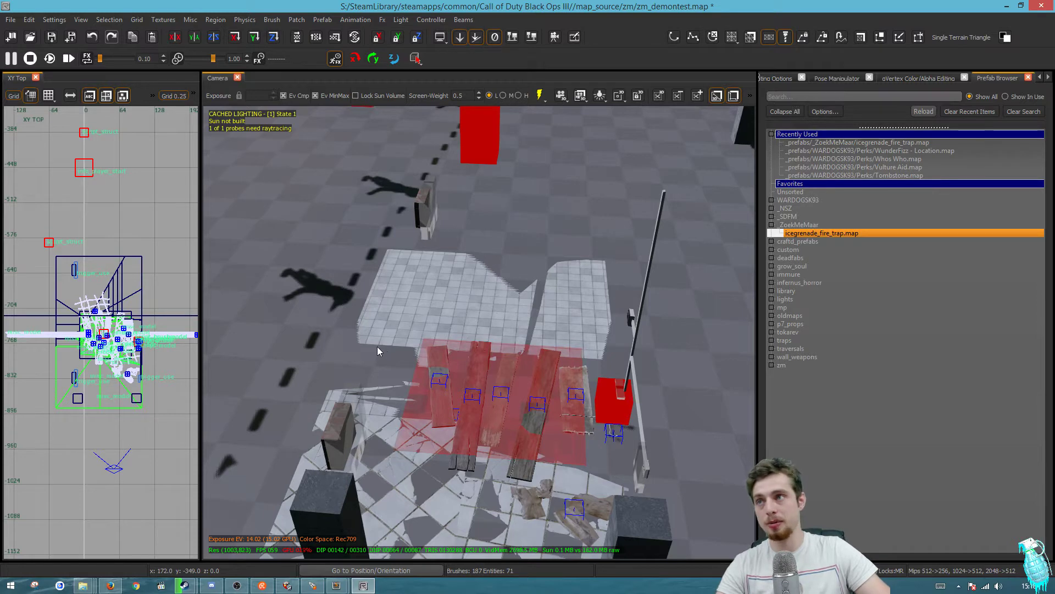
# Select the map's floor brush under the fire trap and split it across the trap's middle and along both long sides.
pyautogui.moveTo(430, 354)
pyautogui.mouseDown(button='right')
pyautogui.moveTo(445, 313)
pyautogui.moveTo(517, 236)
pyautogui.moveTo(494, 258)
pyautogui.moveTo(510, 249)
pyautogui.moveTo(484, 320)
pyautogui.mouseUp(button='right')
pyautogui.keyDown('shift'); pyautogui.click(681, 412); pyautogui.keyUp('shift')
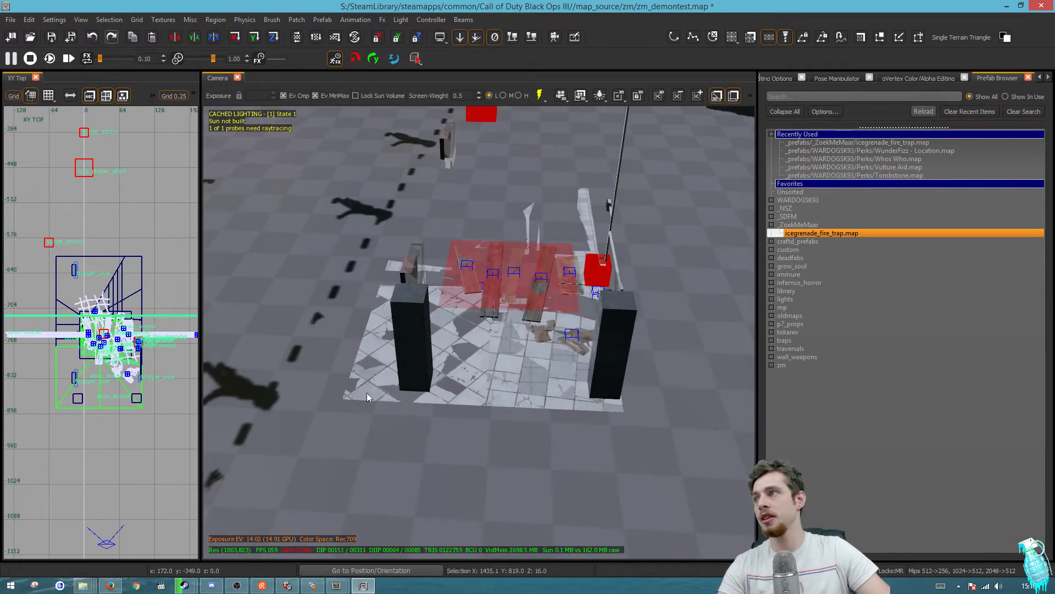
pyautogui.keyDown('shift'); pyautogui.click(655, 401); pyautogui.keyUp('shift')
pyautogui.keyDown('shift'); pyautogui.click(654, 402); pyautogui.keyUp('shift')
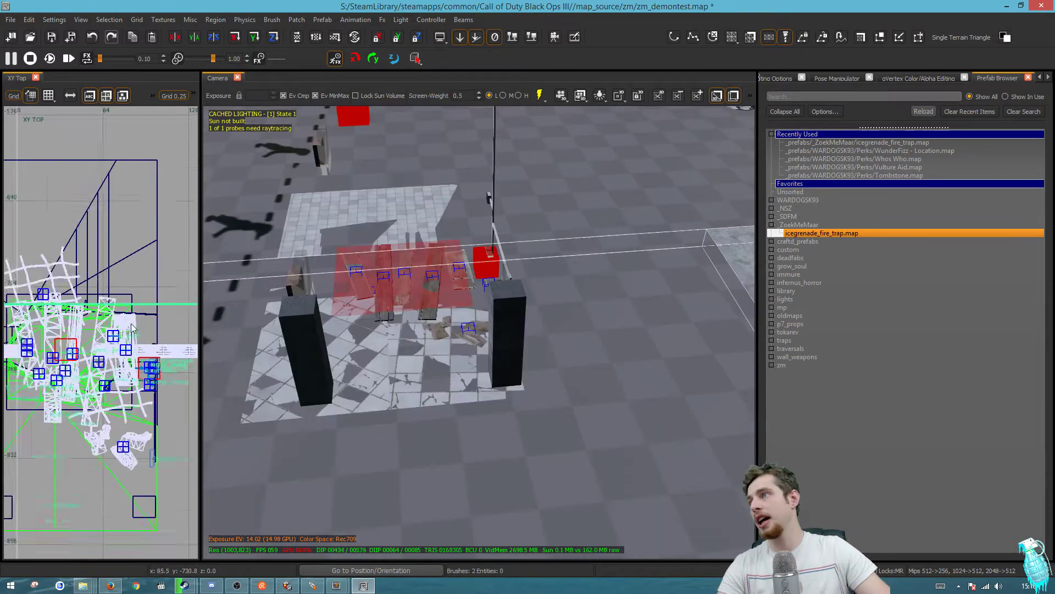
pyautogui.scroll(1, 154, 314)
pyautogui.scroll(5, 169, 291)
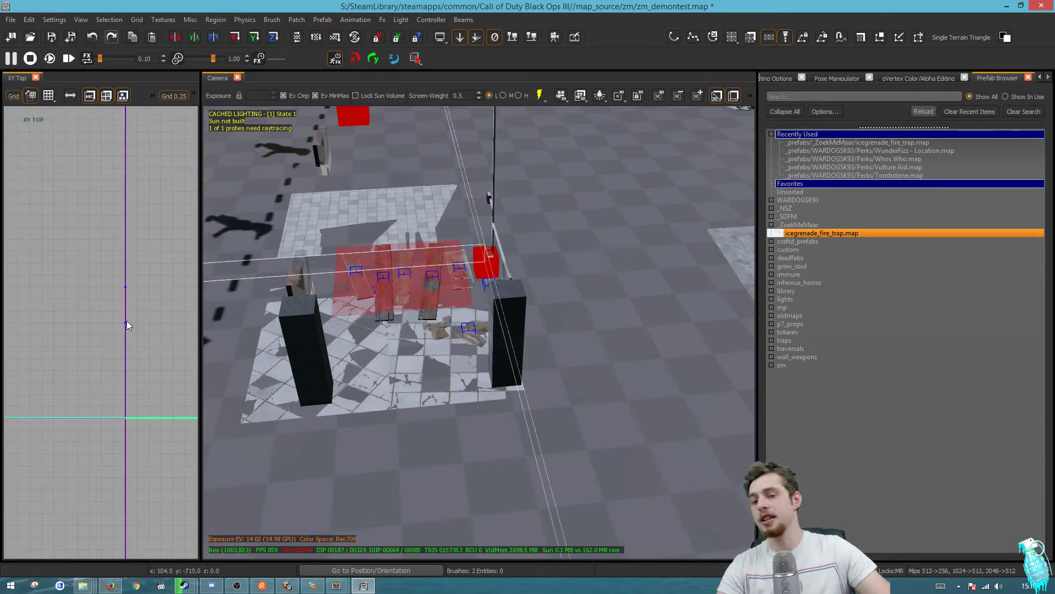
pyautogui.scroll(-5, 126, 321)
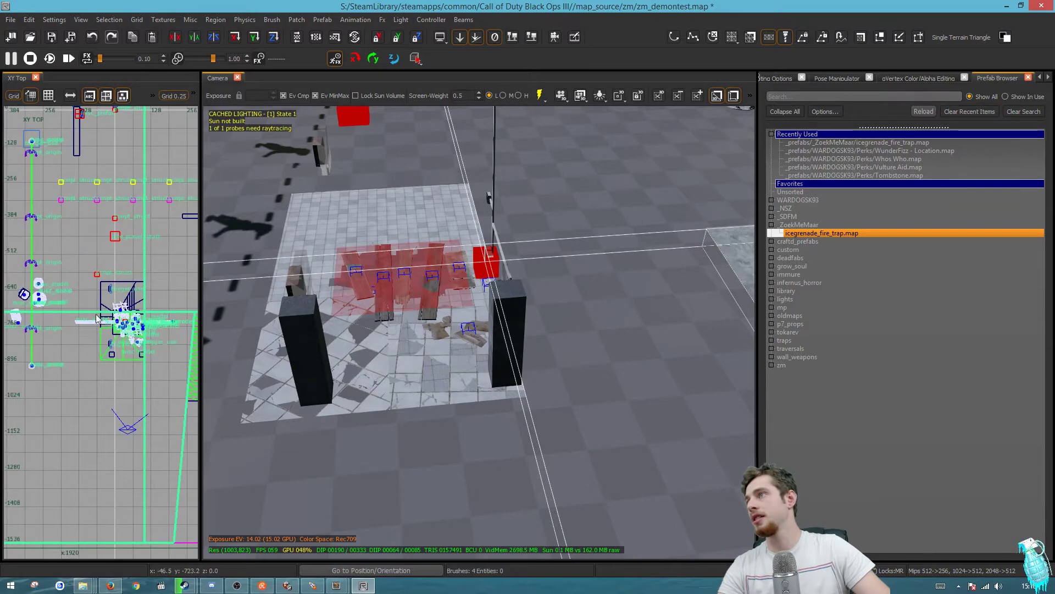
pyautogui.scroll(5, 102, 303)
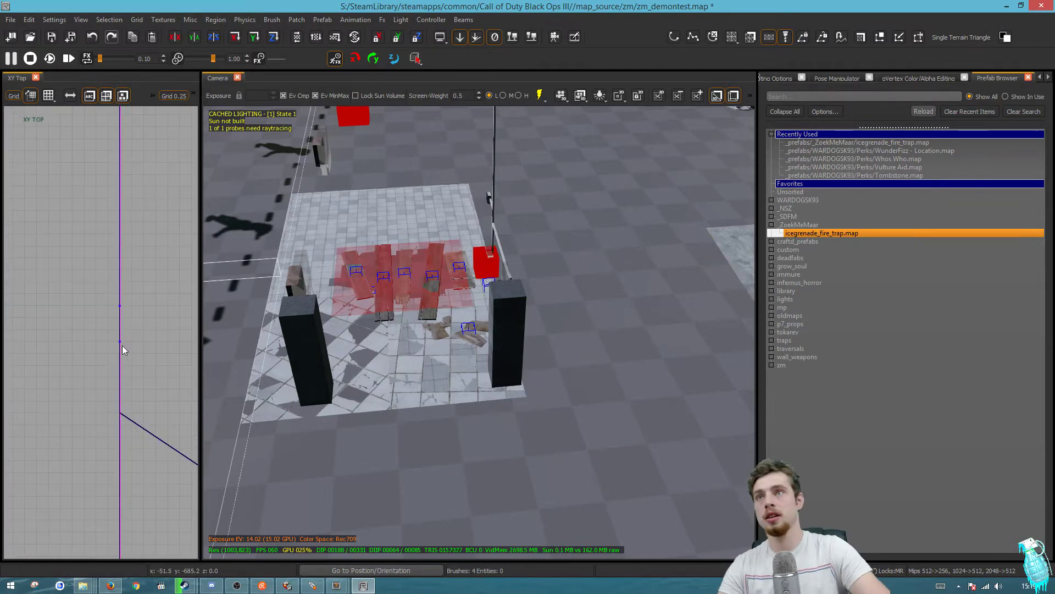
pyautogui.scroll(-5, 87, 335)
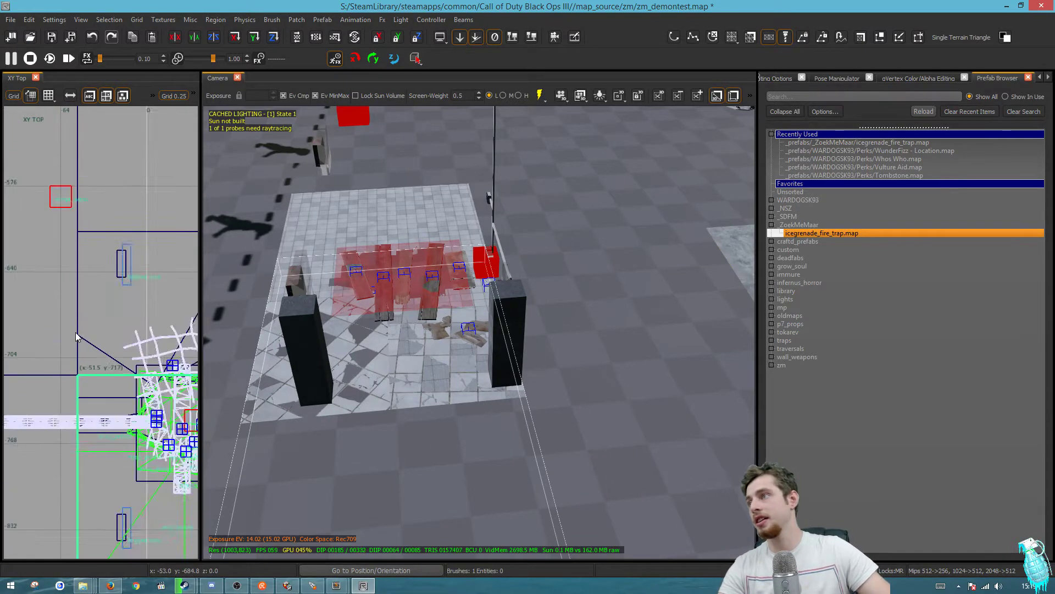
# Clip the floor pieces at the trap's two ends, remove the floor beneath the trap, and save the map.
pyautogui.scroll(5, 88, 415)
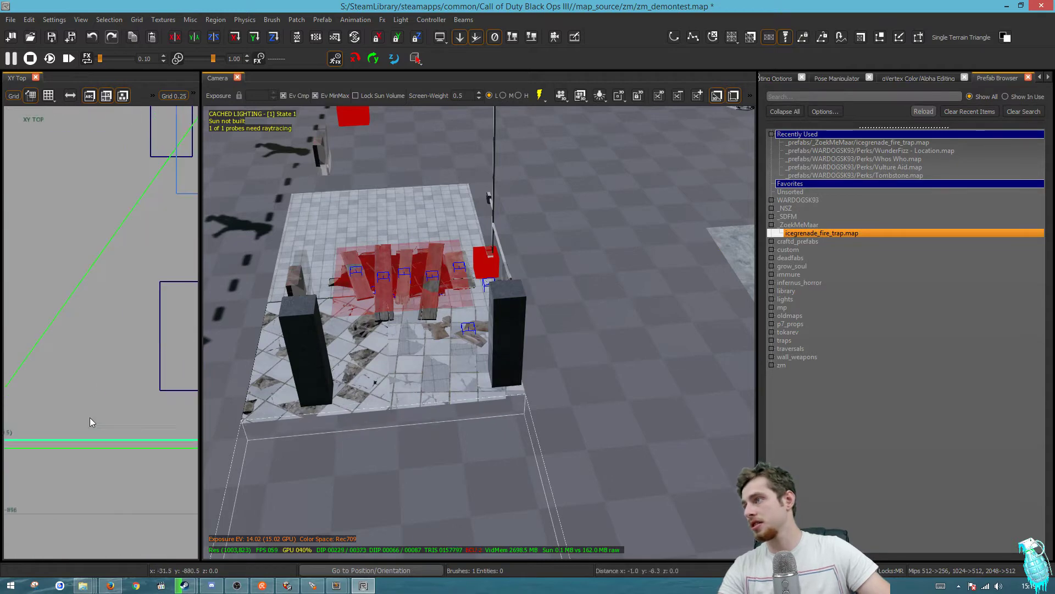
pyautogui.press('Escape')
pyautogui.scroll(-8, 112, 368)
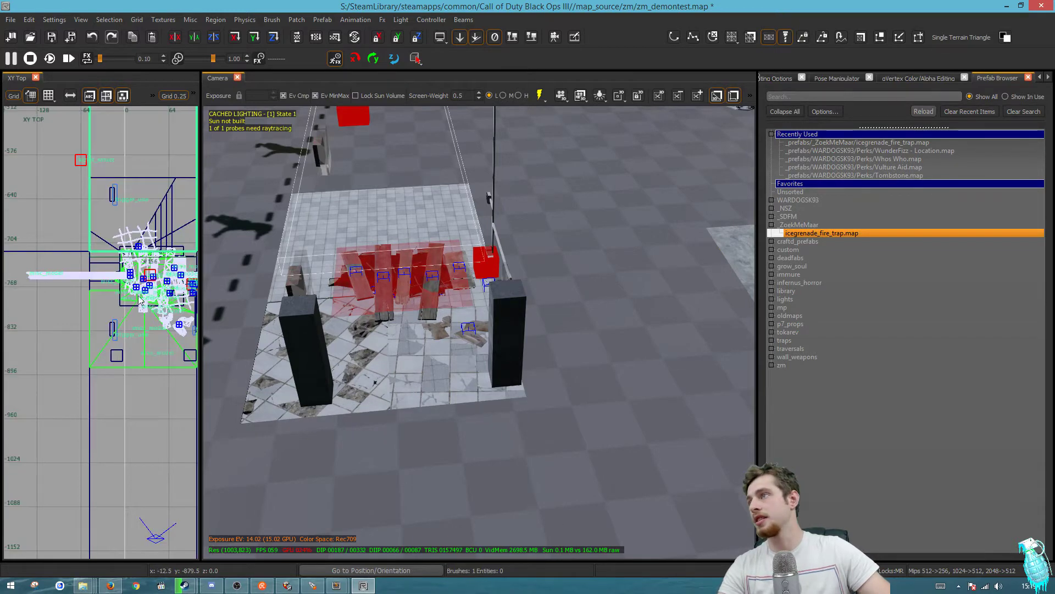
pyautogui.moveTo(138, 292); pyautogui.dragTo(141, 205)
pyautogui.scroll(4, 103, 180)
pyautogui.scroll(3, 102, 176)
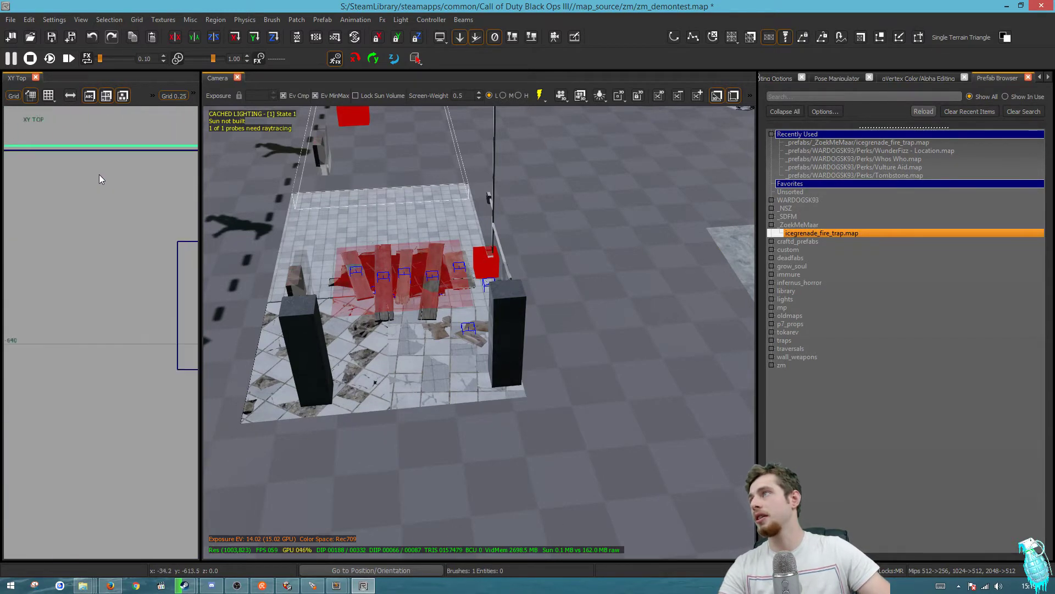
pyautogui.moveTo(100, 178); pyautogui.dragTo(103, 180)
pyautogui.moveTo(103, 180); pyautogui.dragTo(195, 274, button='right')
pyautogui.scroll(6, 97, 242)
pyautogui.moveTo(127, 286); pyautogui.dragTo(126, 280)
pyautogui.press('Escape')
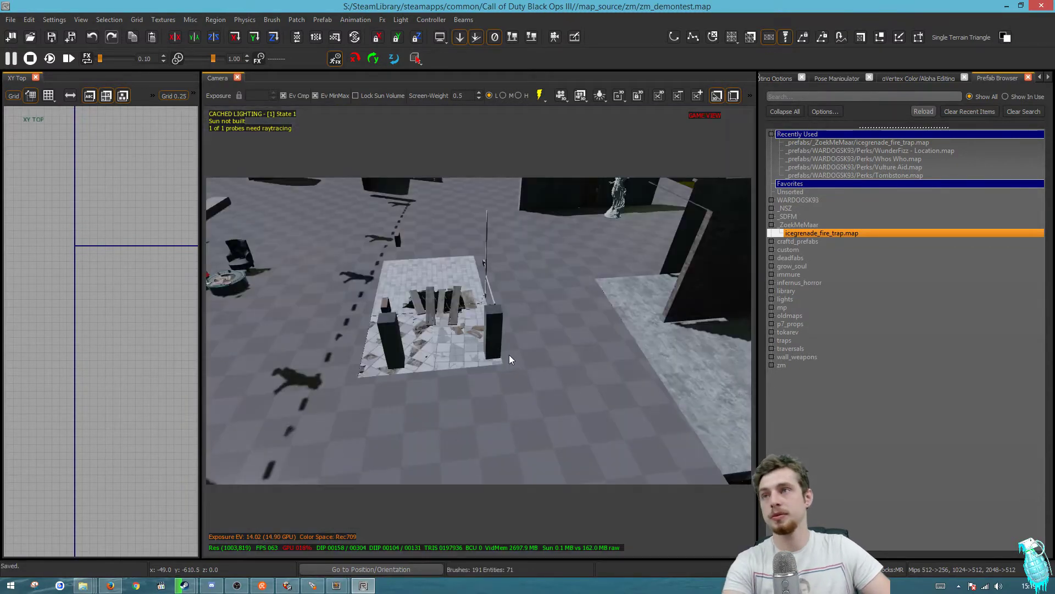
# Examine the stamped fire trap from several angles, with and without the game view.
pyautogui.moveTo(509, 355)
pyautogui.mouseDown(button='right')
pyautogui.moveTo(484, 351)
pyautogui.moveTo(484, 319)
pyautogui.moveTo(484, 374)
pyautogui.moveTo(440, 368)
pyautogui.moveTo(418, 379)
pyautogui.moveTo(509, 355)
pyautogui.moveTo(536, 427)
pyautogui.moveTo(525, 403)
pyautogui.mouseUp(button='right')
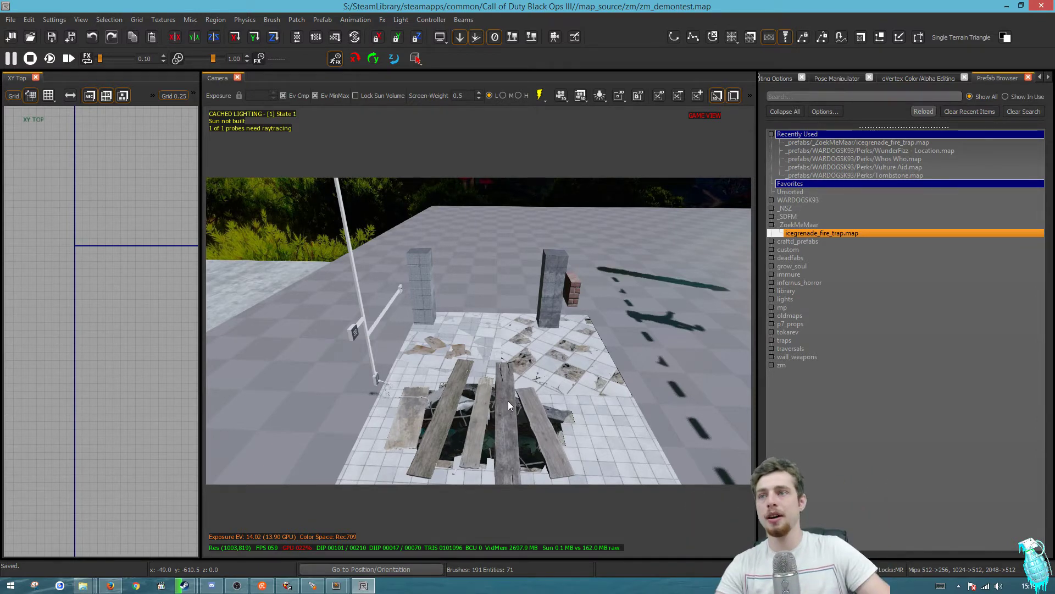
pyautogui.moveTo(510, 401)
pyautogui.mouseDown(button='right')
pyautogui.moveTo(510, 456)
pyautogui.moveTo(511, 407)
pyautogui.mouseUp(button='right')
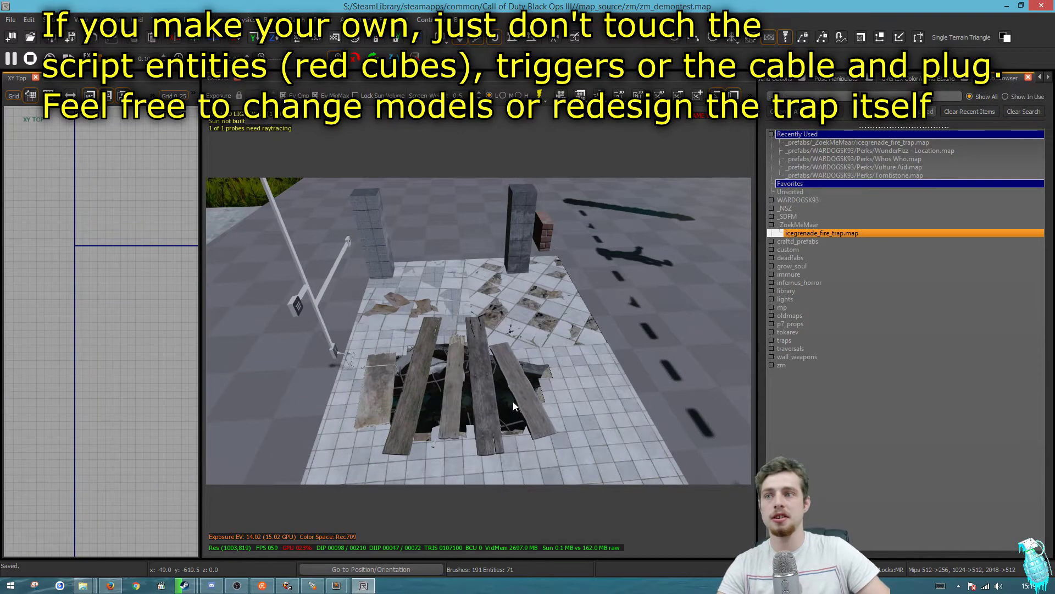
pyautogui.moveTo(501, 397); pyautogui.dragTo(501, 397, button='right')
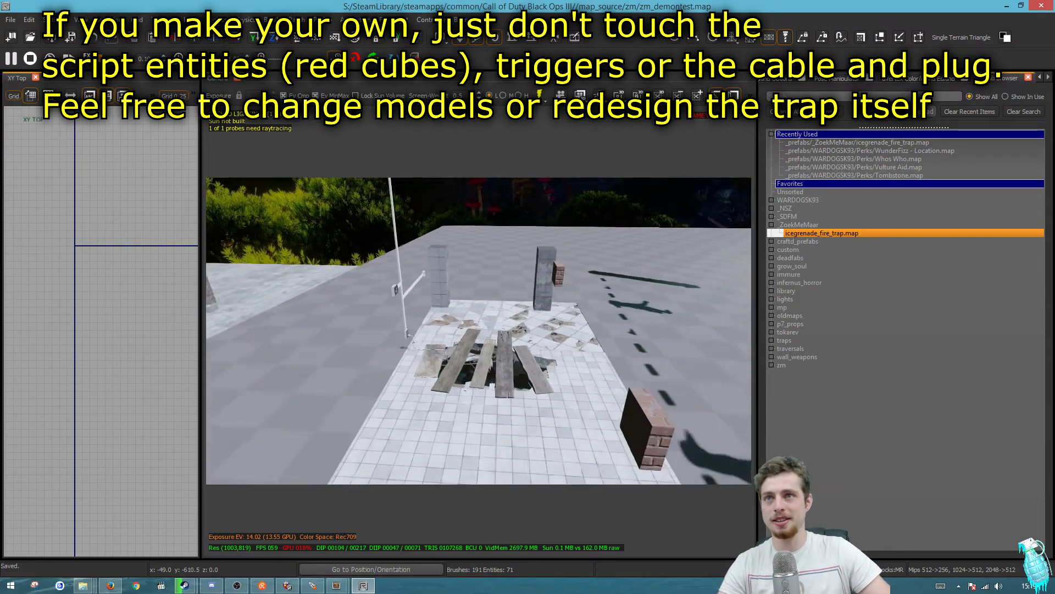
pyautogui.click(502, 403)
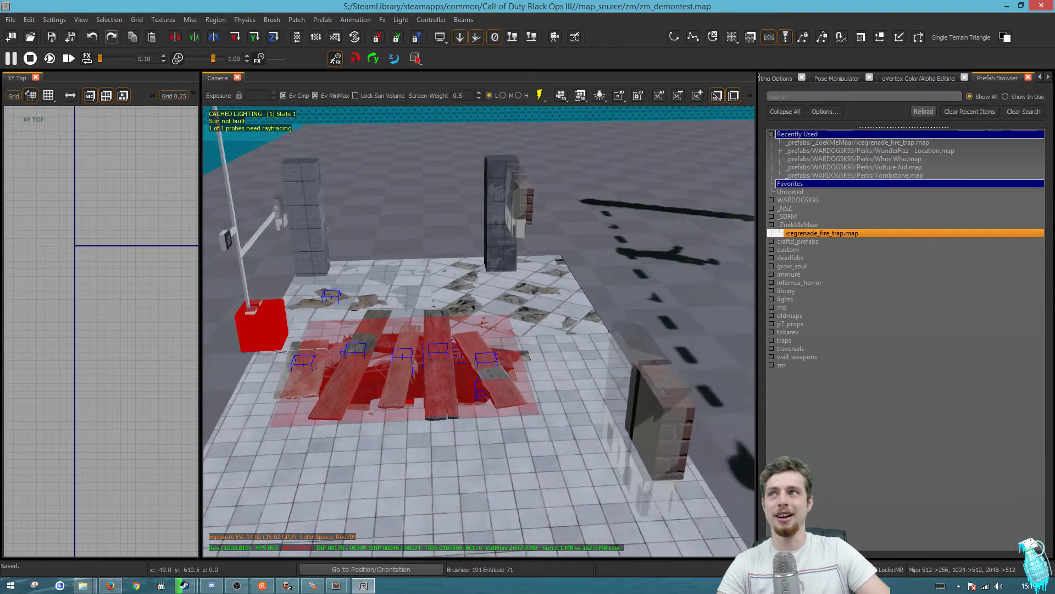
pyautogui.moveTo(519, 386); pyautogui.dragTo(519, 386, button='right')
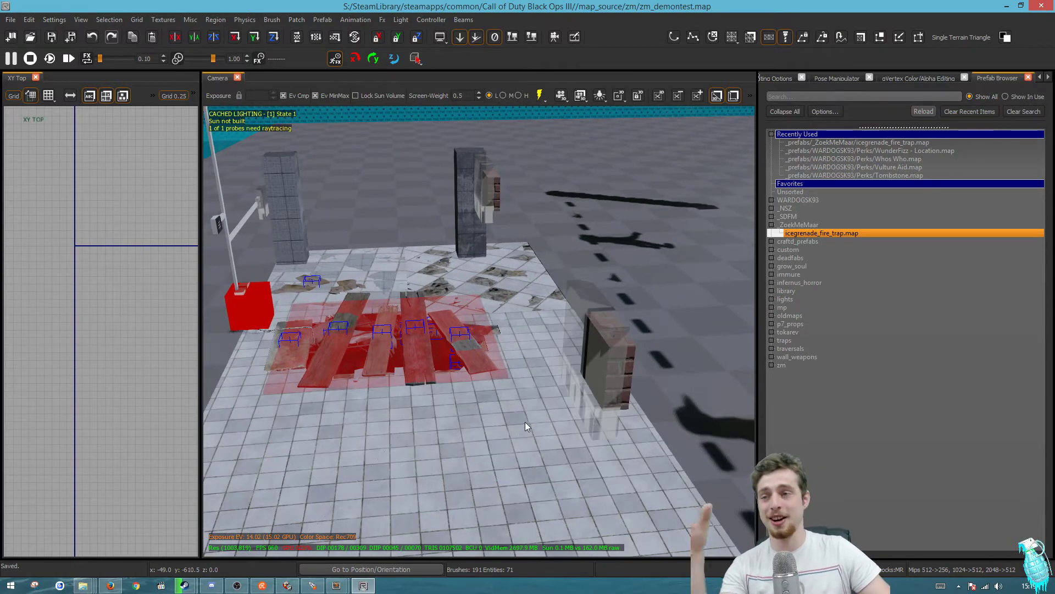
pyautogui.moveTo(525, 421); pyautogui.dragTo(539, 420, button='right')
pyautogui.press('g')
# Save the map, switch to the Mod Tools Launcher, and enable Link and Light for building zm_demontest.
pyautogui.hotkey('ctrl', 's')
pyautogui.click(313, 585)
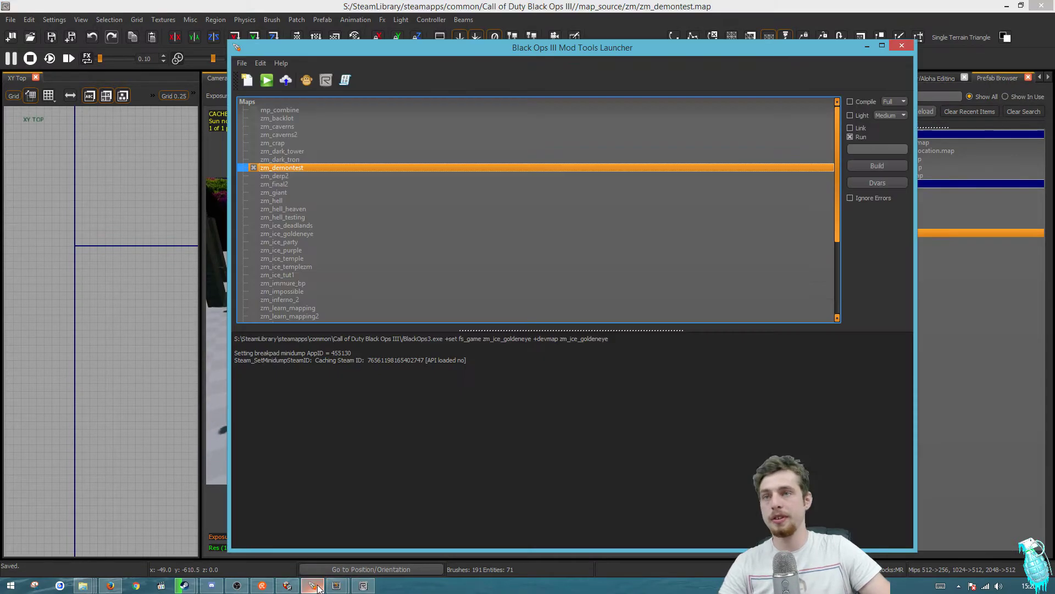
pyautogui.click(852, 126)
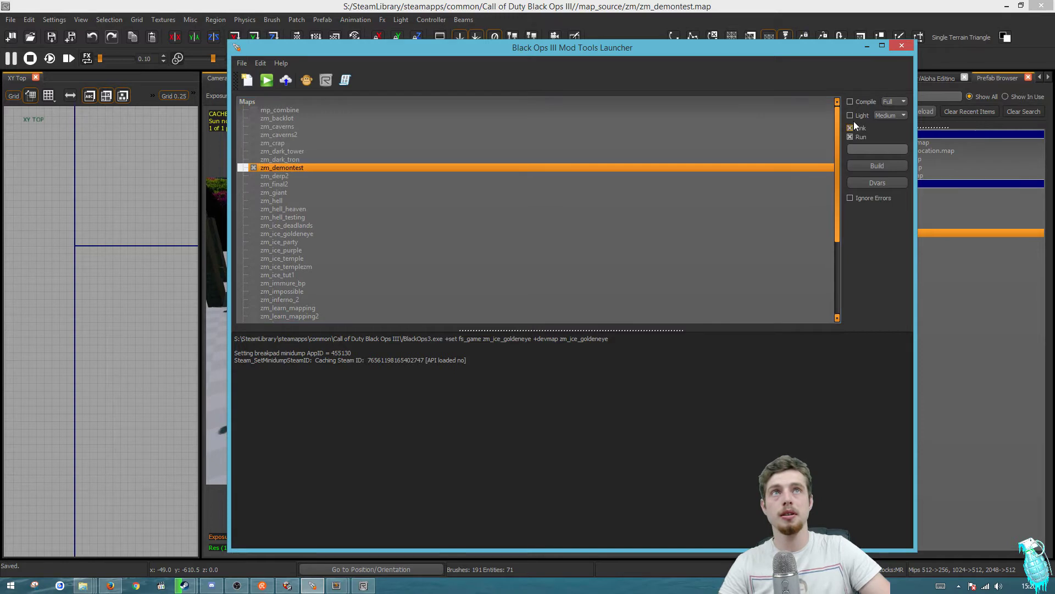
pyautogui.click(853, 116)
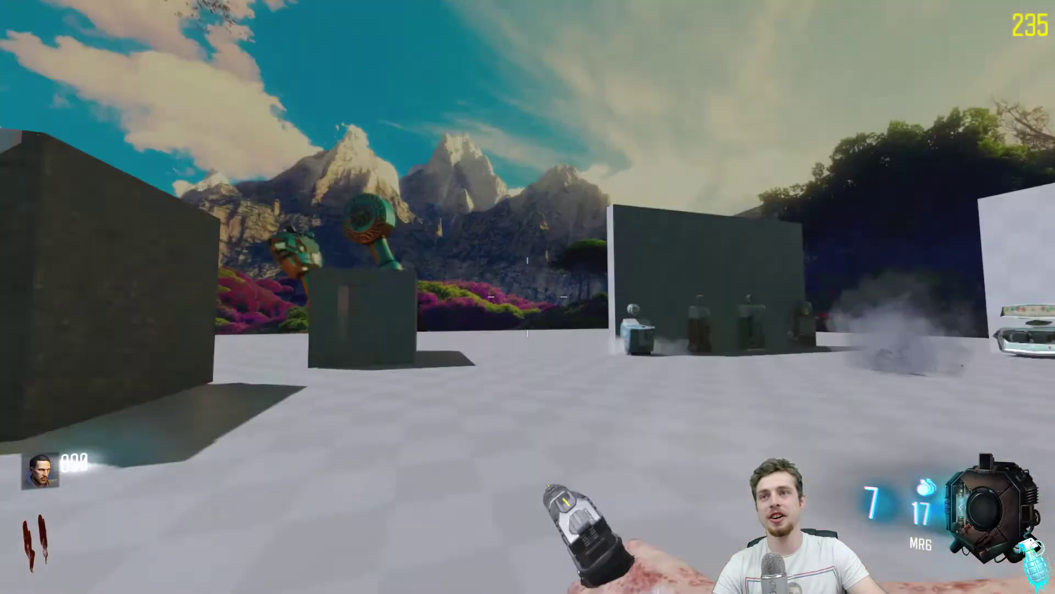
pyautogui.press('w')
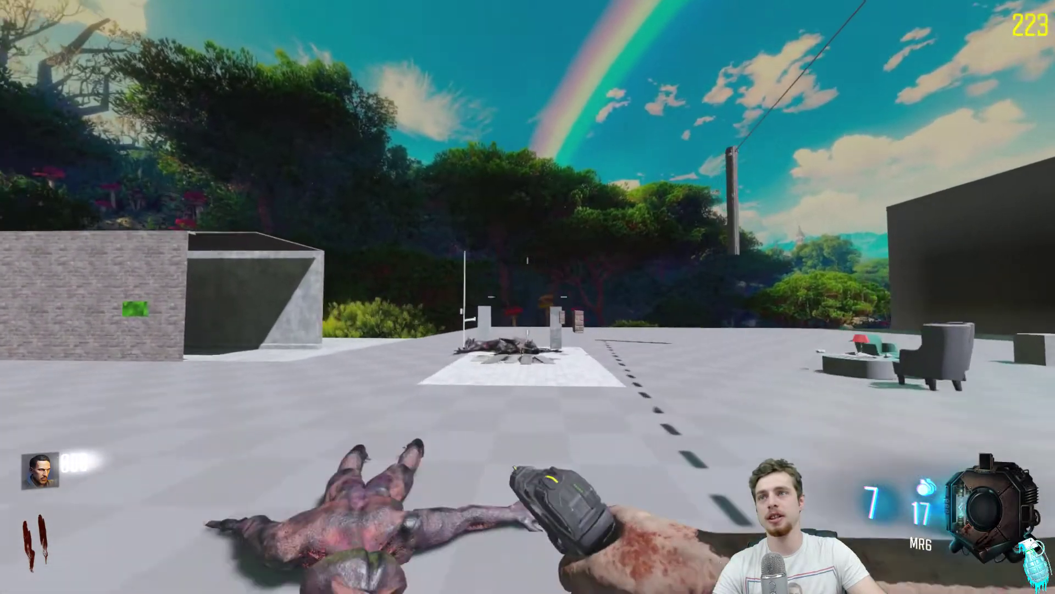
pyautogui.press('w')
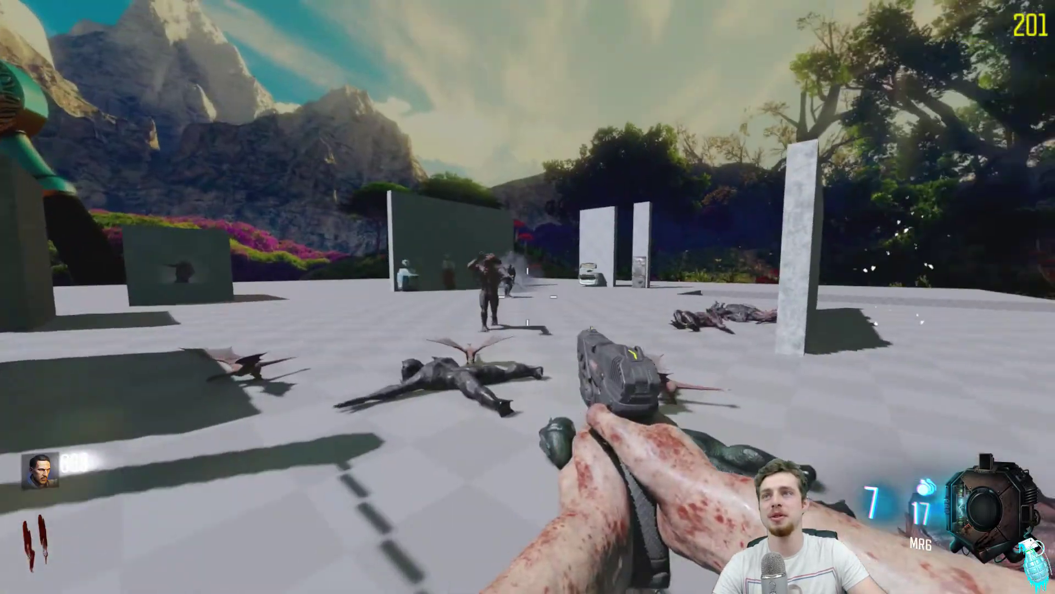
pyautogui.rightClick(528, 297)
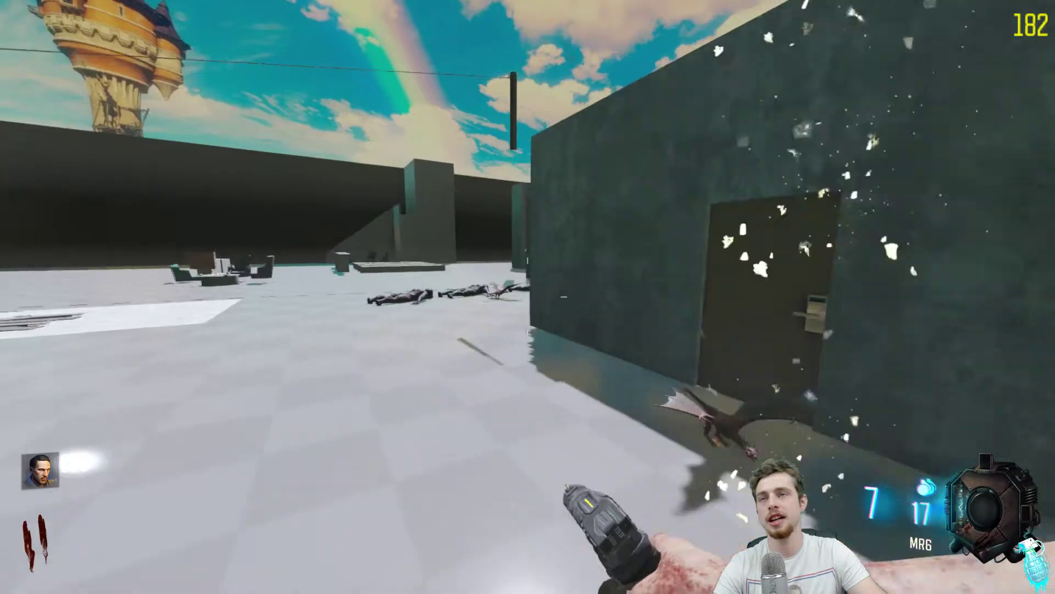
pyautogui.press('w')
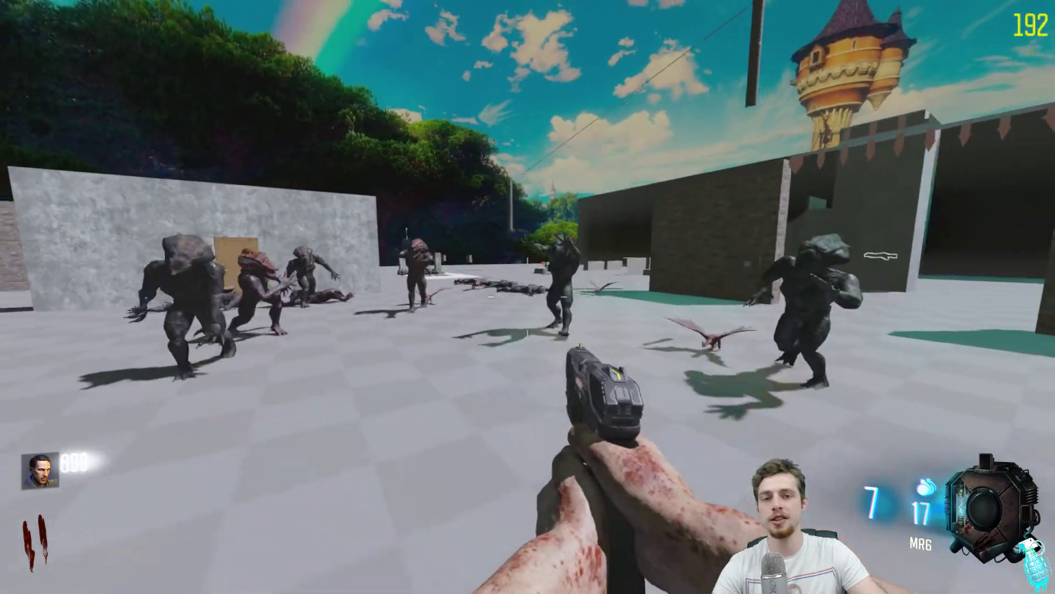
pyautogui.hotkey('shift', 'w')
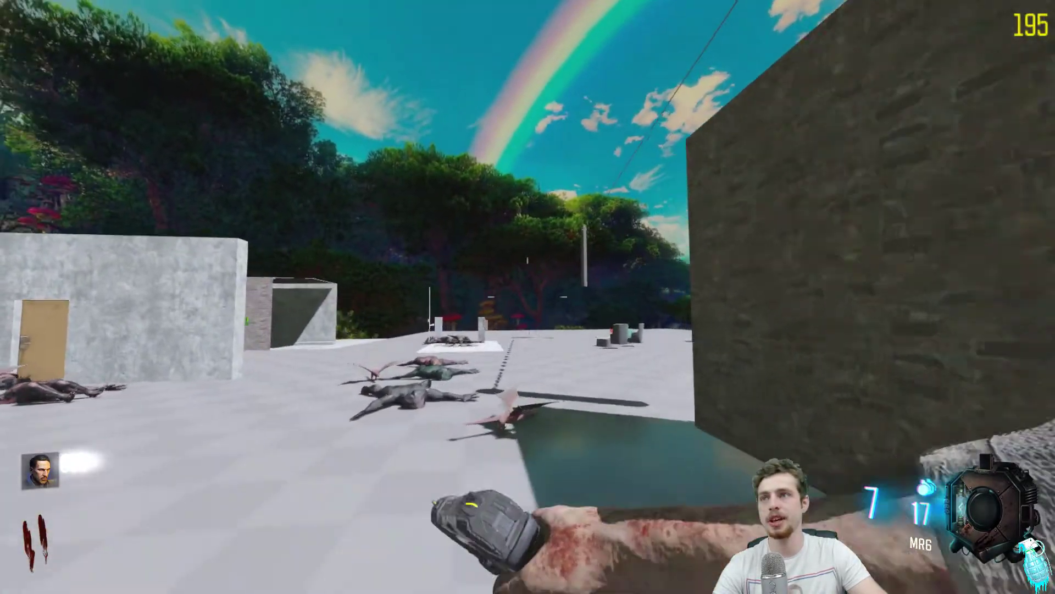
pyautogui.press('w')
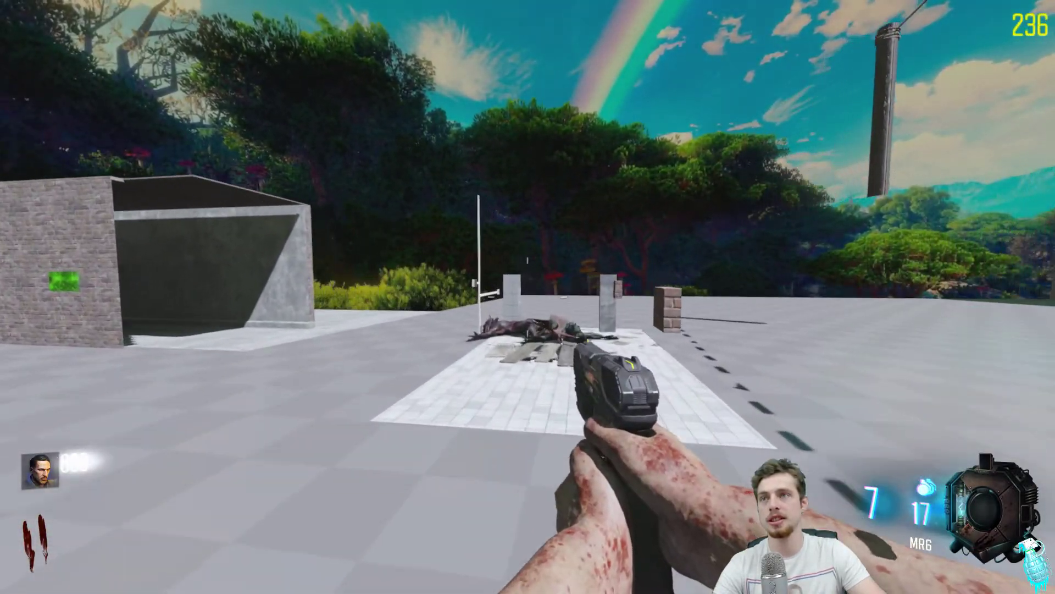
pyautogui.press('shift')
pyautogui.press('w')
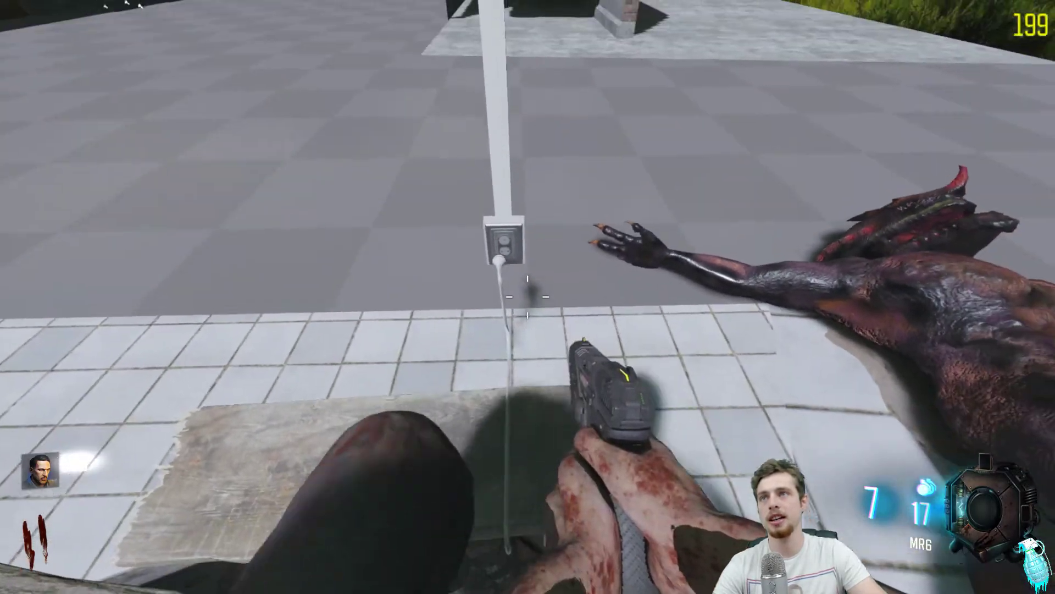
pyautogui.rightClick(527, 297)
pyautogui.press('s')
pyautogui.press('w')
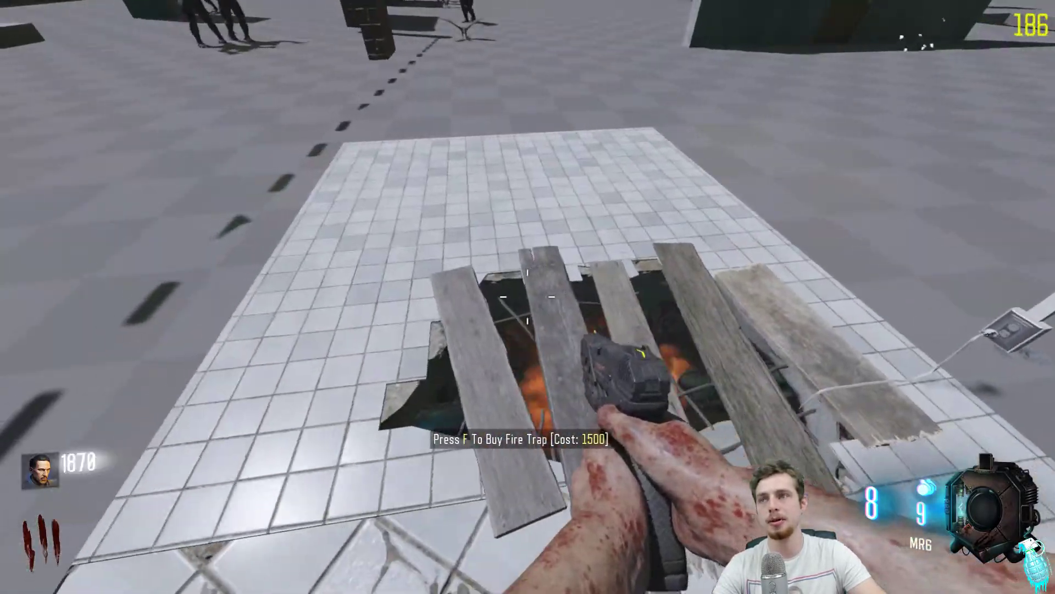
# Reload the pistol and move around the fire trap to draw the approaching zombies across its boards.
pyautogui.press('r')
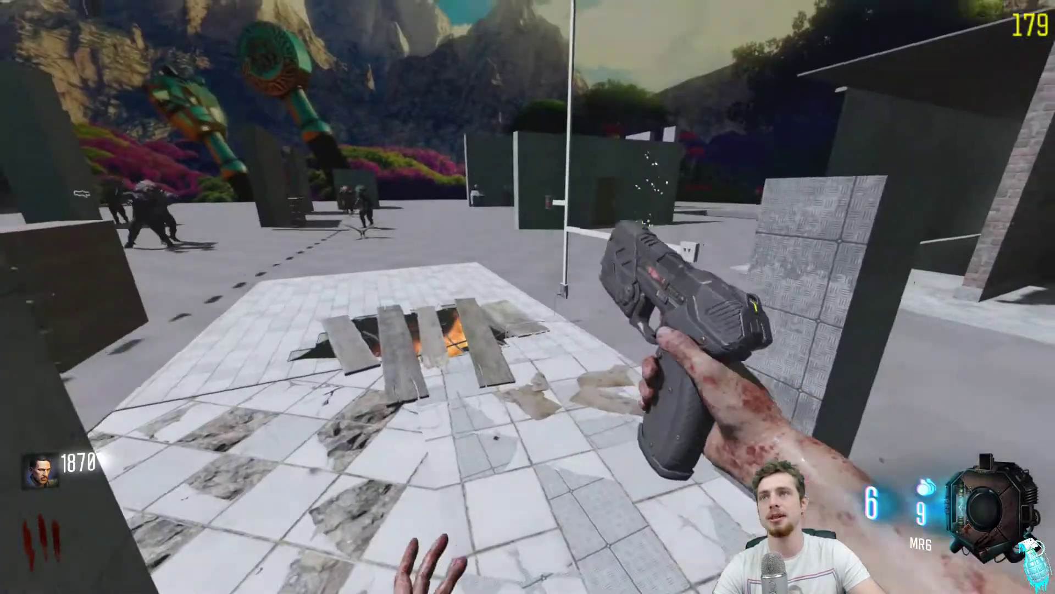
pyautogui.press('s')
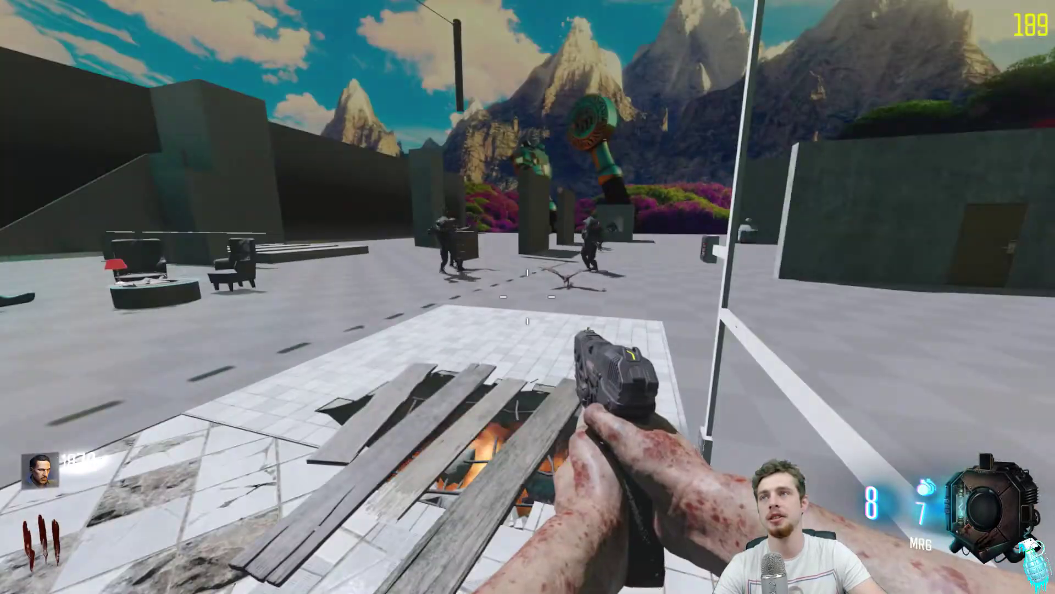
pyautogui.press('w')
pyautogui.press('s')
pyautogui.press('s')
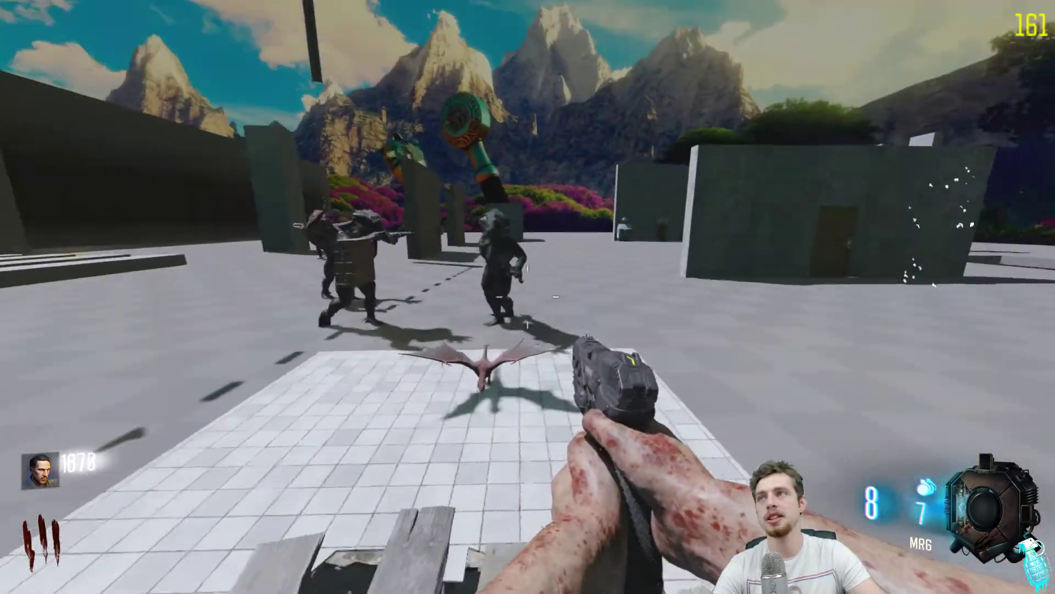
# Buy the fire trap for 1500 points as the zombies cross it and observe its flames and kills.
pyautogui.press('f')
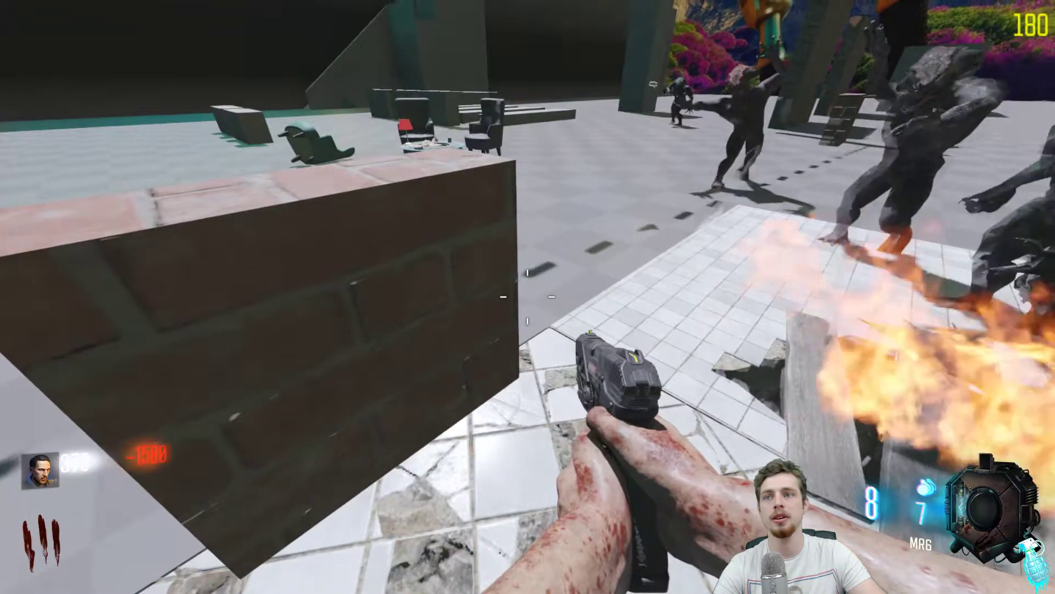
pyautogui.press('w')
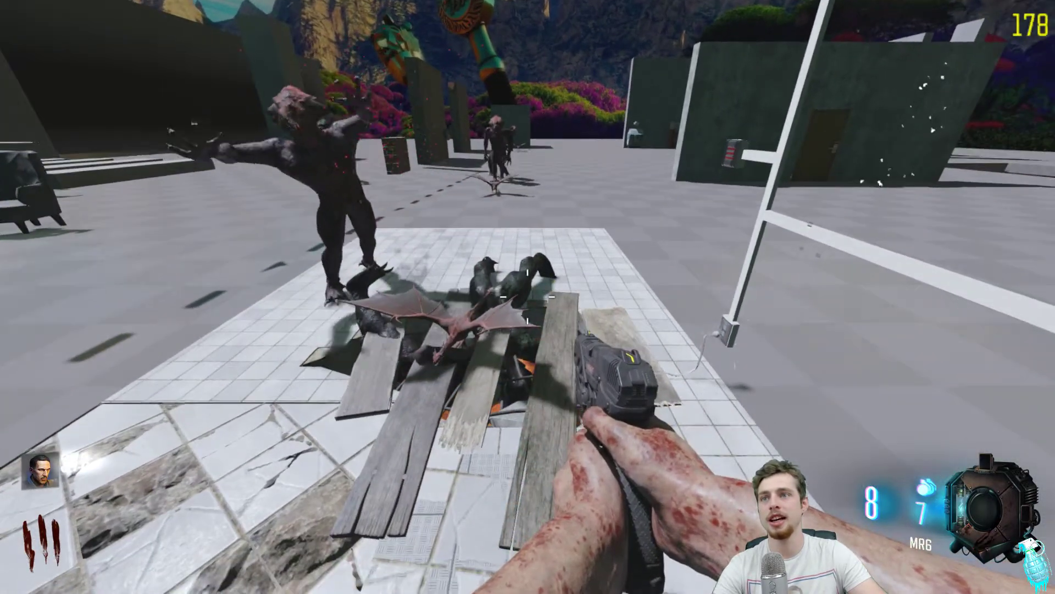
pyautogui.press('s')
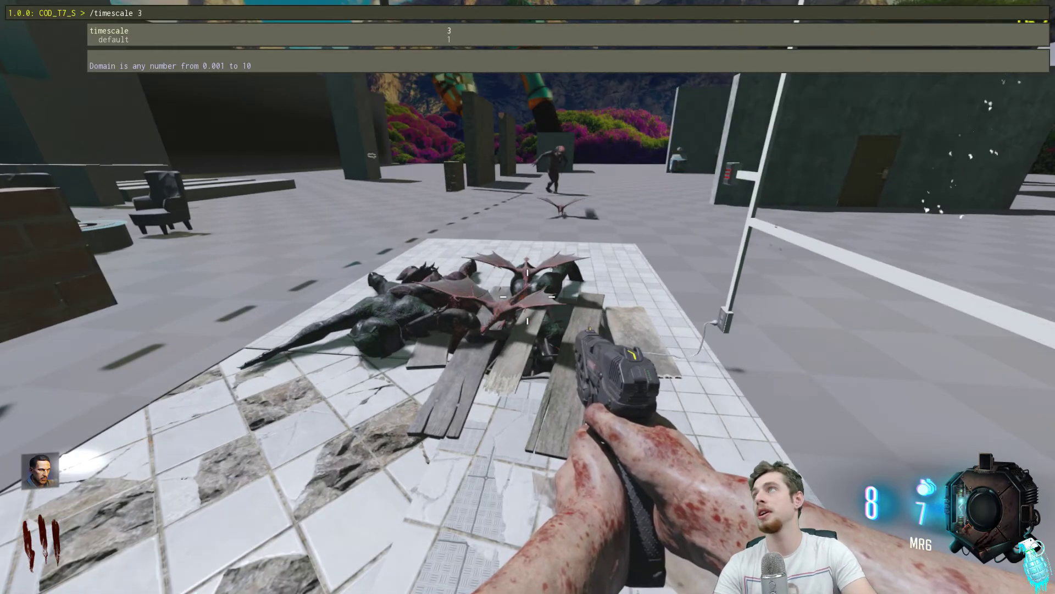
# Shoot at the approaching zombie from behind the trap, reload the pistol and check the trap's purchase prompt during cooldown.
pyautogui.press('s')
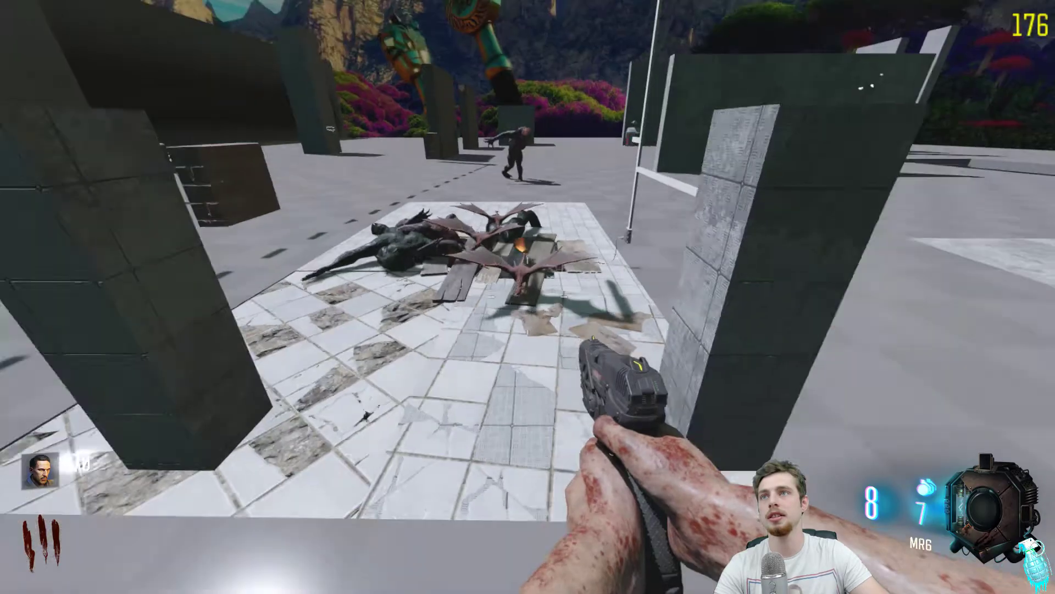
pyautogui.rightClick(528, 297)
pyautogui.click(528, 296)
pyautogui.click(527, 297)
pyautogui.click(527, 297)
pyautogui.click(528, 297)
pyautogui.press('r')
pyautogui.press('w')
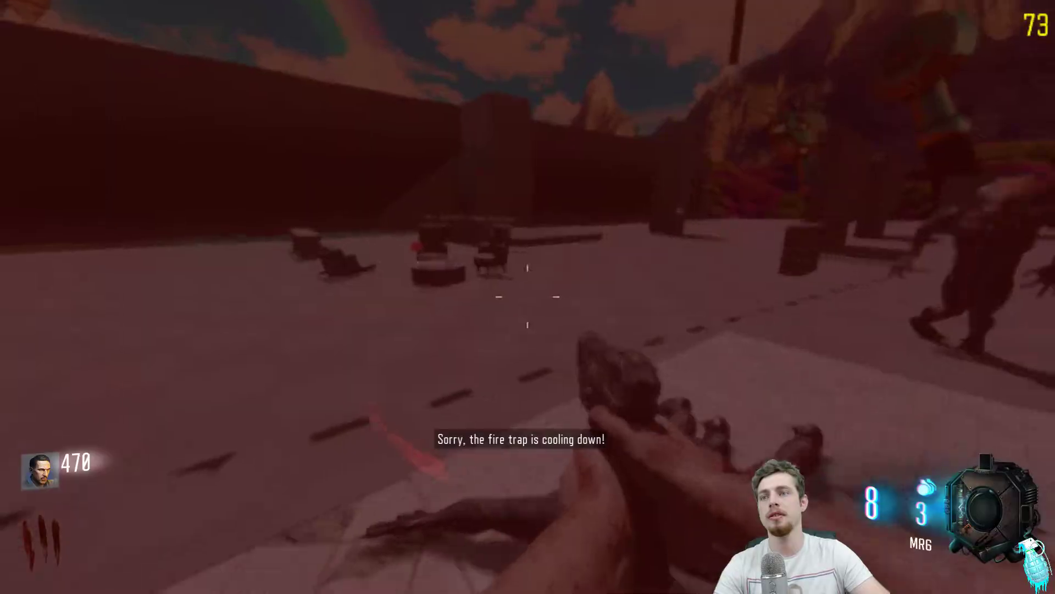
# Run around the fire trap with the remaining zombie following while the trap cools down.
pyautogui.hotkey('shift', 'w')
pyautogui.press('w')
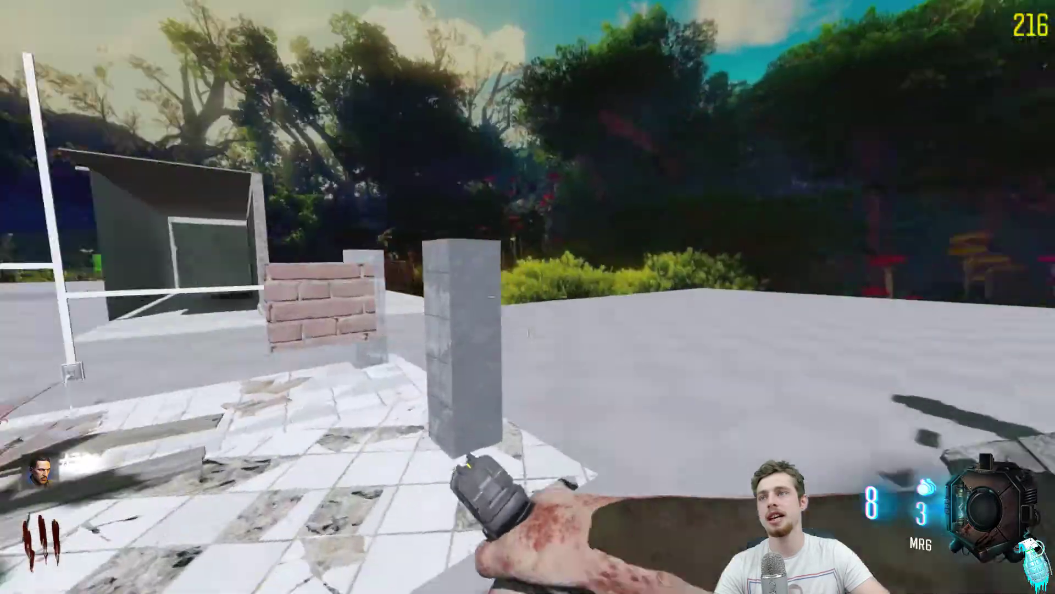
pyautogui.press('d')
pyautogui.press('w')
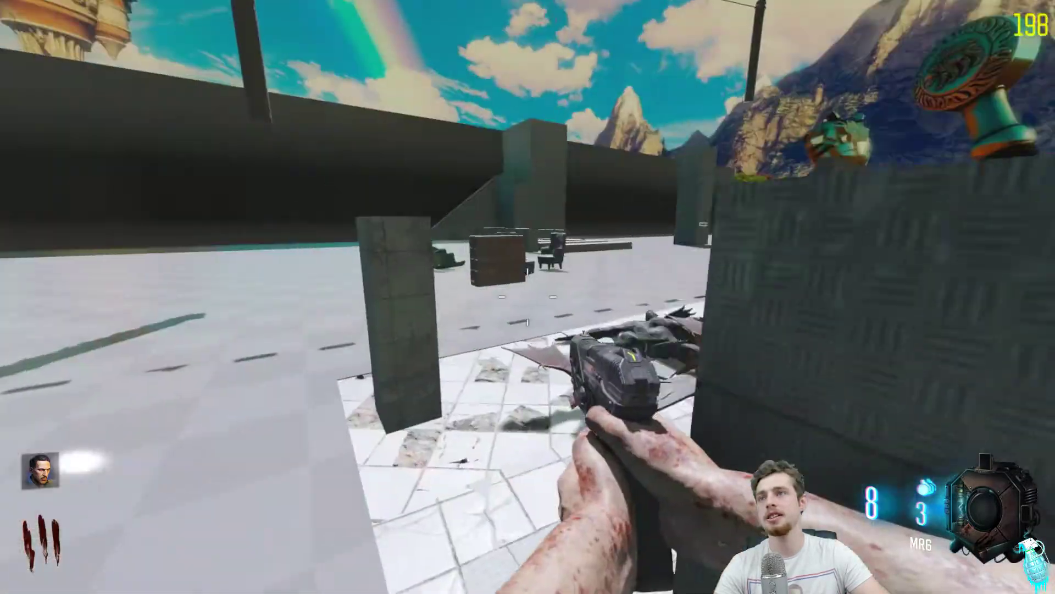
pyautogui.press('w')
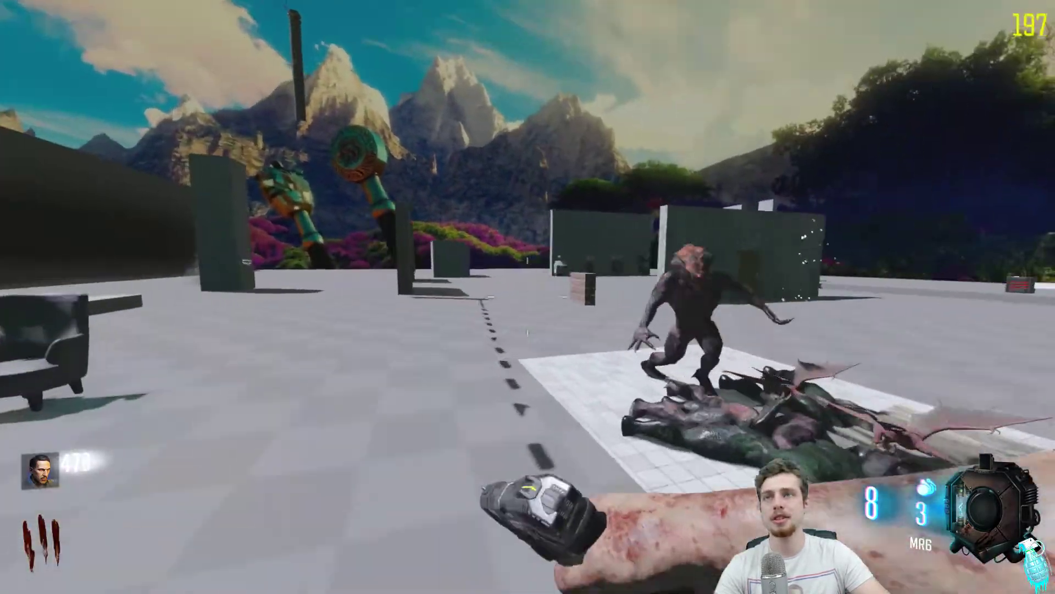
pyautogui.press('a')
pyautogui.press('a')
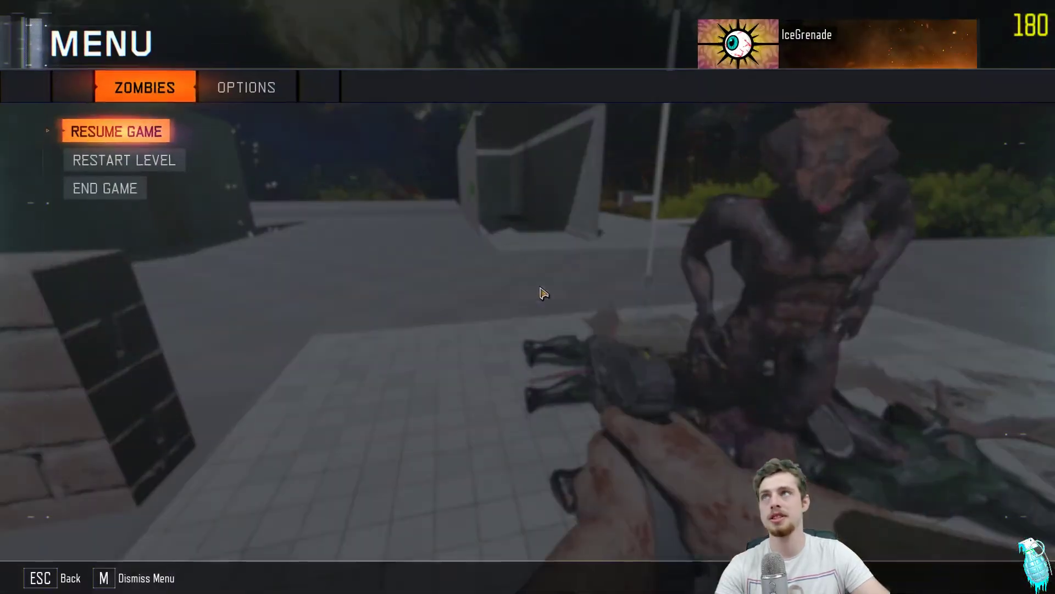
# Resume the paused game, keep circling the fire trap and shoot the pursuing zombie.
pyautogui.click(720, 337)
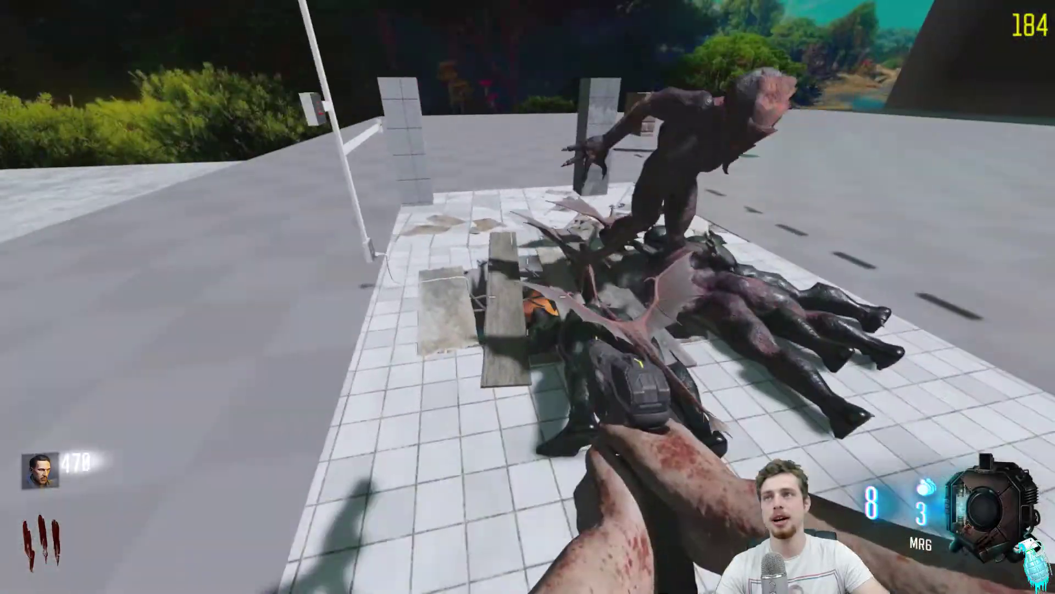
pyautogui.press('s')
pyautogui.press('s')
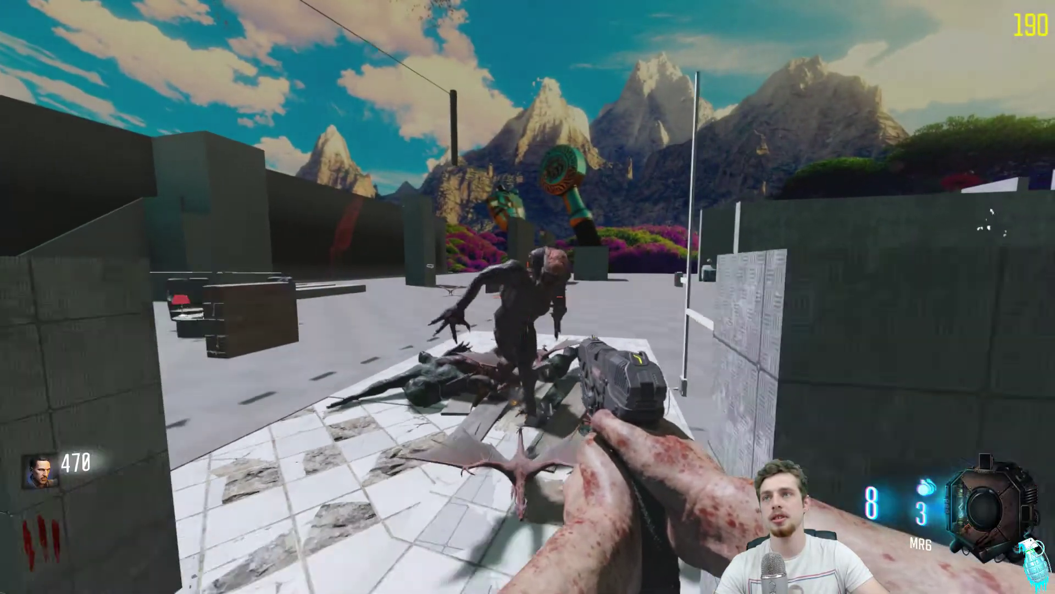
pyautogui.press('a')
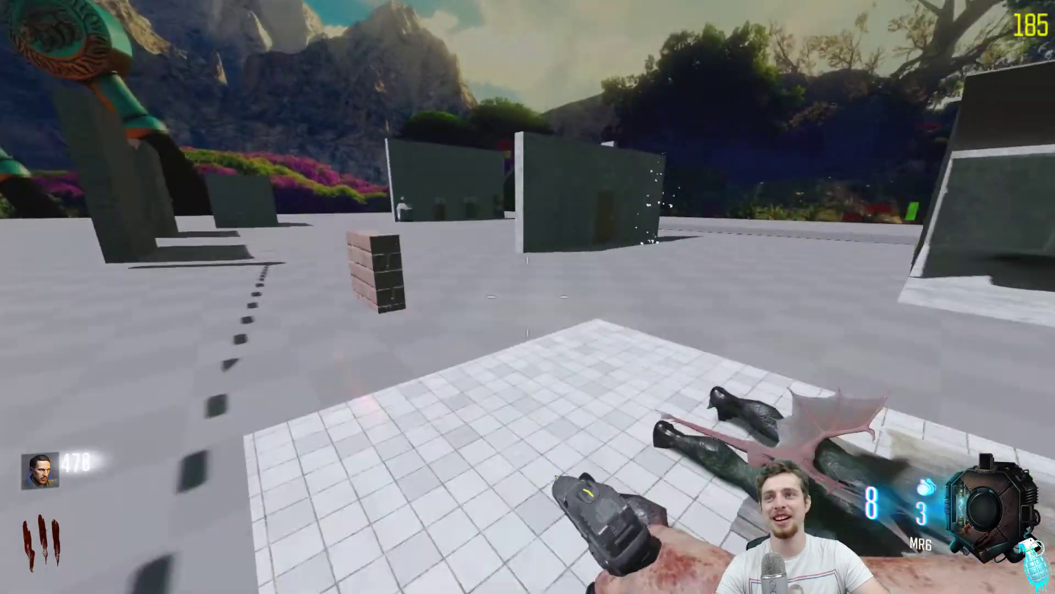
pyautogui.press('s')
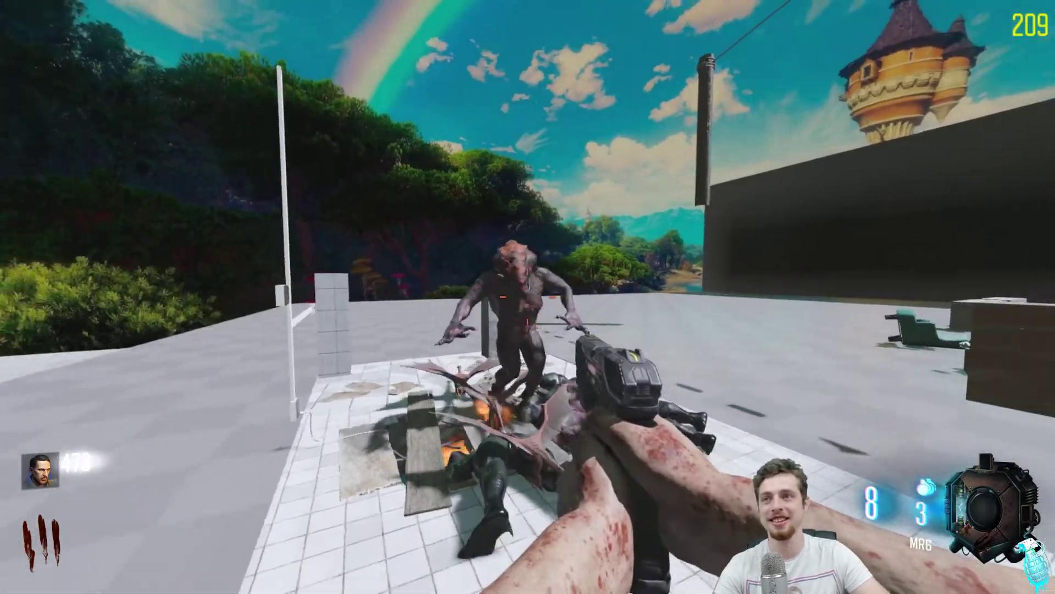
pyautogui.click(528, 297)
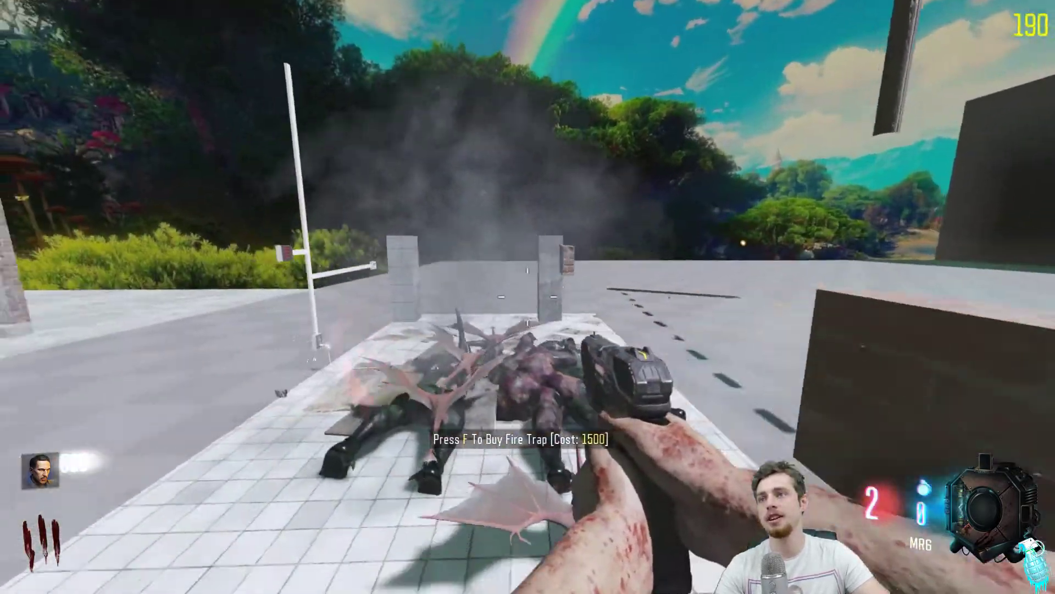
# Inspect the fire trap and the bodies lying on it from both ends after its cooldown.
pyautogui.press('a')
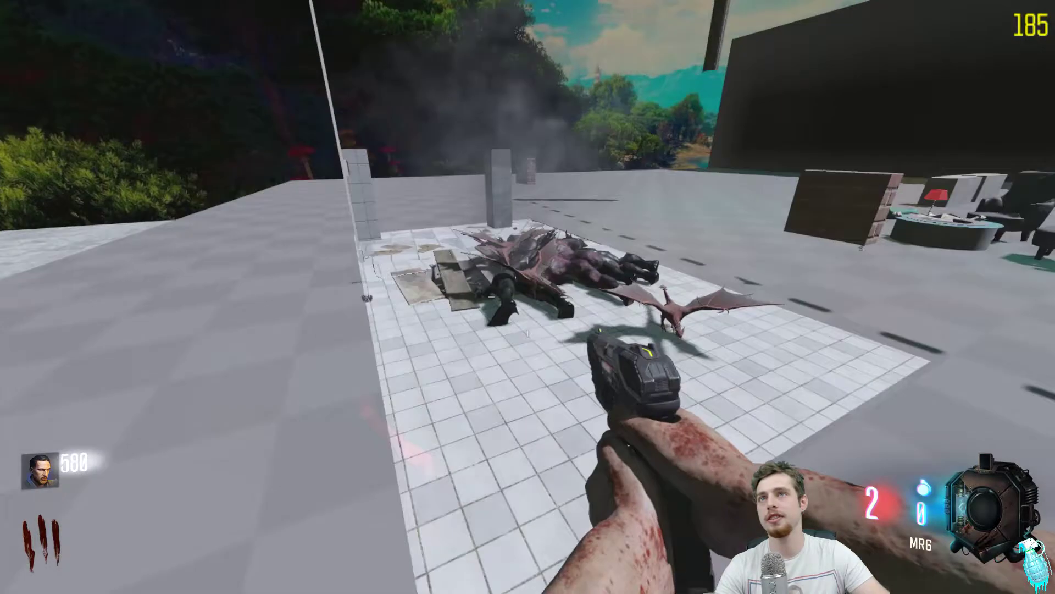
pyautogui.press('w')
pyautogui.press('g')
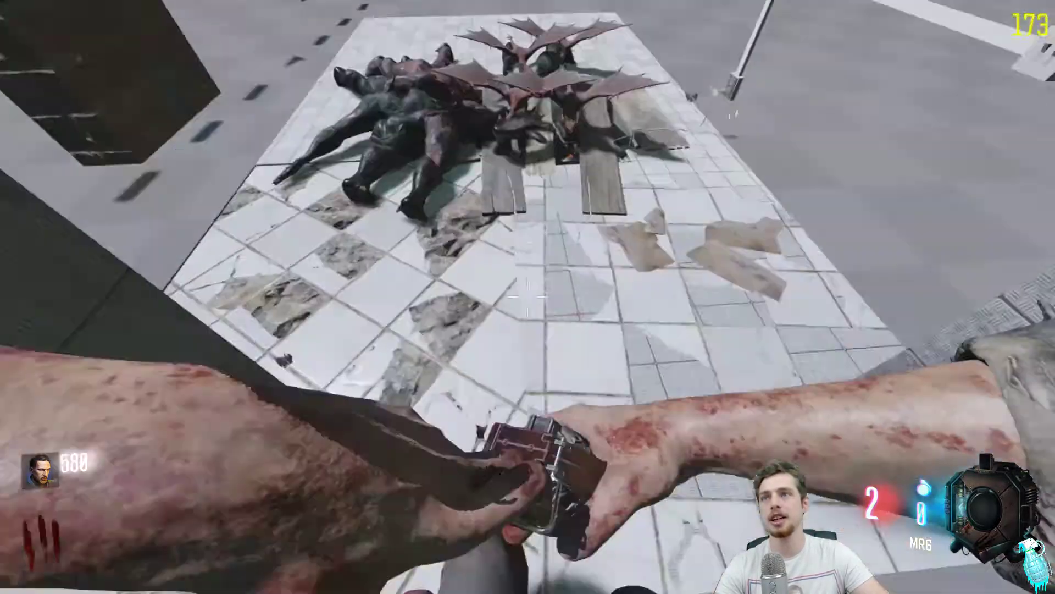
pyautogui.press('s')
pyautogui.press('w')
pyautogui.press('s')
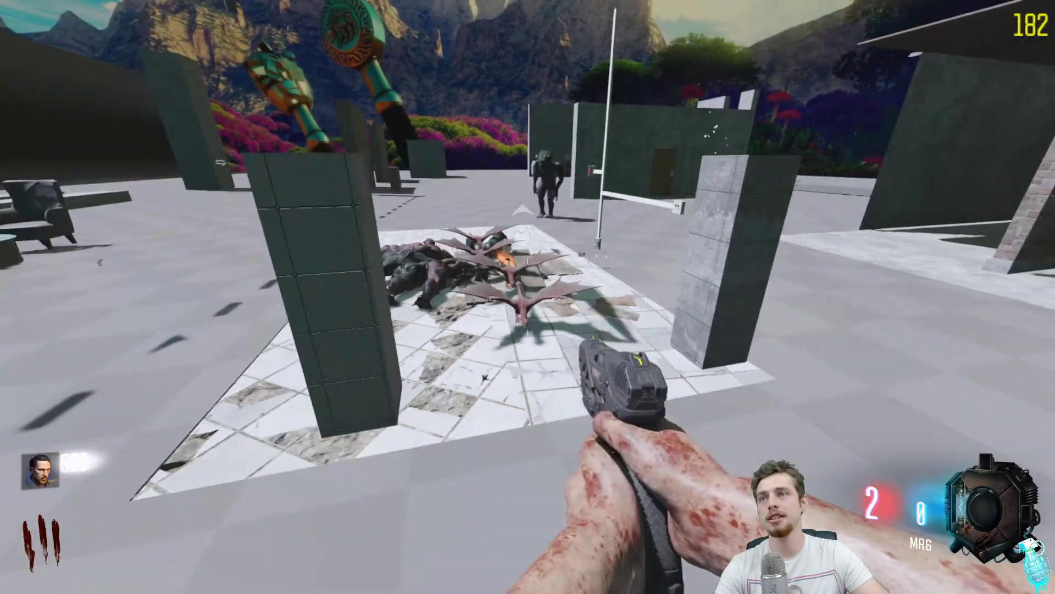
# Back away from the fire trap for an overview and look down at the dragons on the ground.
pyautogui.press('s')
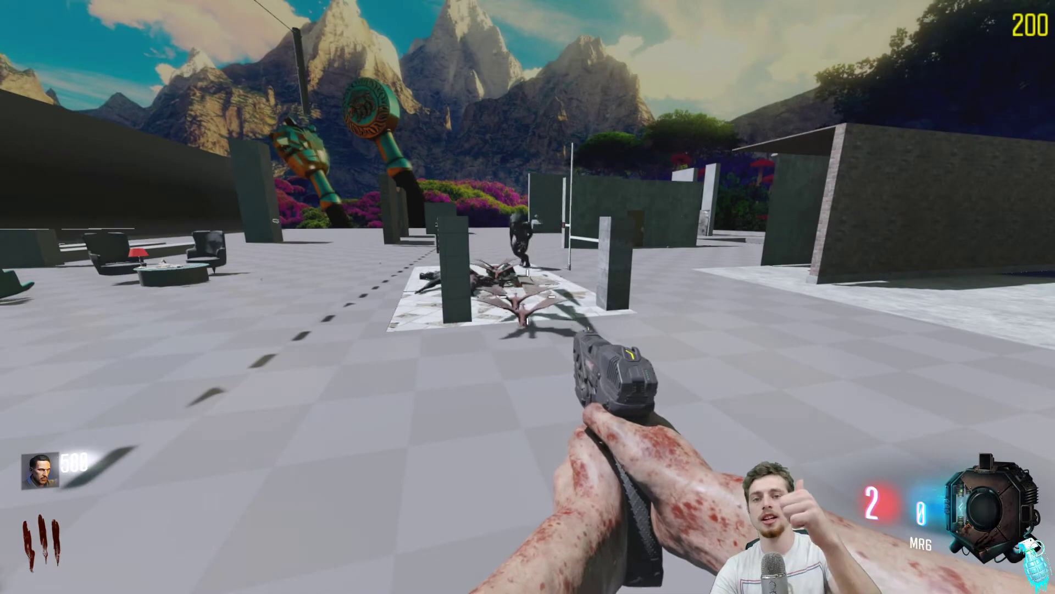
pyautogui.press('w')
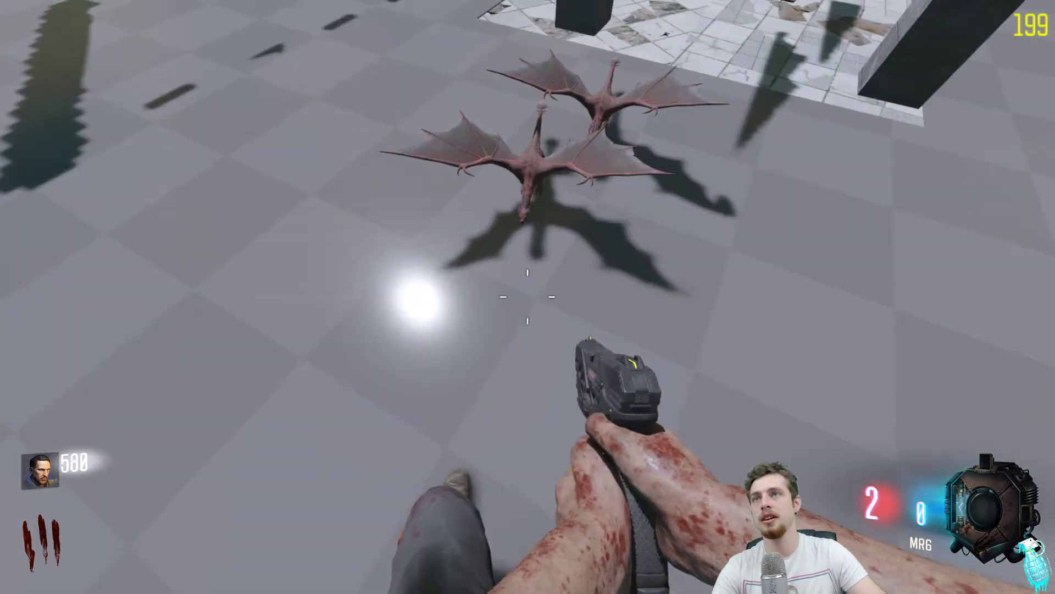
pyautogui.press('g')
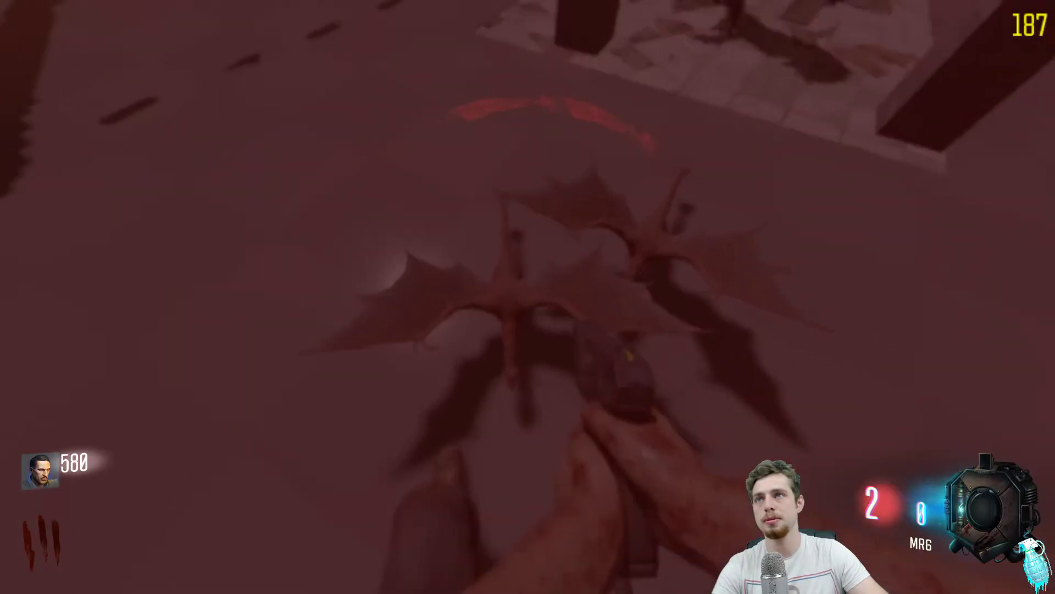
pyautogui.press('s')
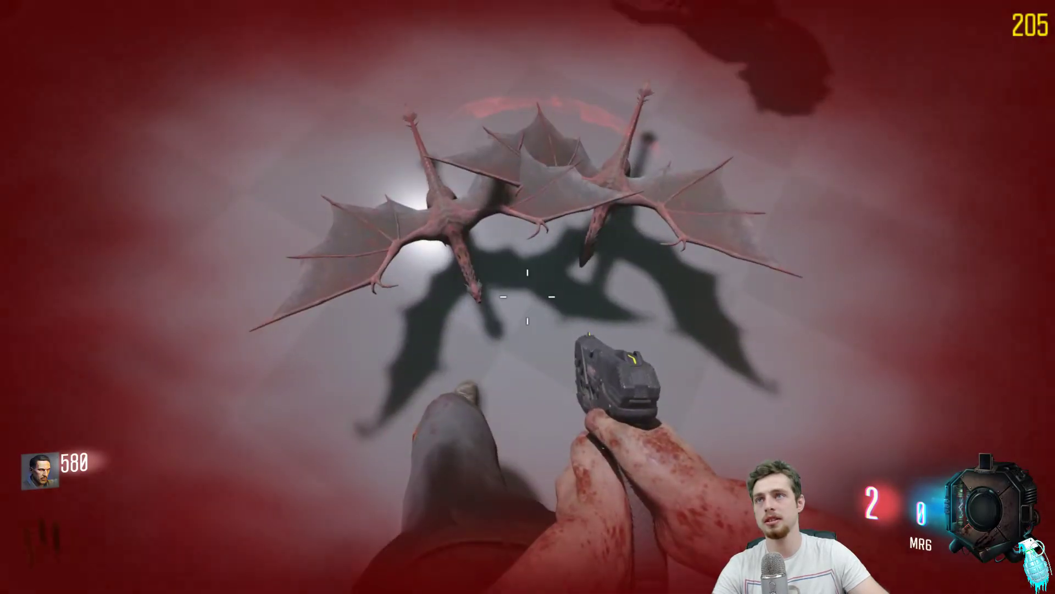